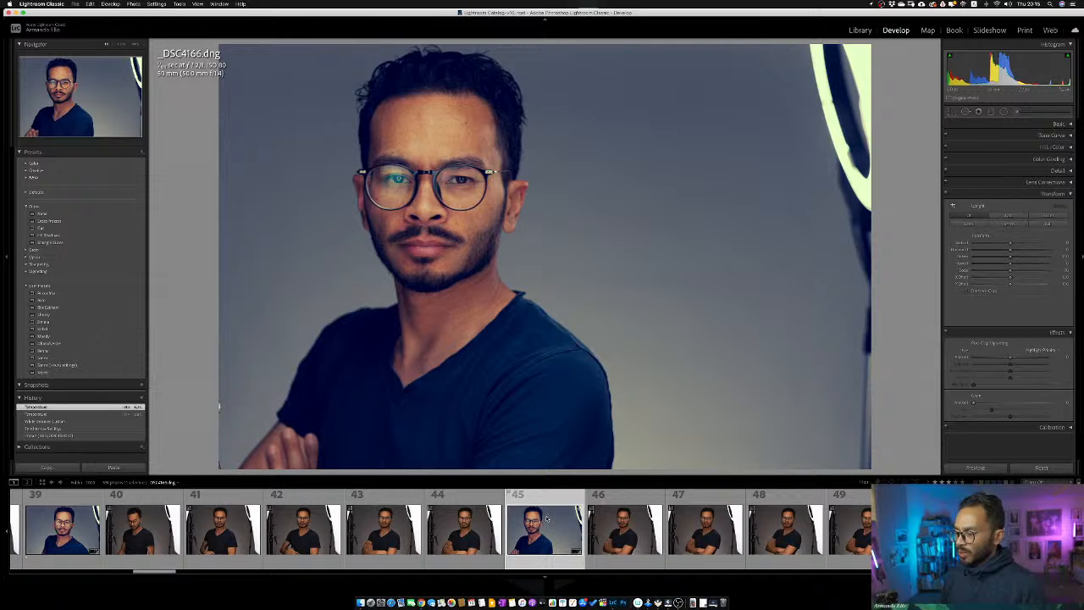
Compare the edited portrait with the previous unedited shot, and examine its tone curve, HSL/Color, and Color Grading settings
key("Left")
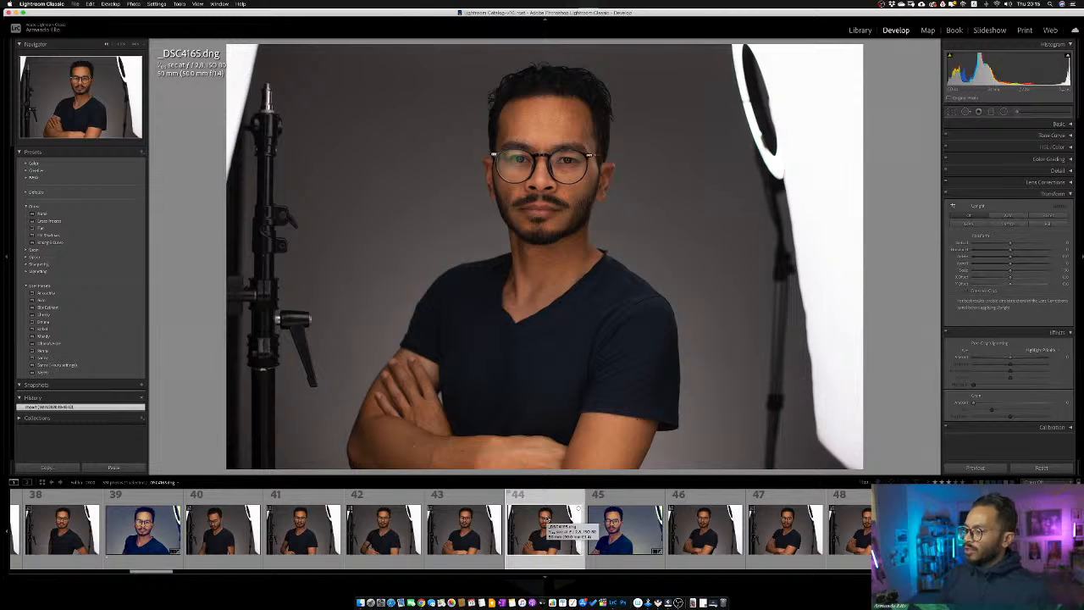
key("Right")
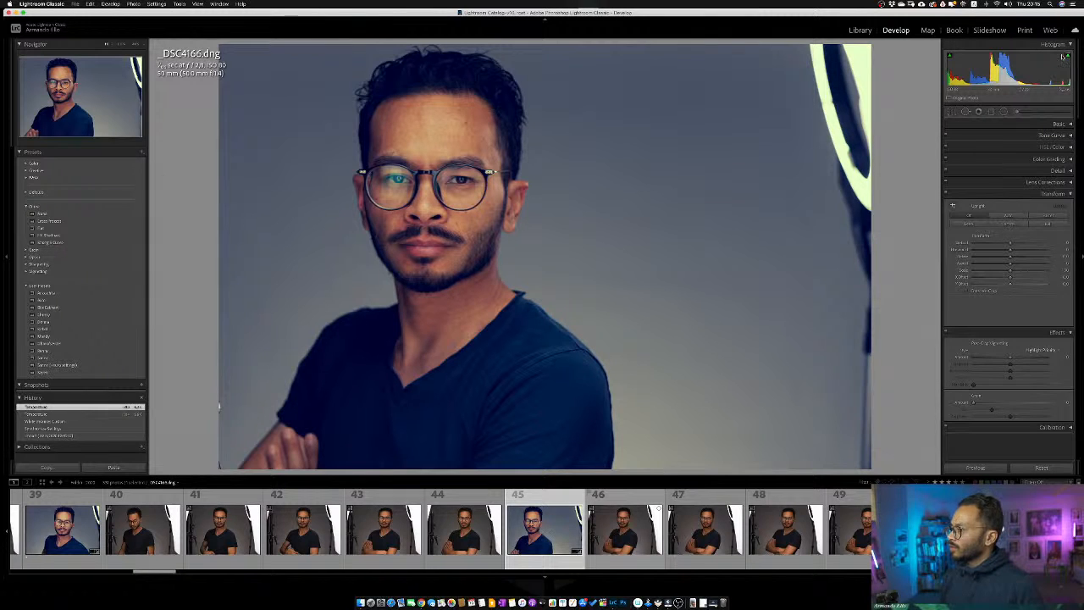
left_click(1071, 136)
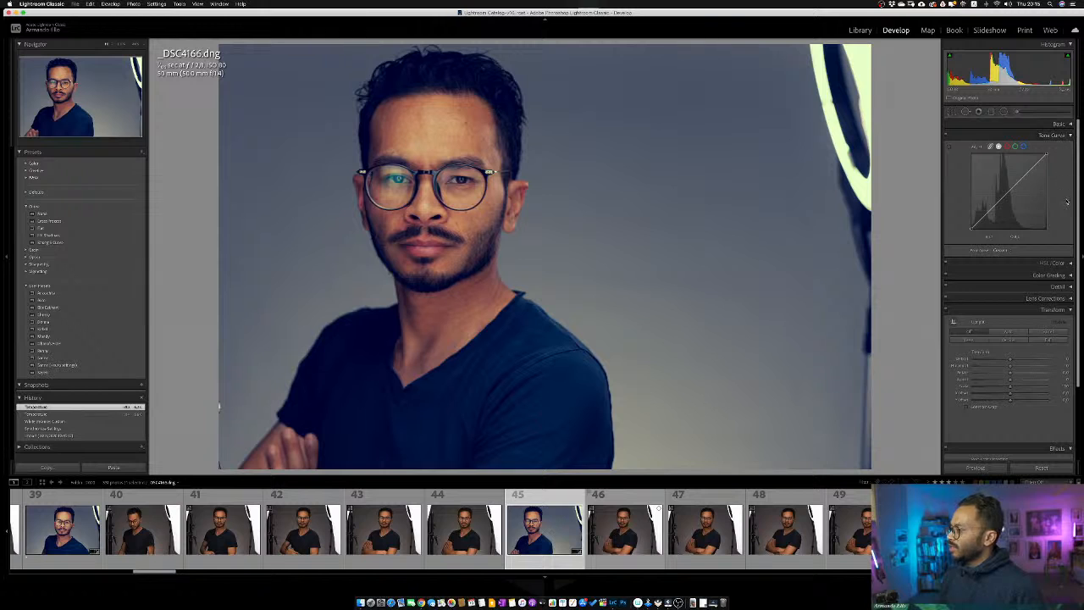
left_click(1070, 263)
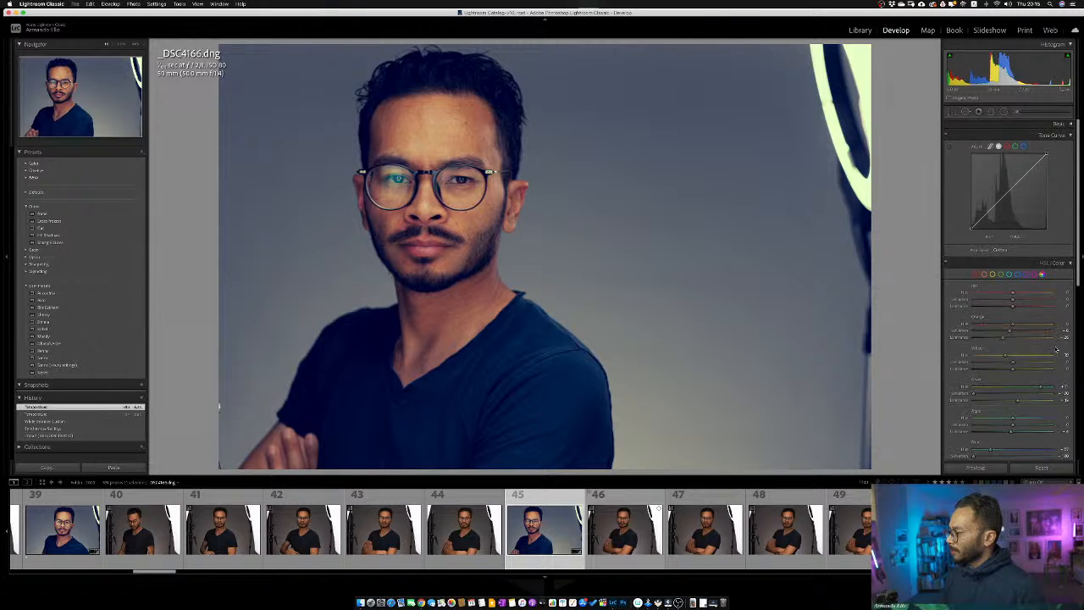
scroll(1055, 347, "down", 5)
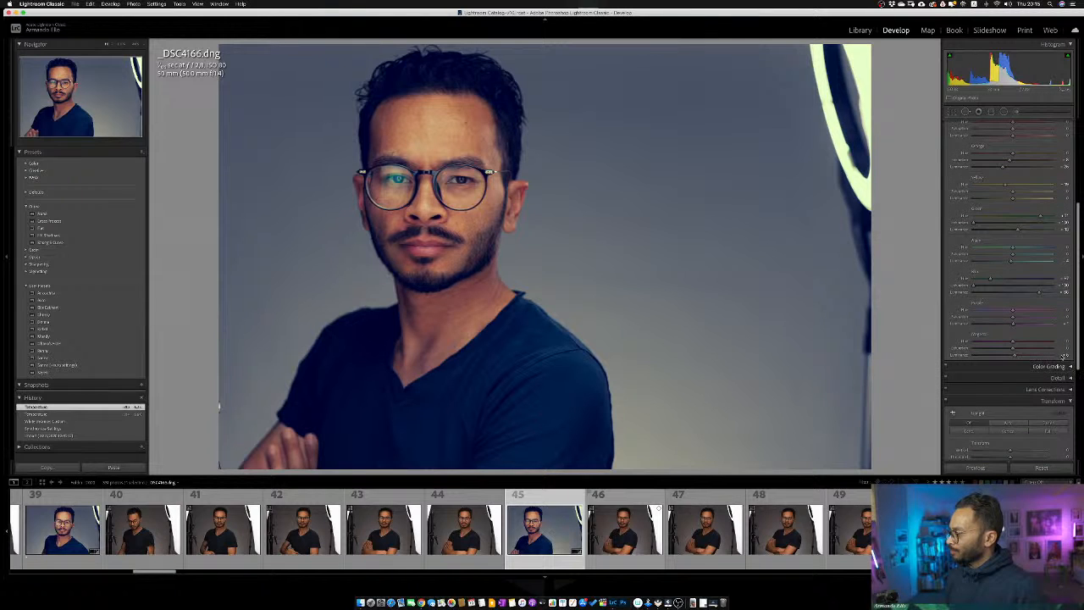
left_click(1070, 367)
scroll(1063, 386, "down", 3)
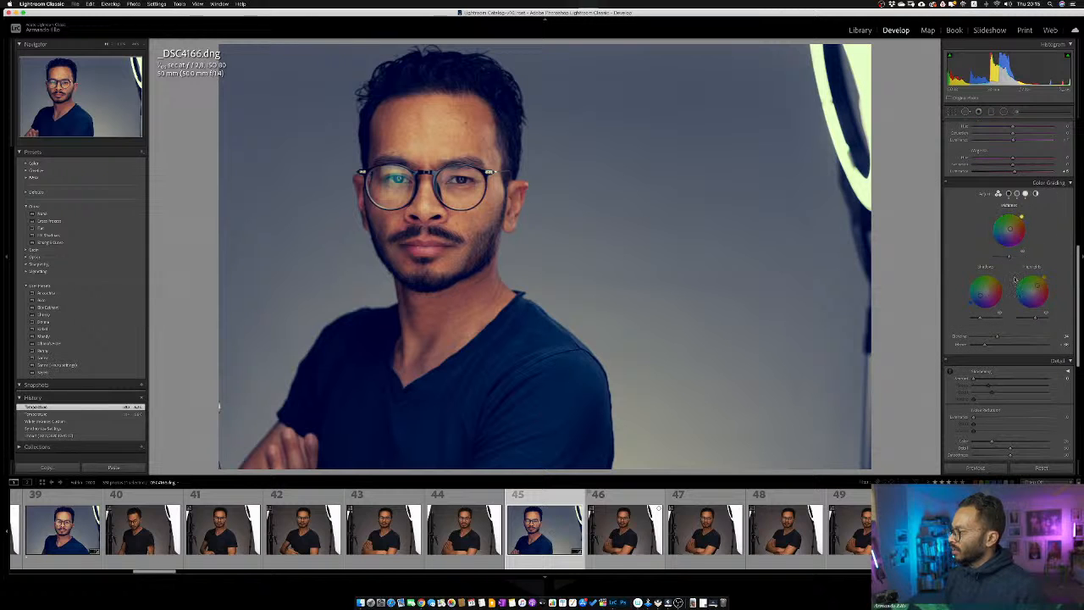
scroll(1008, 254, "up", 3)
scroll(1015, 277, "up", 5)
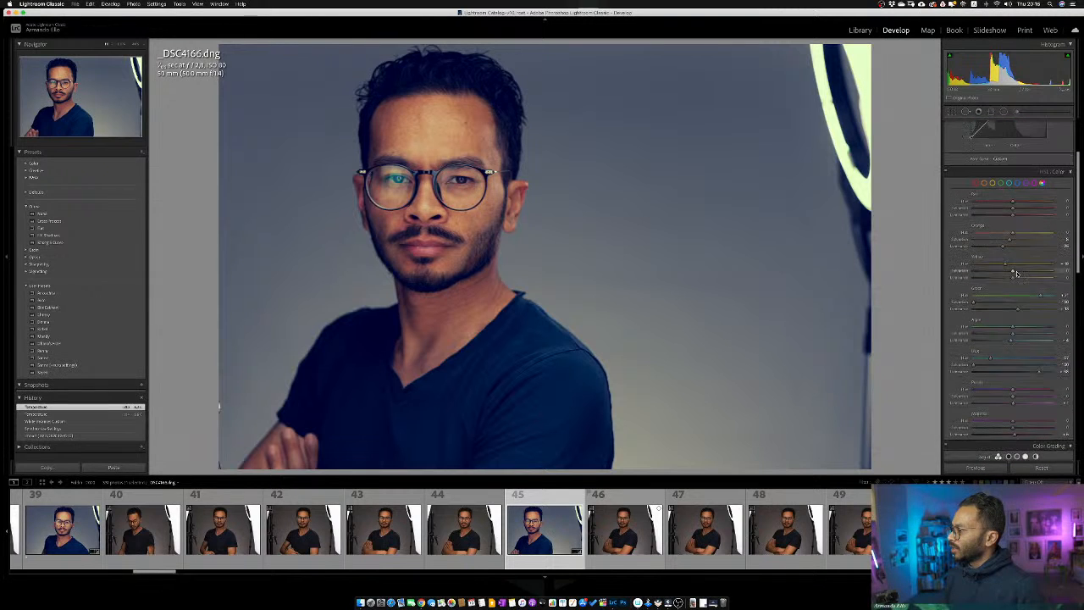
scroll(1040, 195, "up", 2)
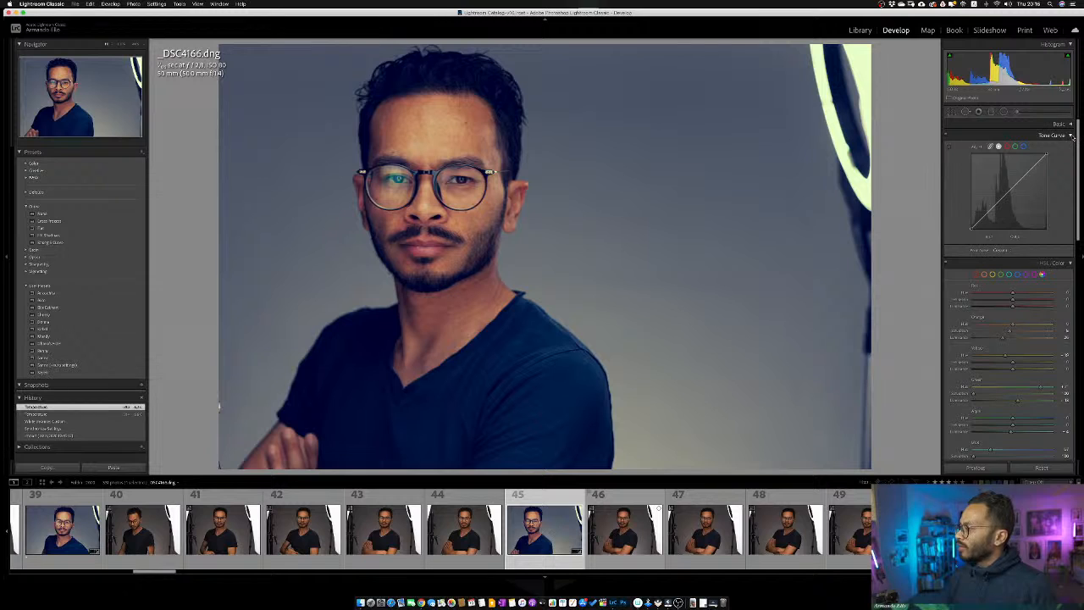
Inspect the green and red channels of the portrait's tone curve, and return to the main point curve
left_click(1014, 146)
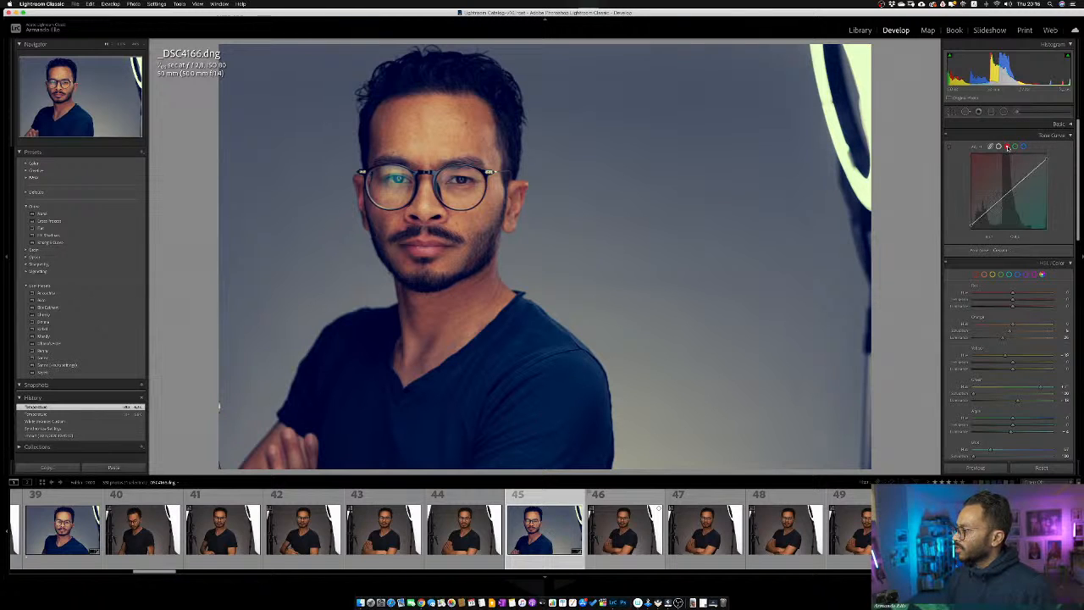
left_click(1007, 147)
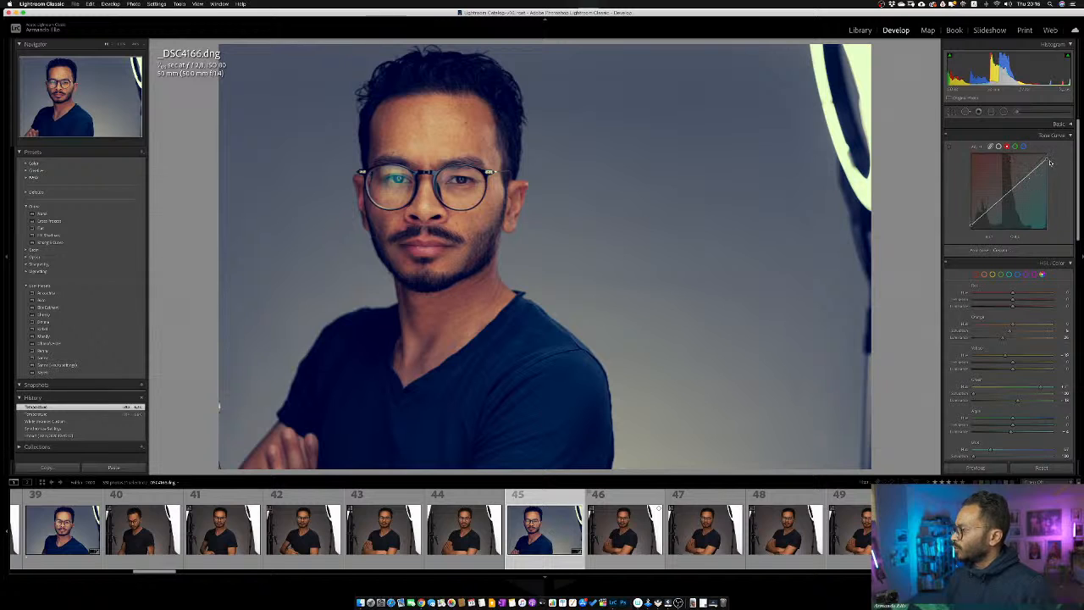
left_click(999, 147)
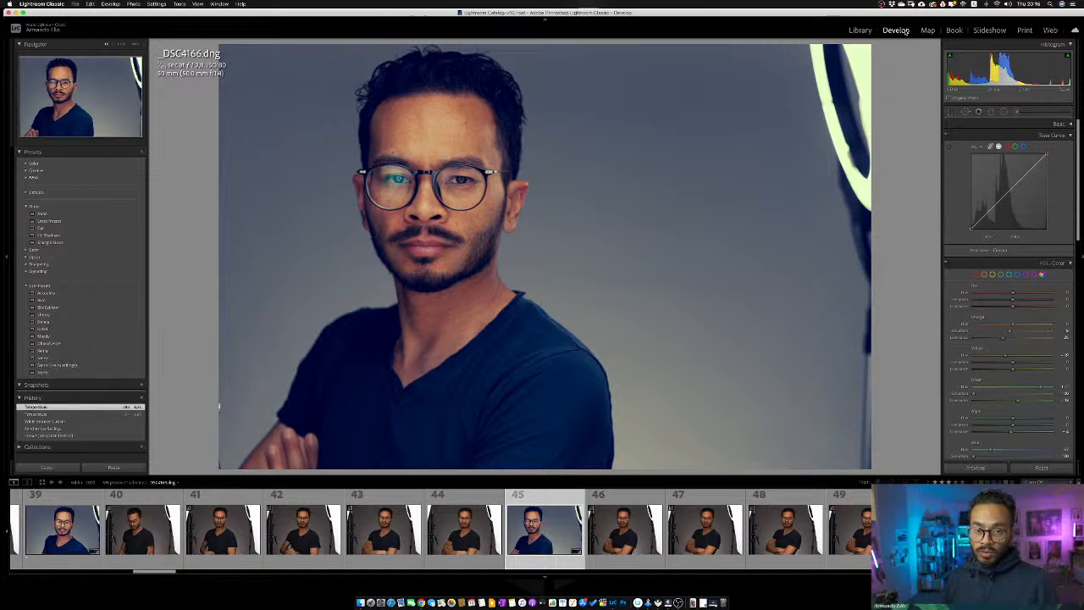
In the Library grid, select unedited portrait 30 and apply the last saved user preset to it through Quick Develop
left_click(857, 32)
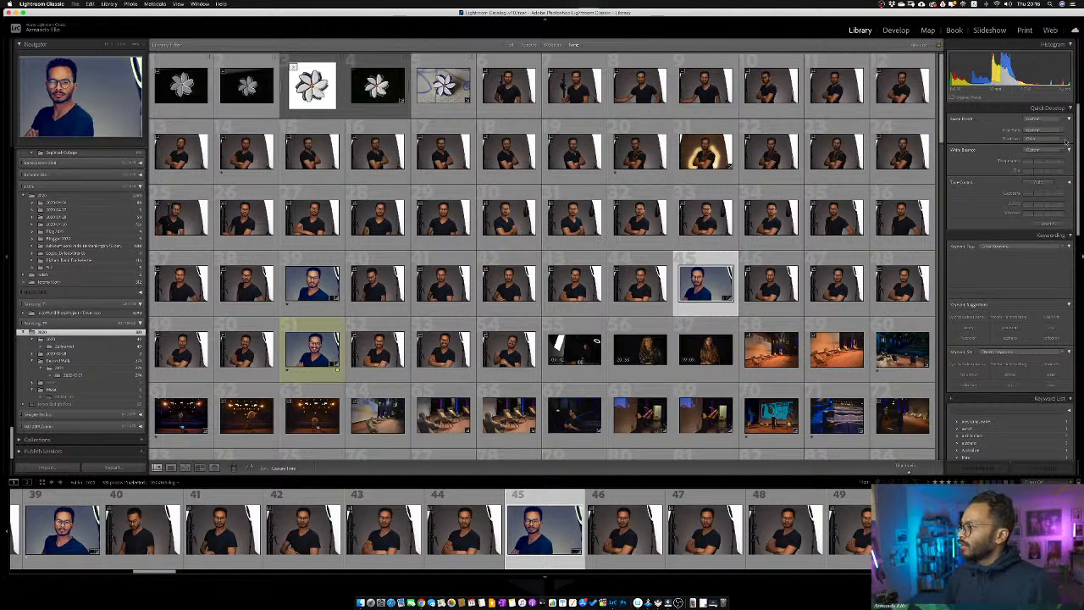
left_click(513, 193)
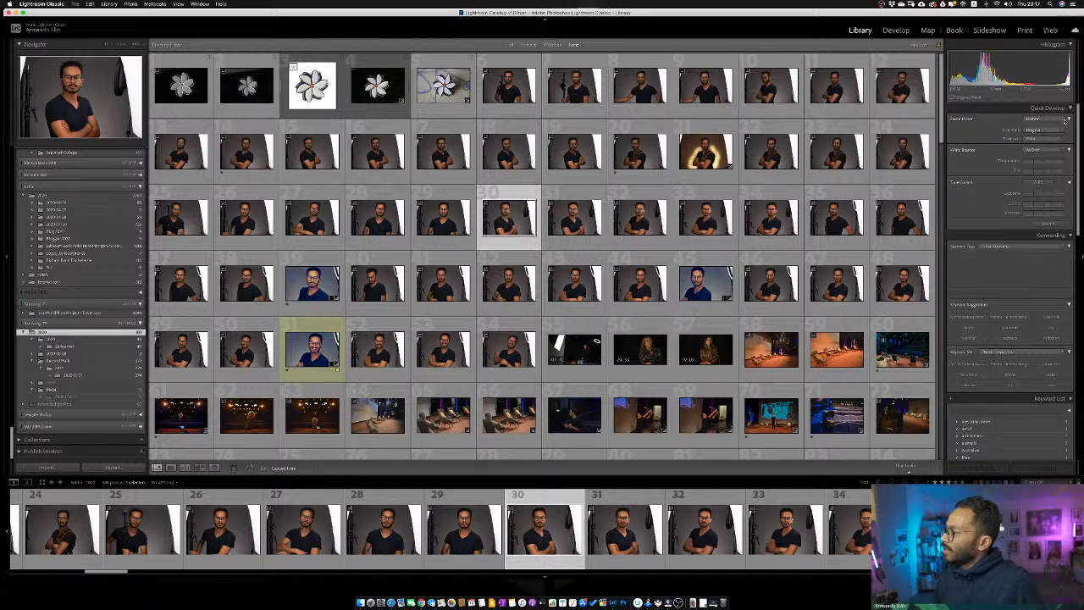
left_click(1064, 121)
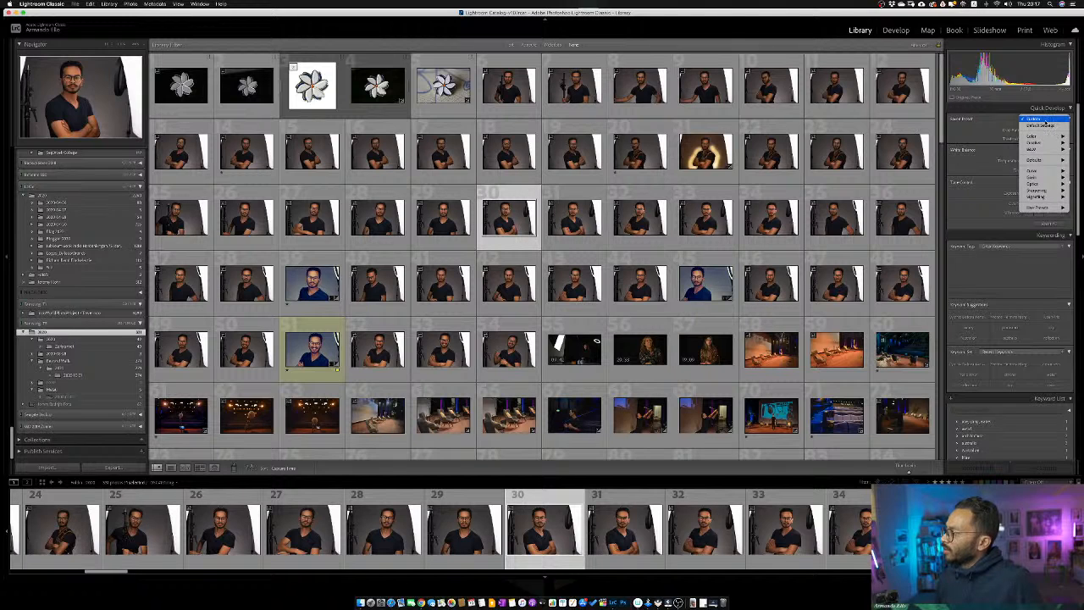
mouse_move(1052, 137)
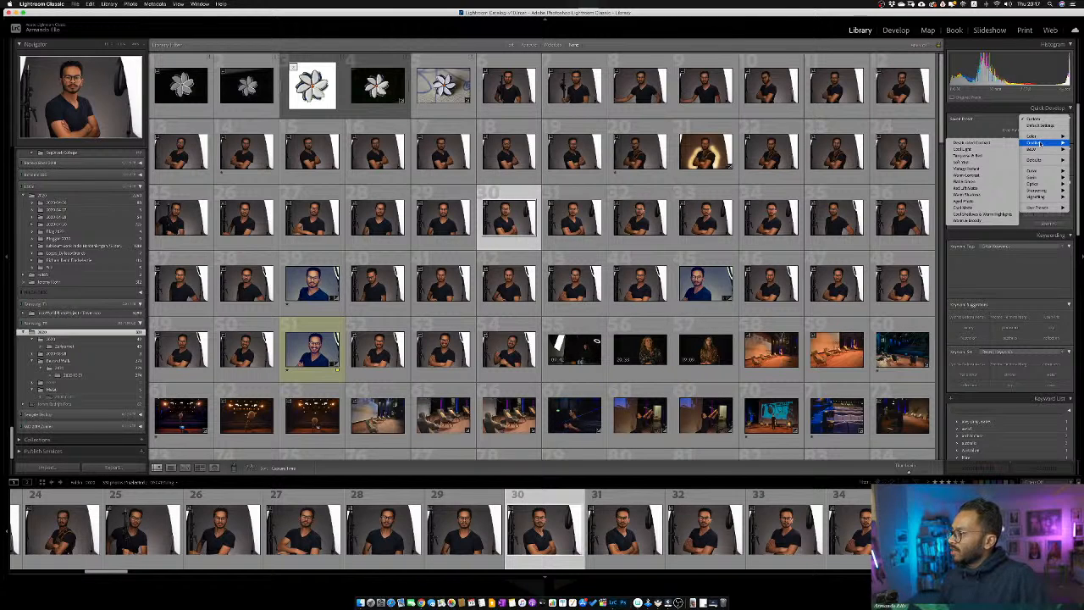
mouse_move(1044, 209)
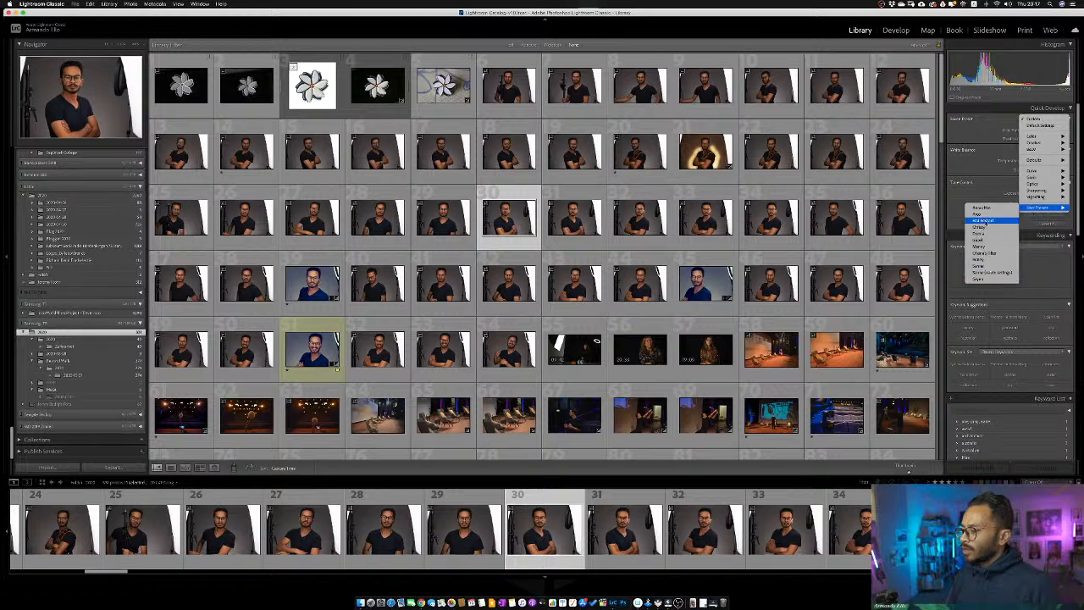
left_click(991, 280)
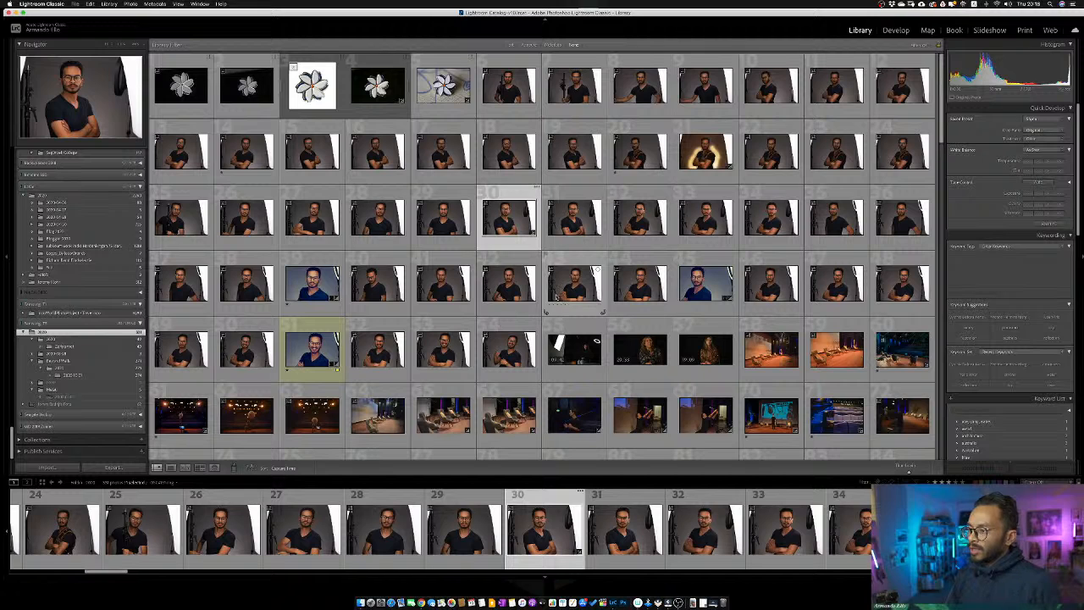
key("Right")
left_click(549, 501)
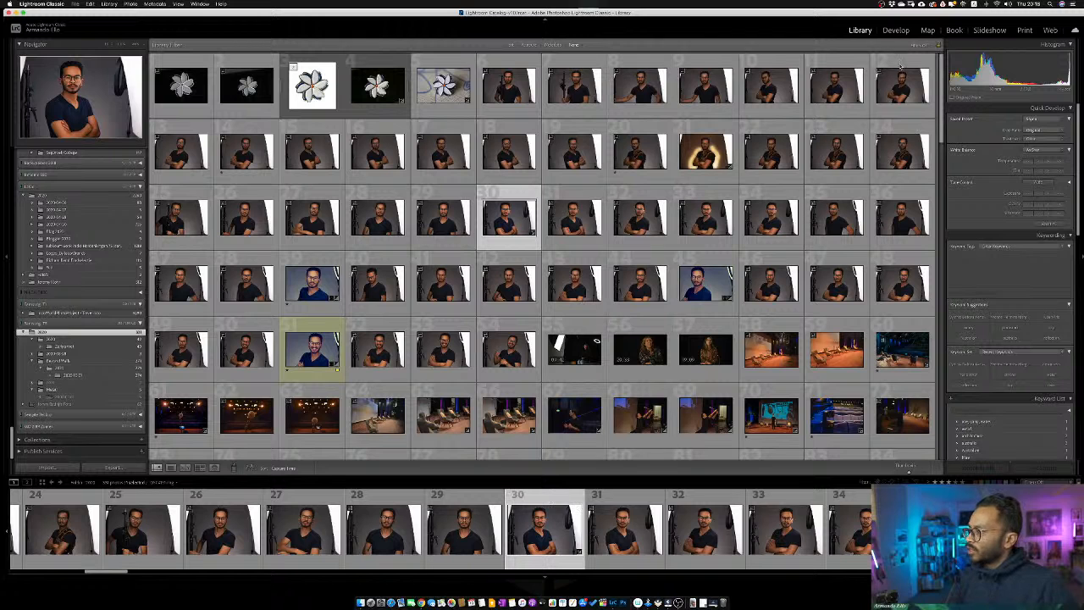
Show portrait 30 in the Develop module and expand the Optics, Sharpening, and Vignetting preset groups
left_click(896, 31)
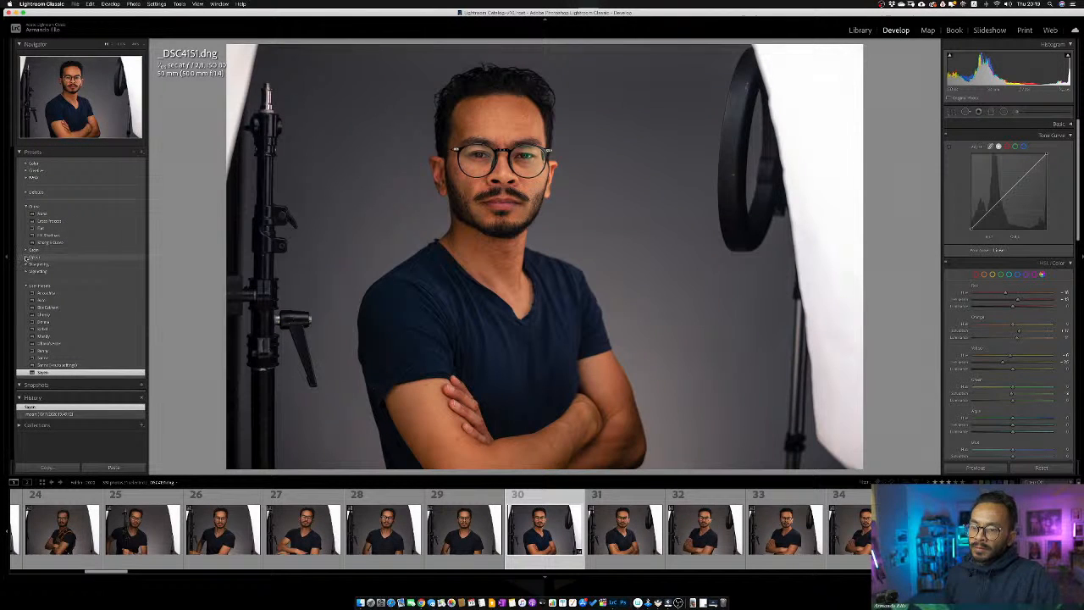
left_click(27, 256)
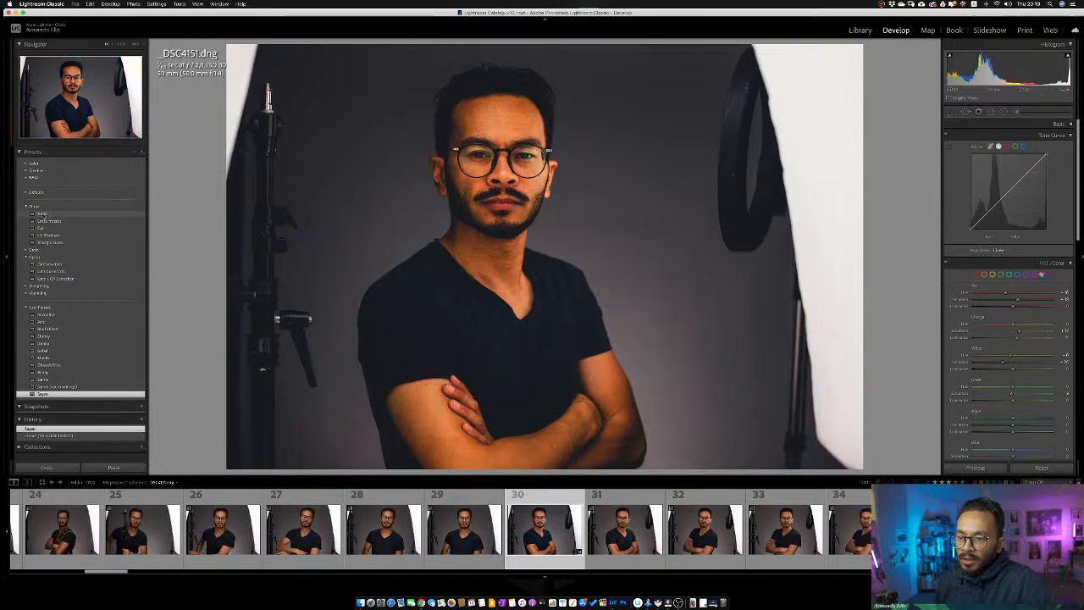
left_click(30, 286)
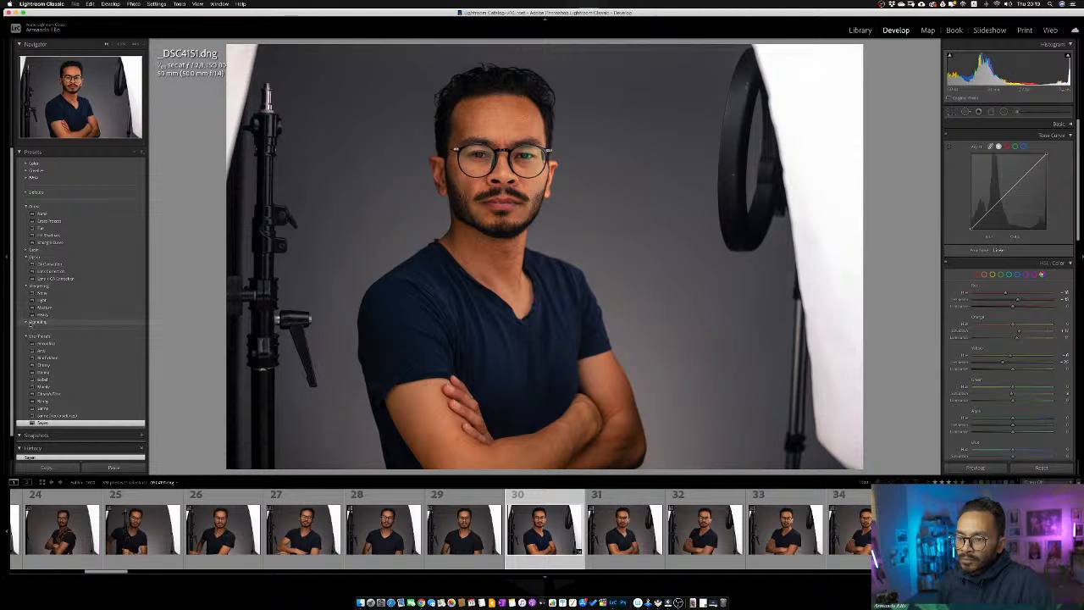
left_click(28, 322)
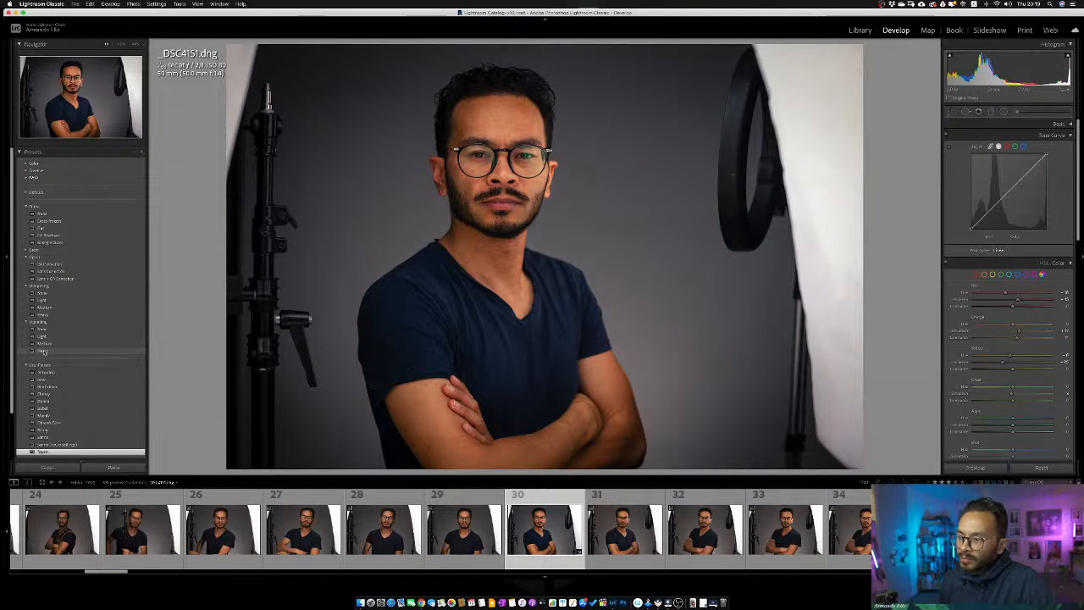
Try the Heavy vignetting preset on the portrait and check its post-crop vignetting settings
left_click(44, 352)
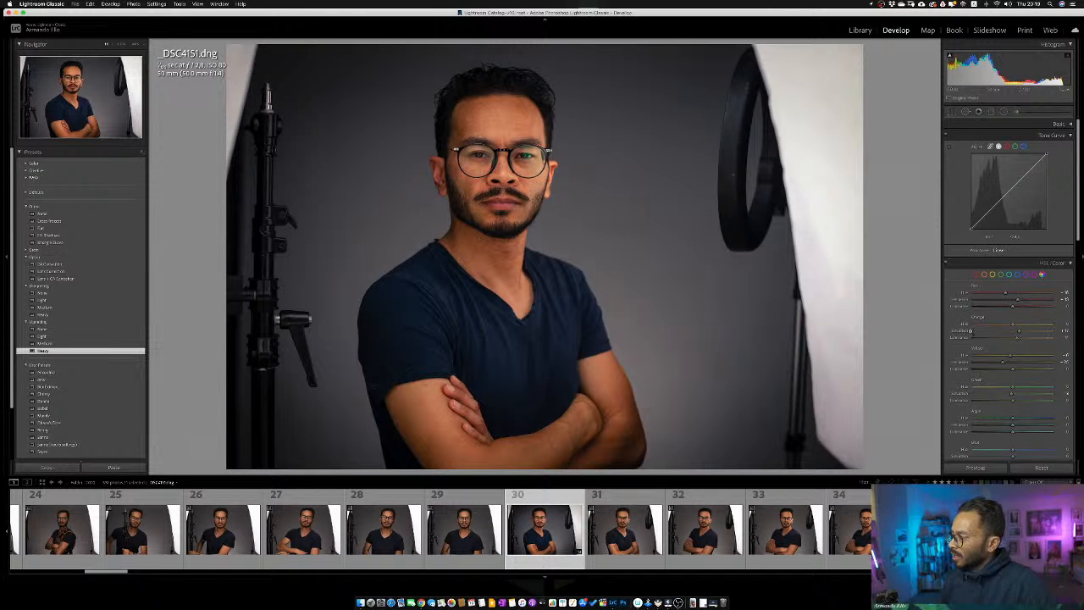
scroll(998, 320, "down", 10)
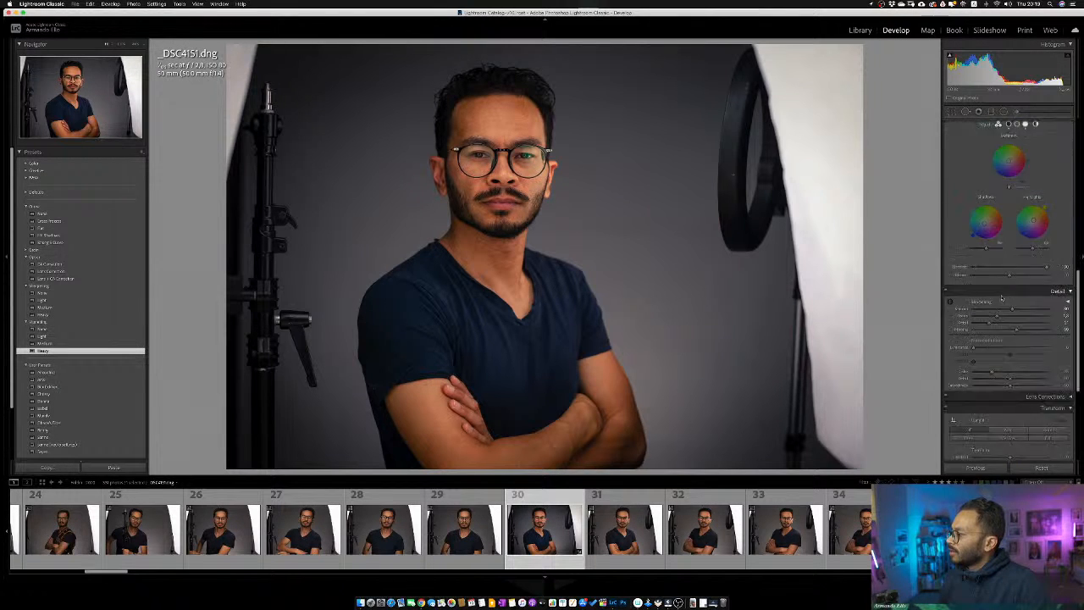
scroll(1002, 296, "down", 6)
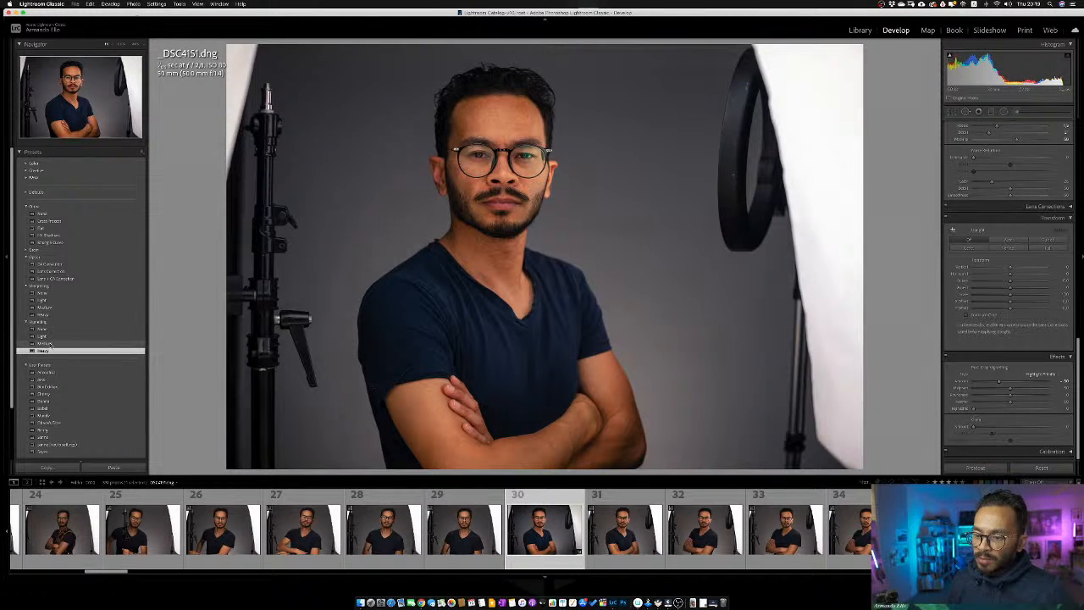
Try the None and Light vignetting presets, and adjust the vignette by darkening its Amount and lowering its Midpoint
left_click(49, 330)
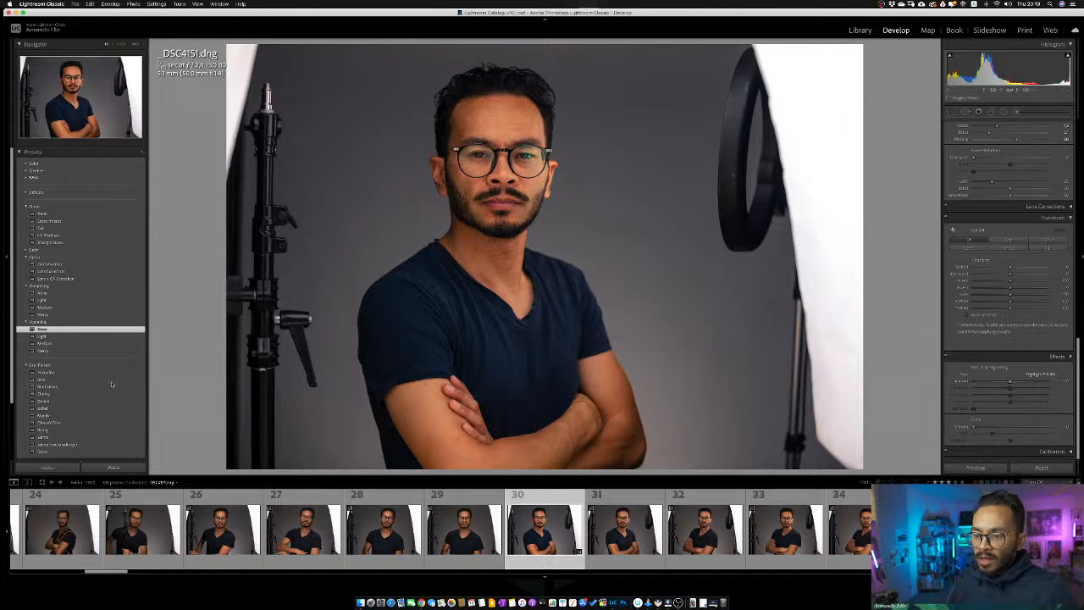
left_click(43, 337)
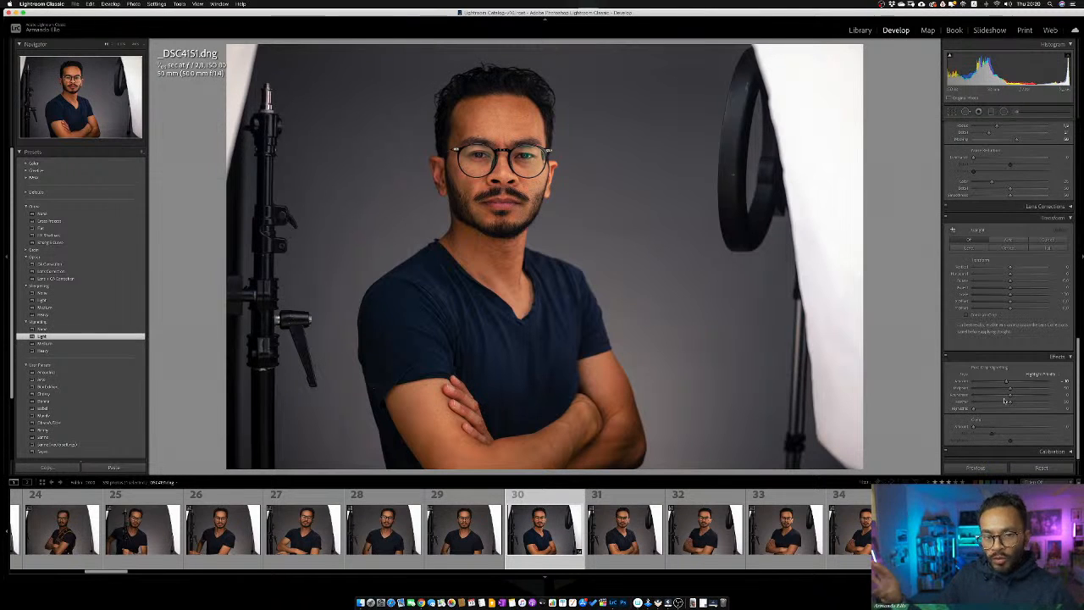
left_click_drag(1006, 381, 1000, 384)
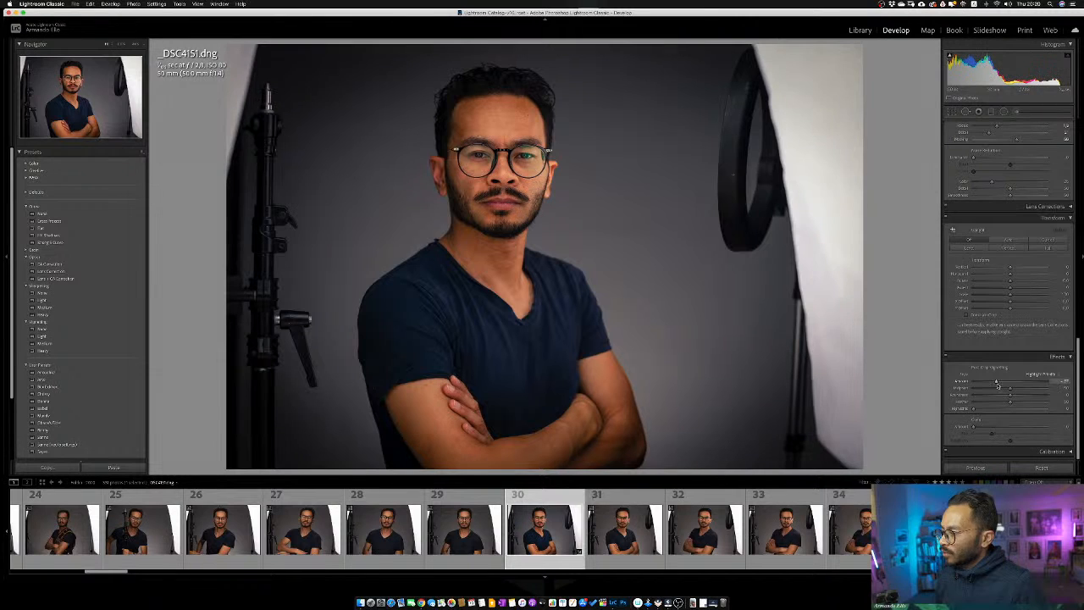
left_click_drag(1010, 390, 992, 389)
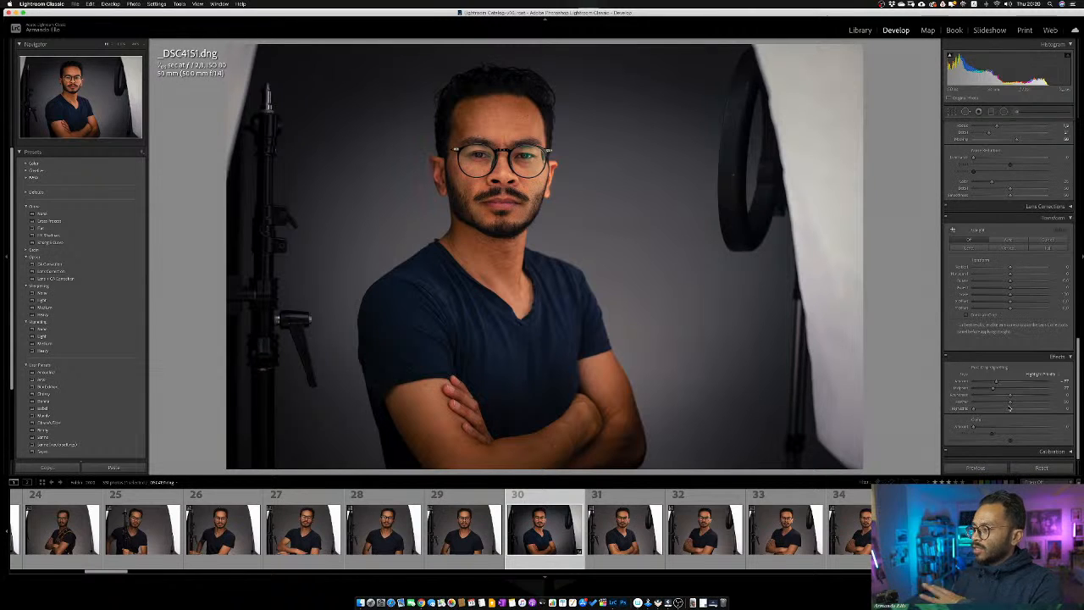
Apply the Medium vignetting preset to the portrait, and review its Basic, Tone Curve, HSL, and Color Grading settings
left_click(49, 350)
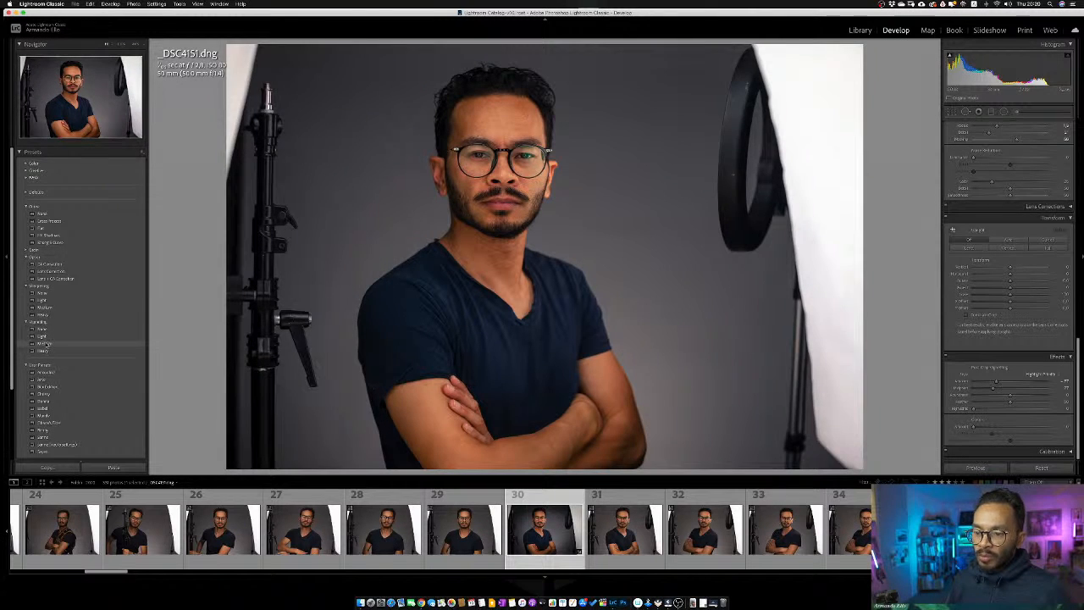
left_click(45, 343)
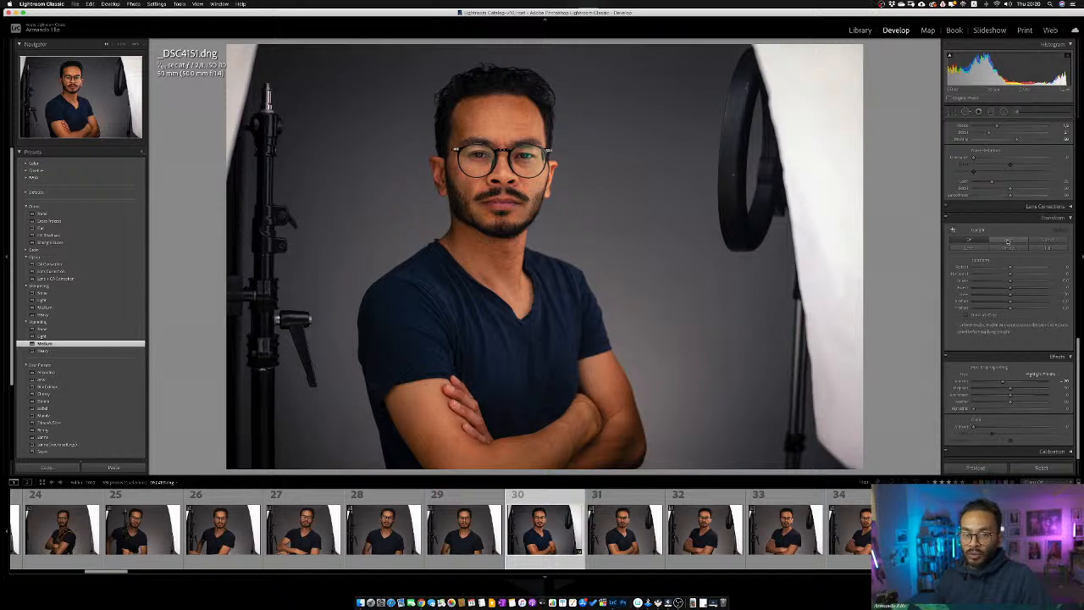
scroll(1006, 242, "up", 10)
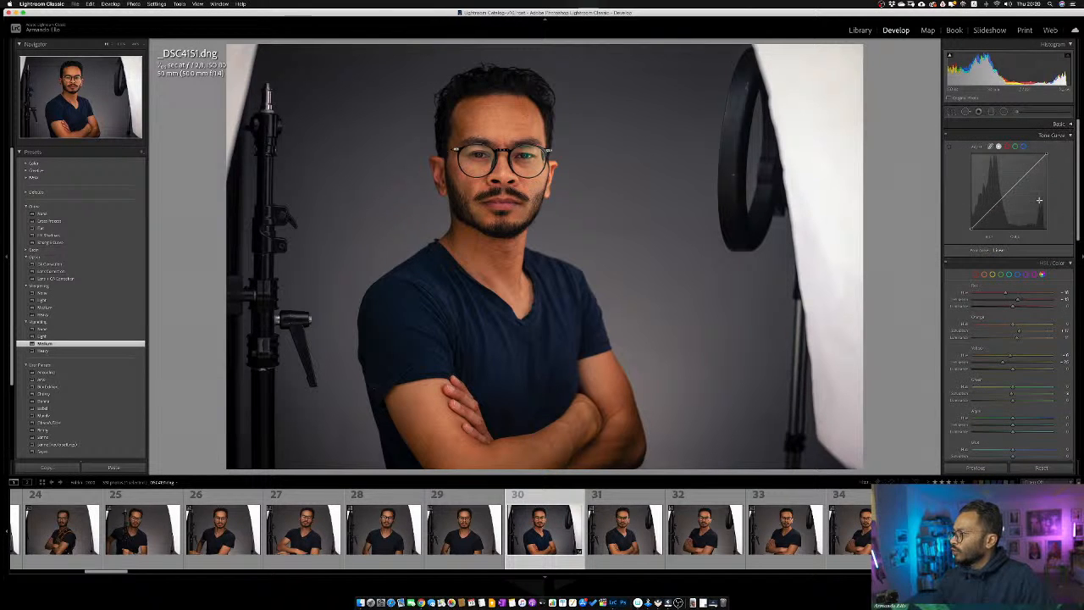
scroll(1023, 250, "up", 5)
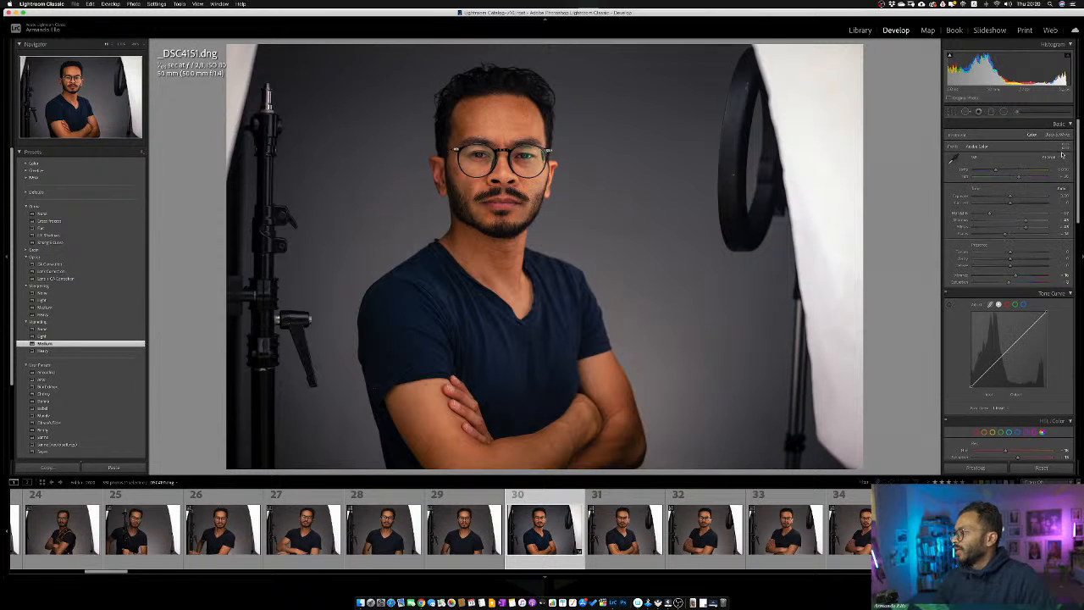
scroll(1025, 254, "down", 5)
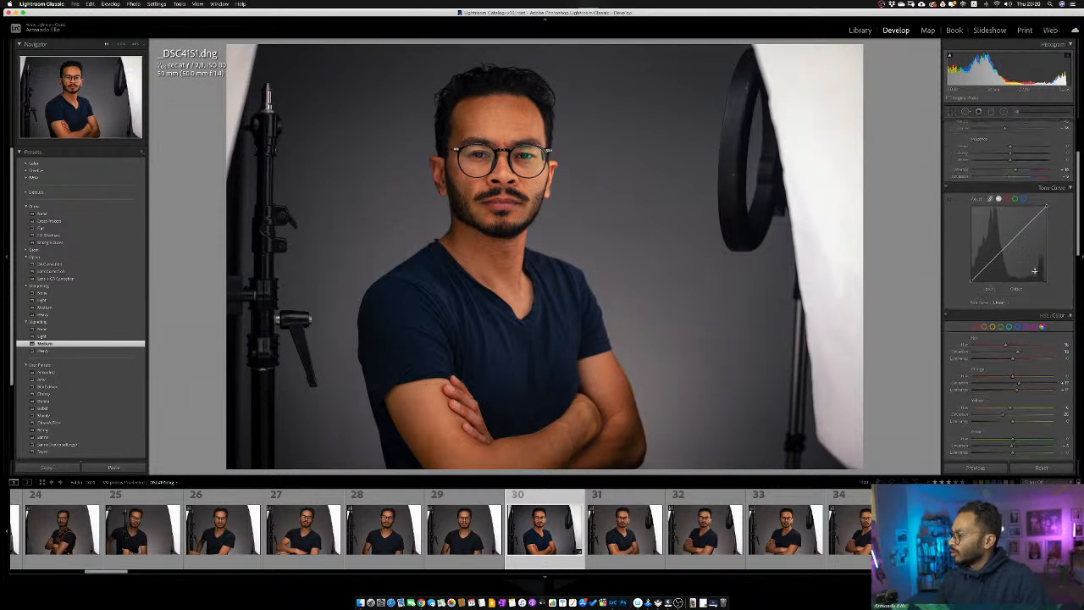
scroll(1035, 273, "down", 6)
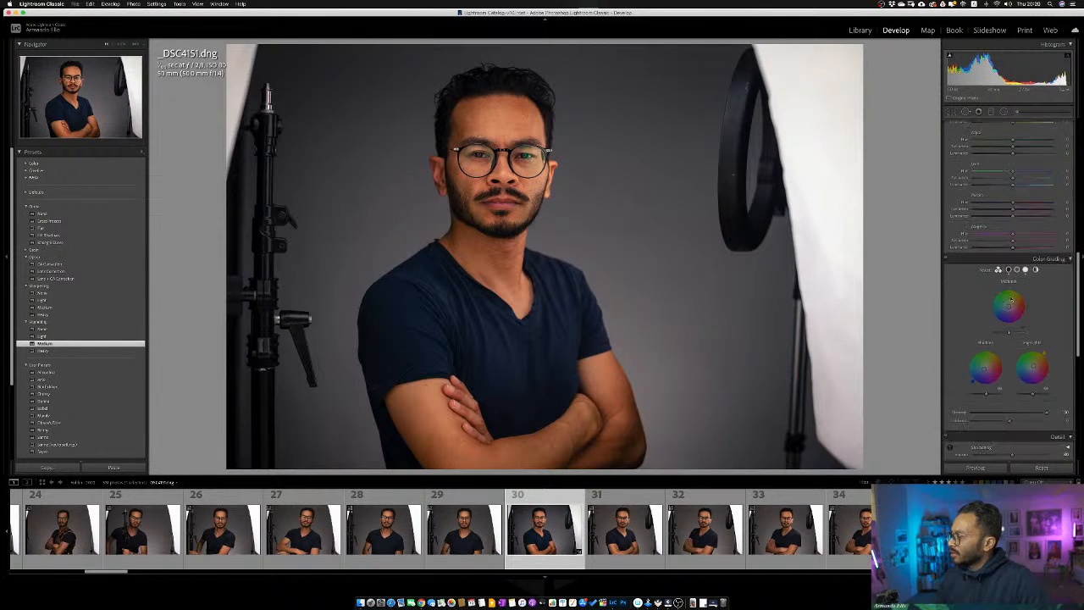
Check portrait 30's Detail settings, and apply the second-to-last saved user preset and review its Basic and Tone Curve values
scroll(1029, 301, "down", 6)
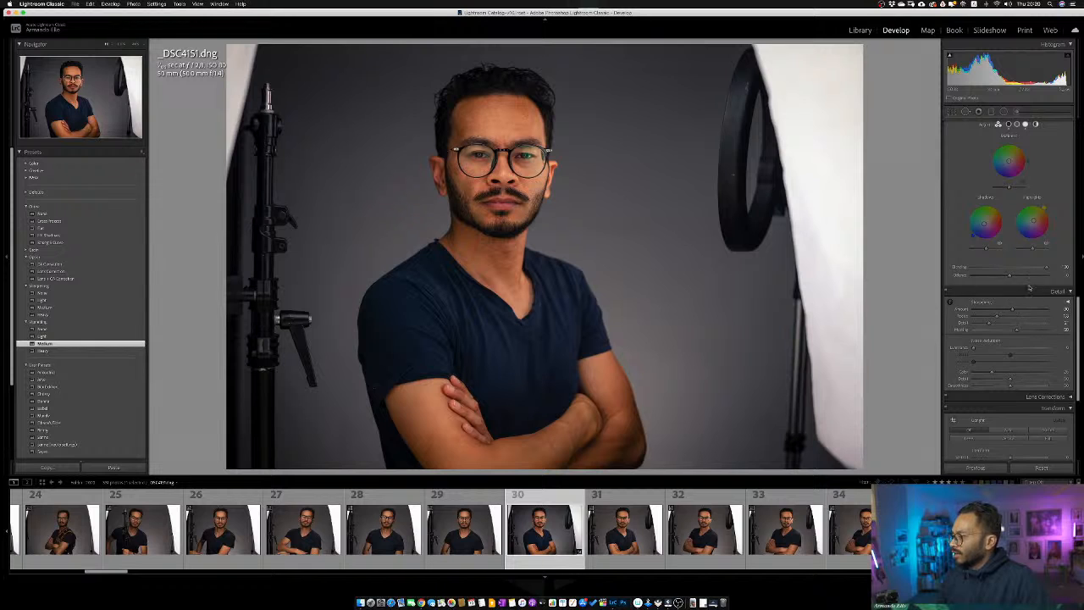
scroll(1017, 323, "down", 3)
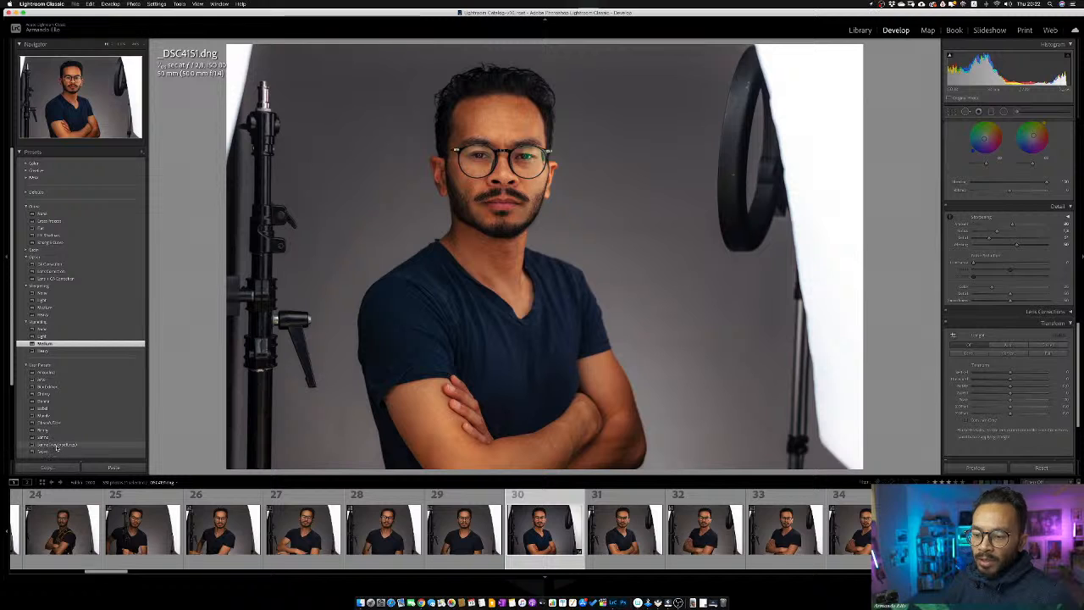
left_click(57, 446)
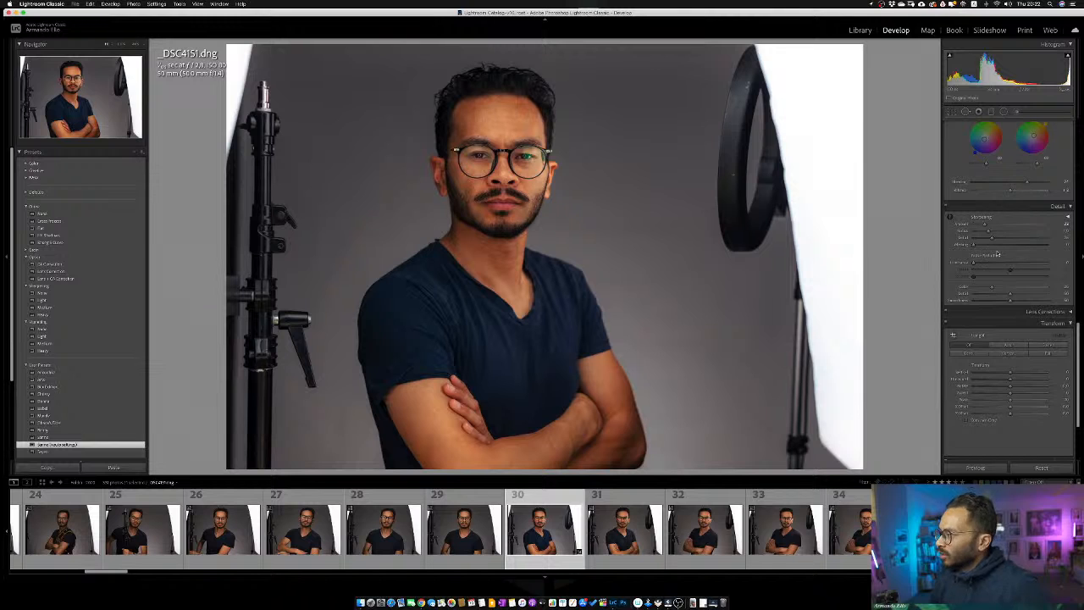
scroll(1000, 252, "up", 10)
scroll(1000, 252, "up", 3)
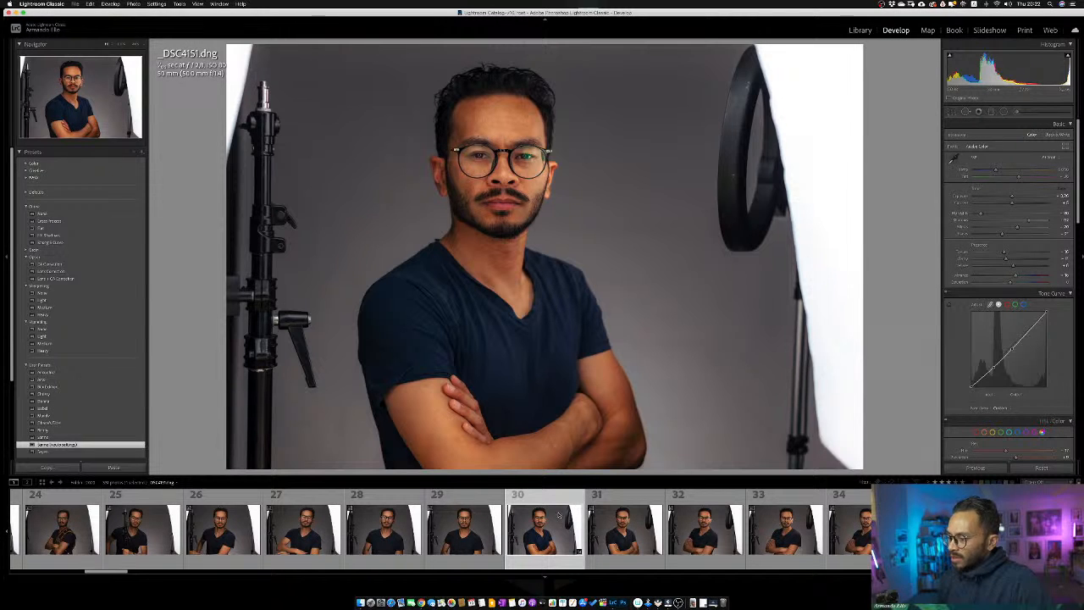
Open stage photo 75 from the filmstrip and brighten it by raising Exposure about two stops
scroll(440, 525, "up", 10)
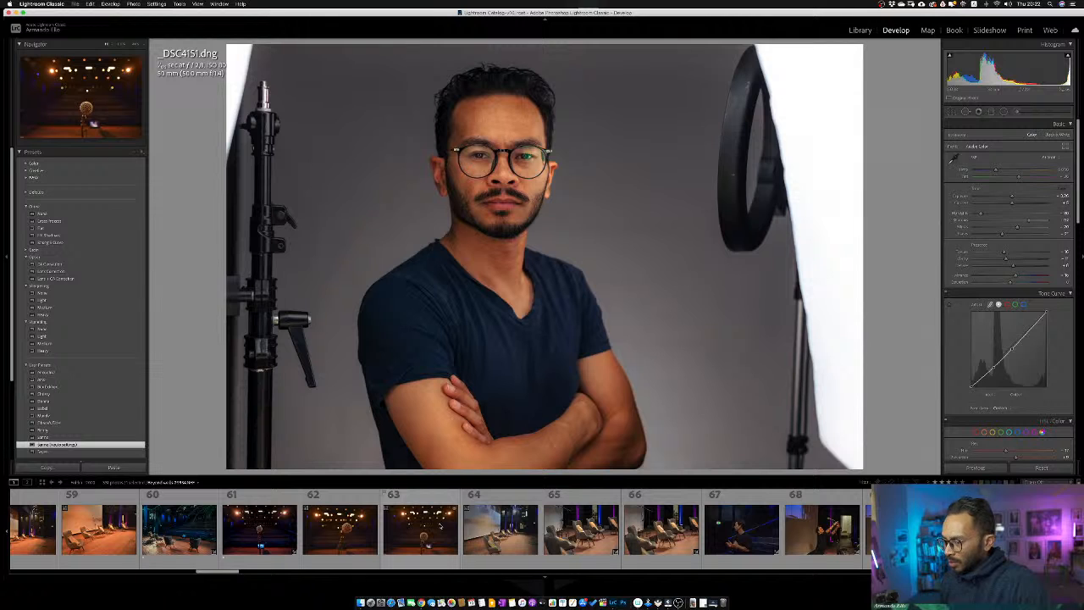
scroll(439, 529, "down", 4)
scroll(440, 528, "down", 5)
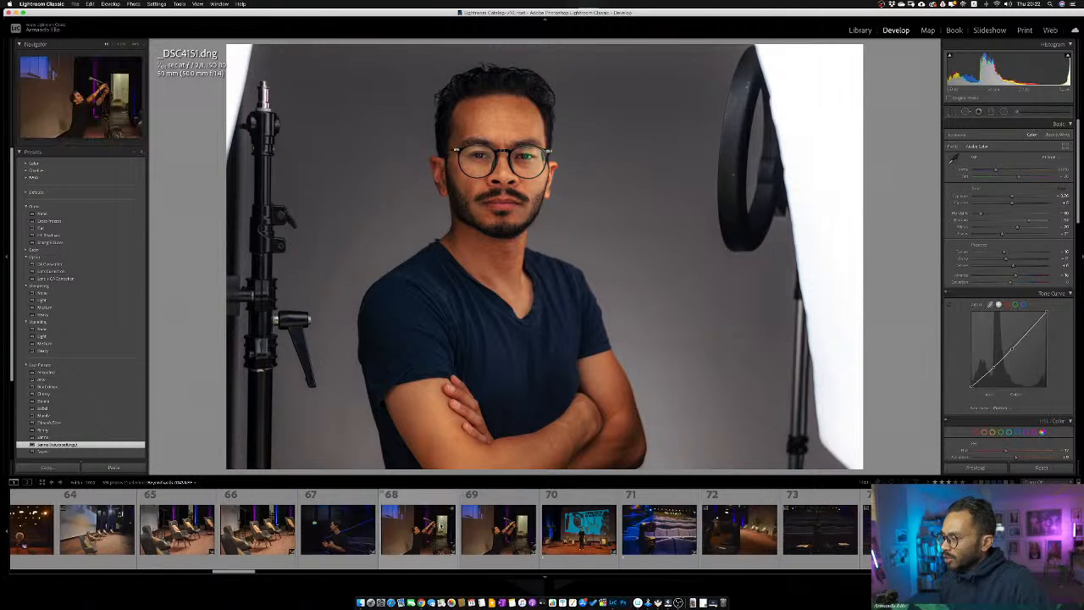
scroll(439, 525, "down", 3)
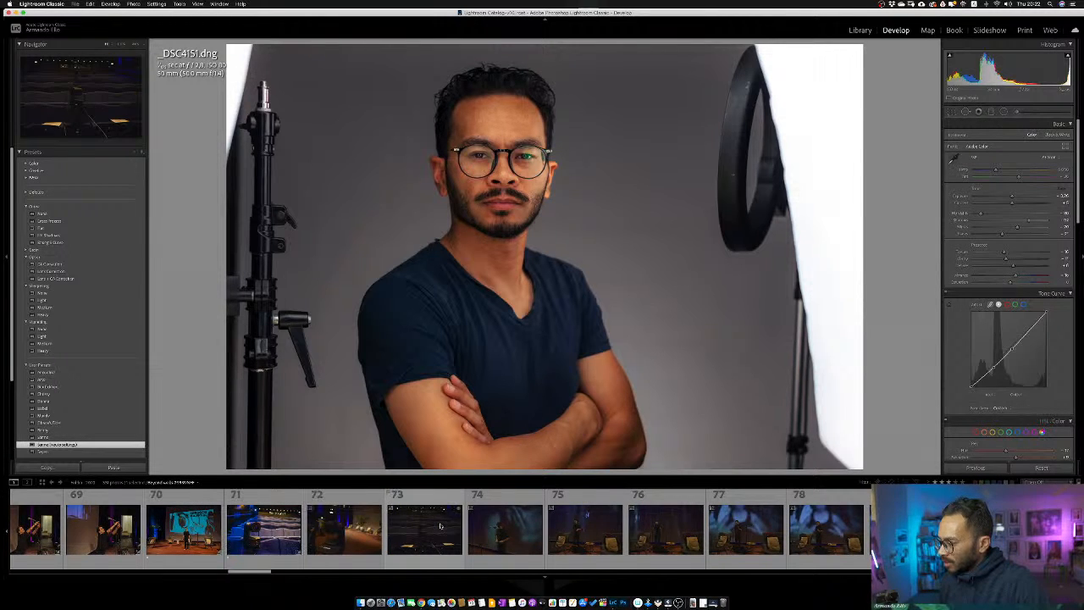
left_click(597, 497)
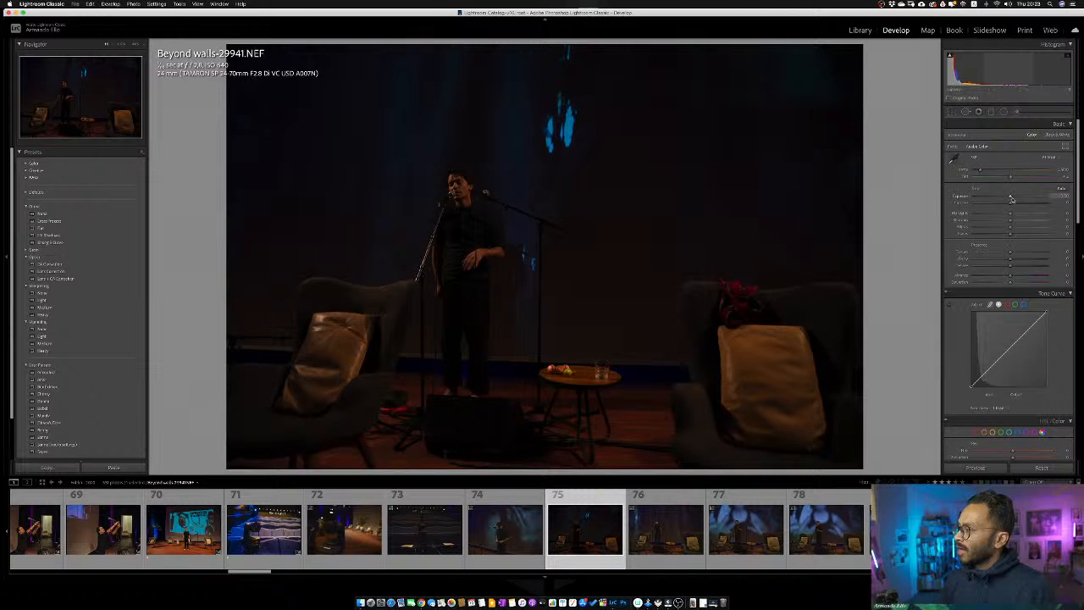
left_click_drag(1010, 198, 1027, 197)
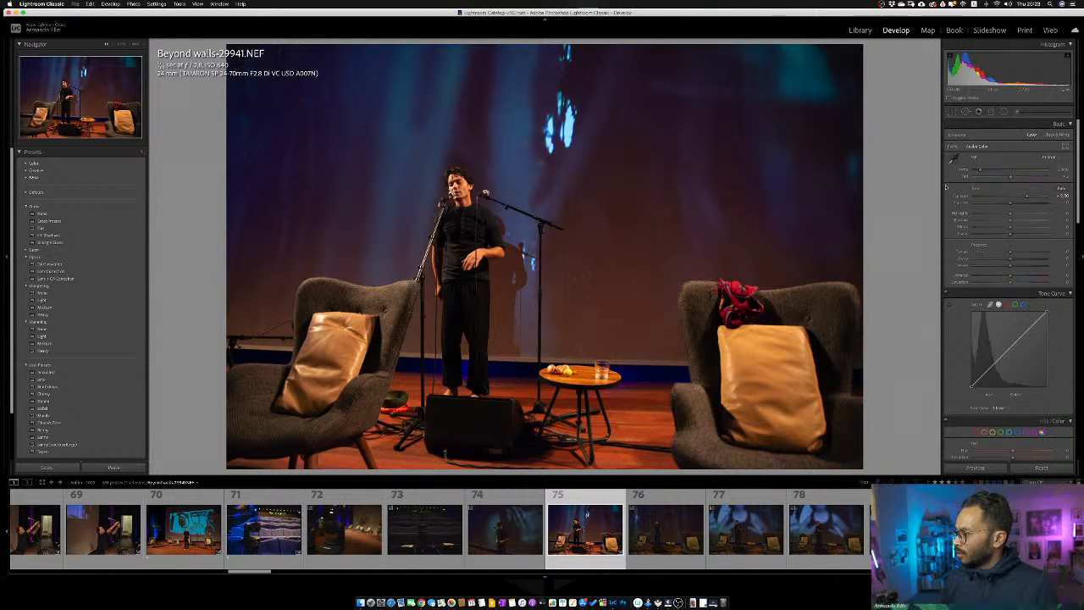
Save the photo's current adjustments as a new develop preset named "test" in the User Presets group
left_click(141, 153)
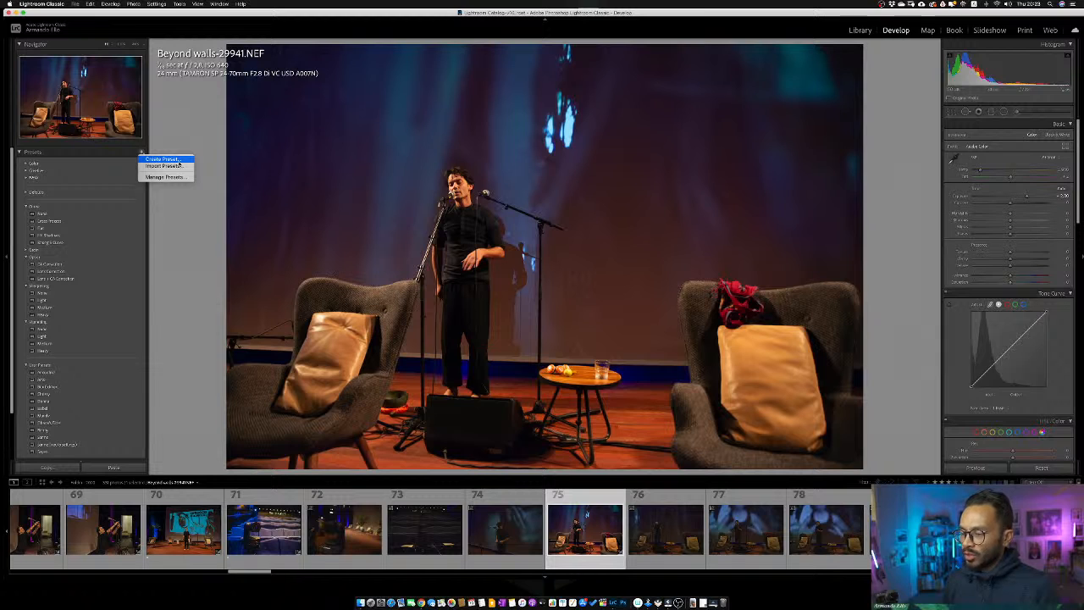
left_click(165, 159)
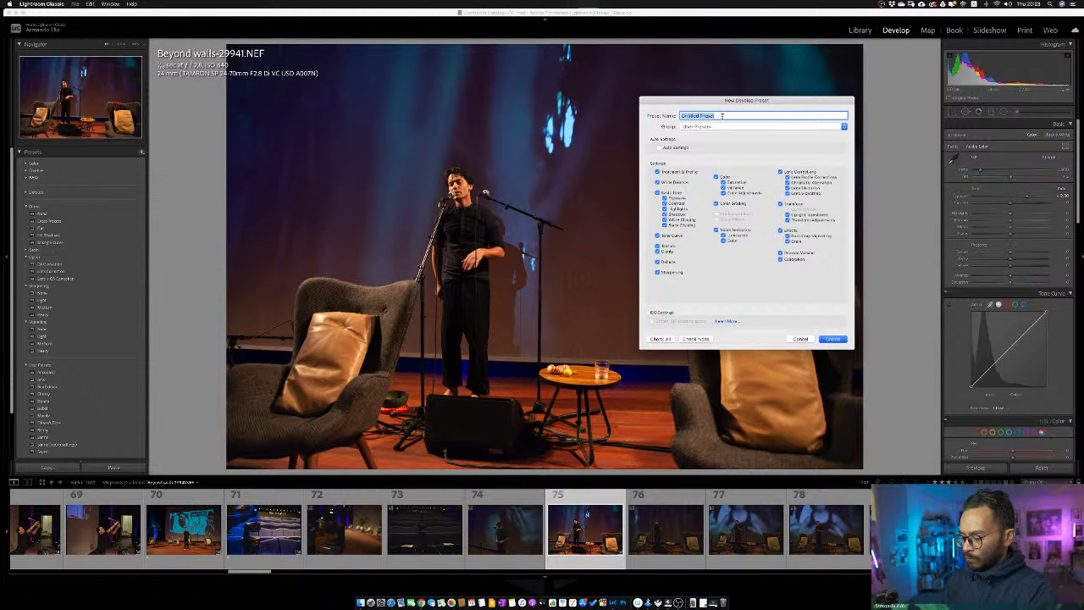
type("te")
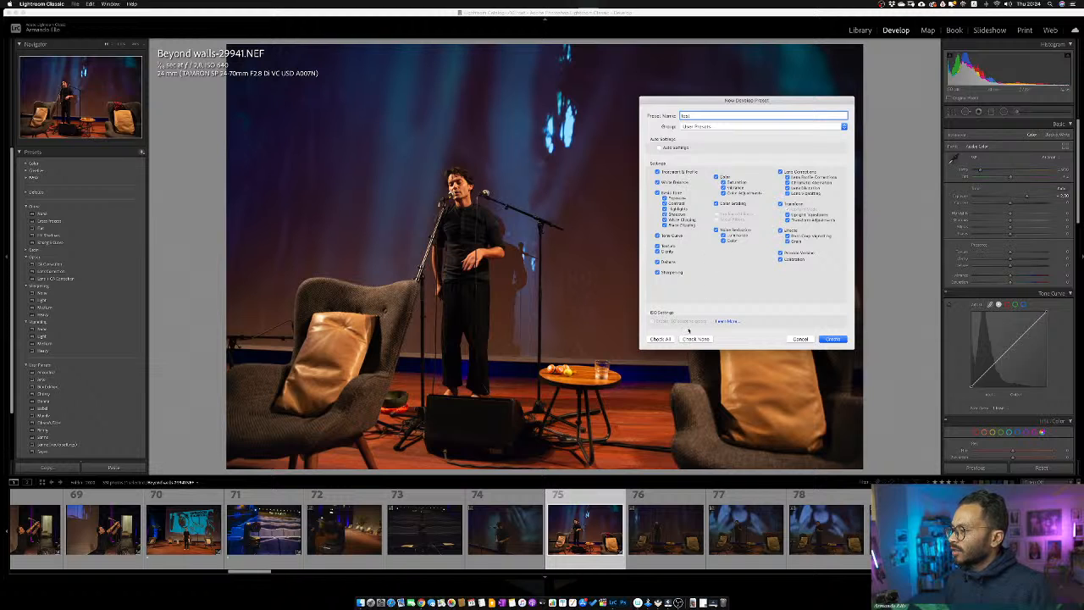
type("st")
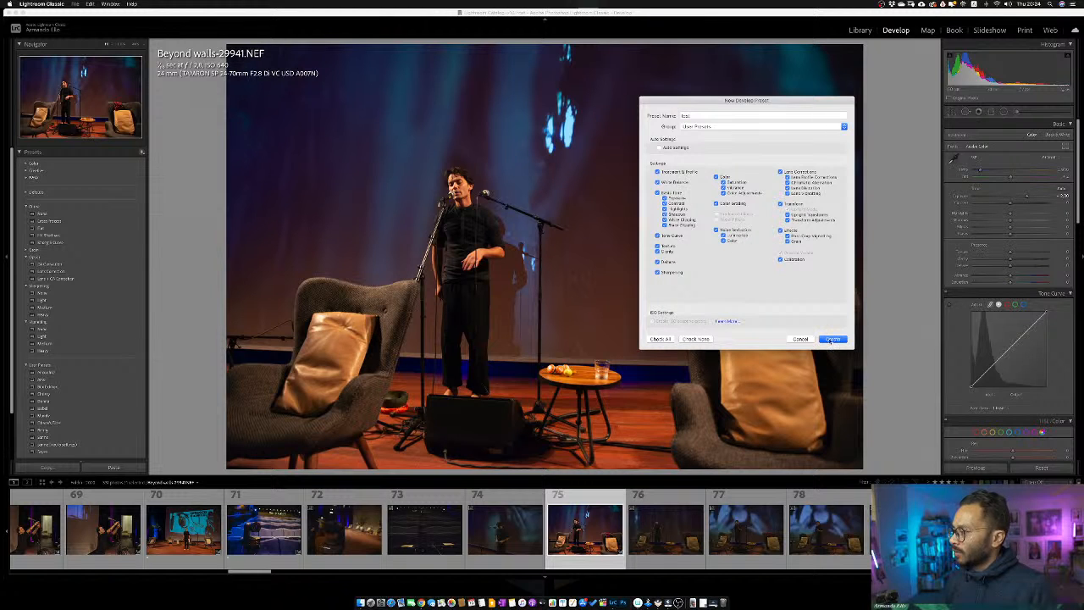
key("Return")
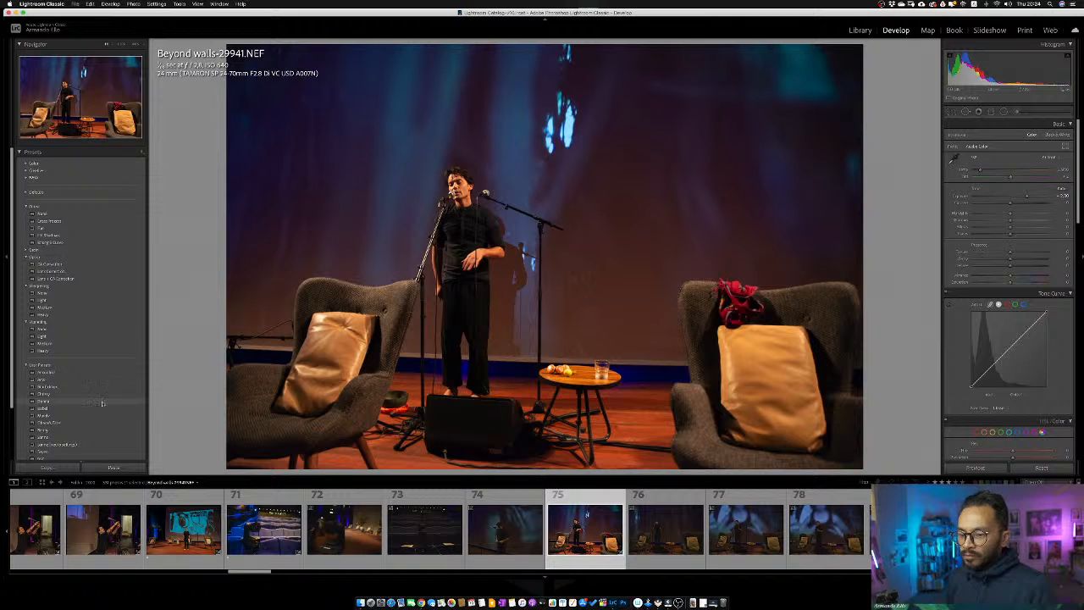
Preview the test preset on portrait 38 and collapse the Basic and Tone Curve sections
scroll(102, 404, "down", 2)
scroll(43, 419, "down", 1)
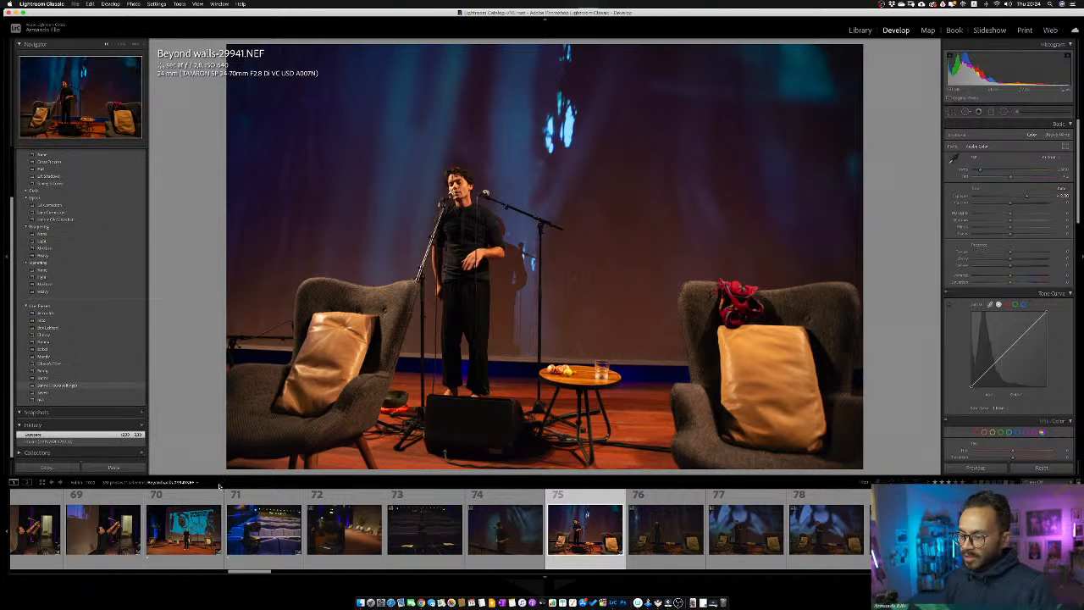
scroll(356, 525, "up", 15)
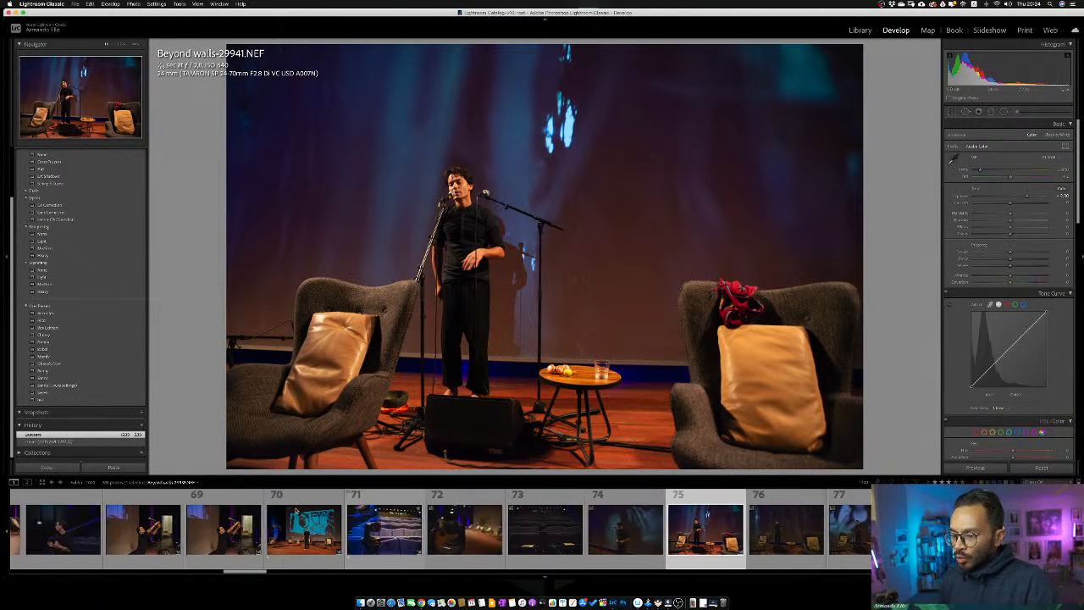
left_click(329, 521)
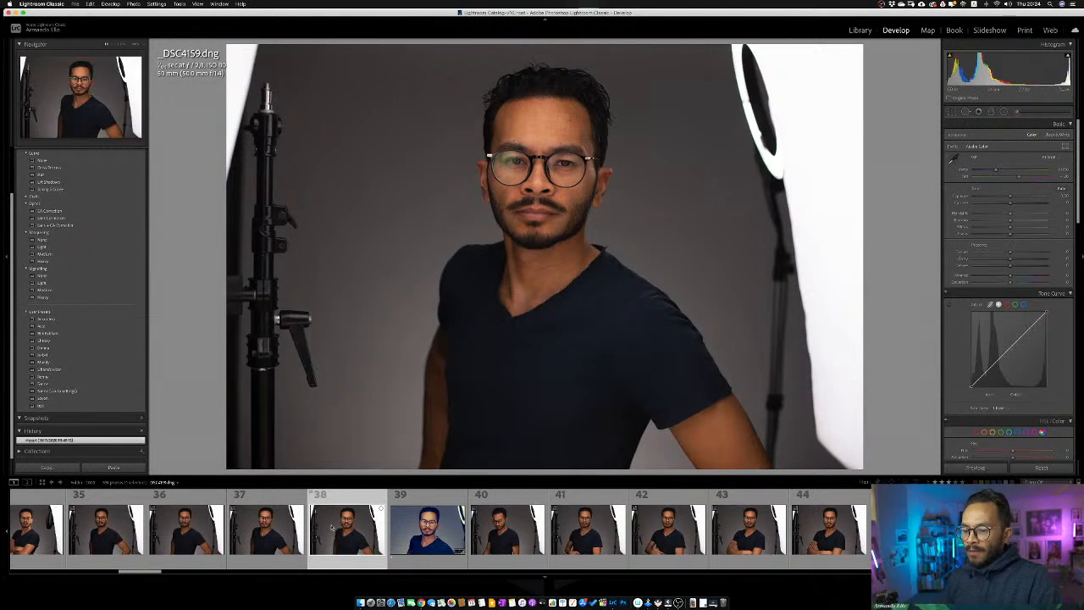
left_click(41, 407)
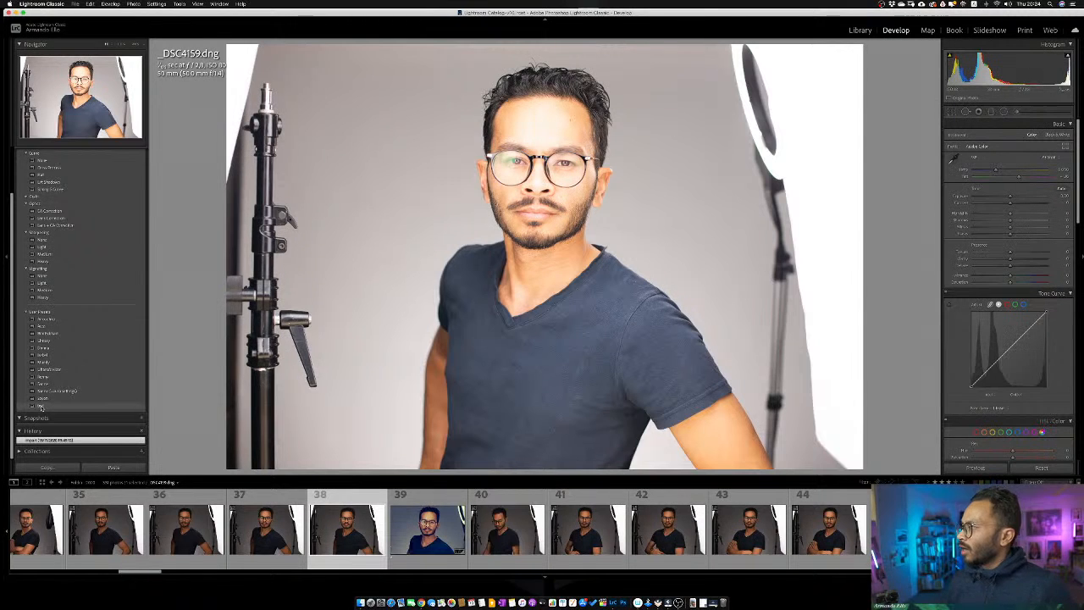
left_click(1070, 125)
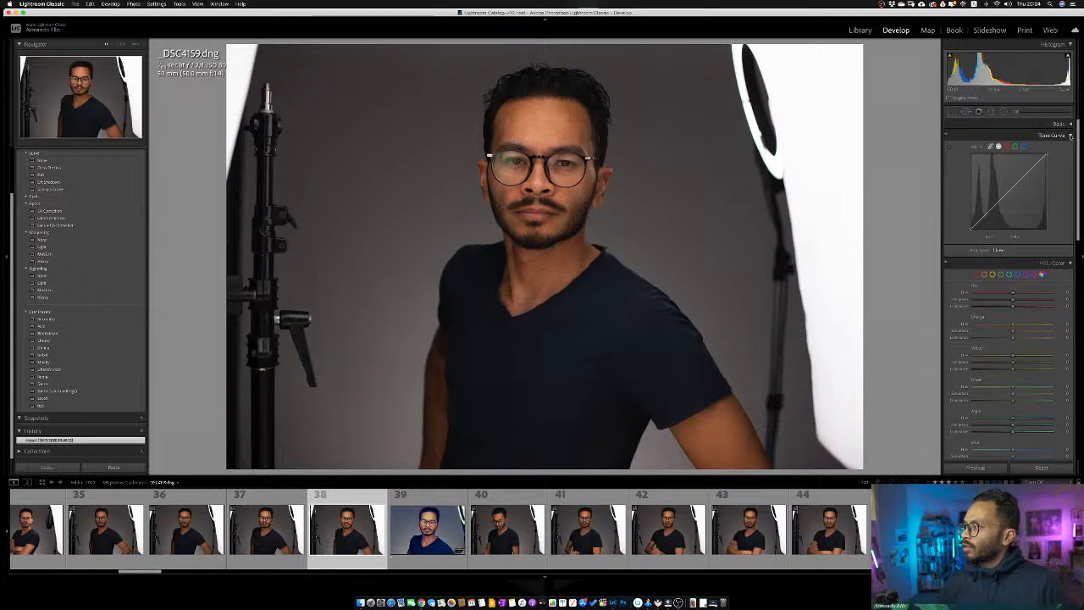
left_click(1070, 136)
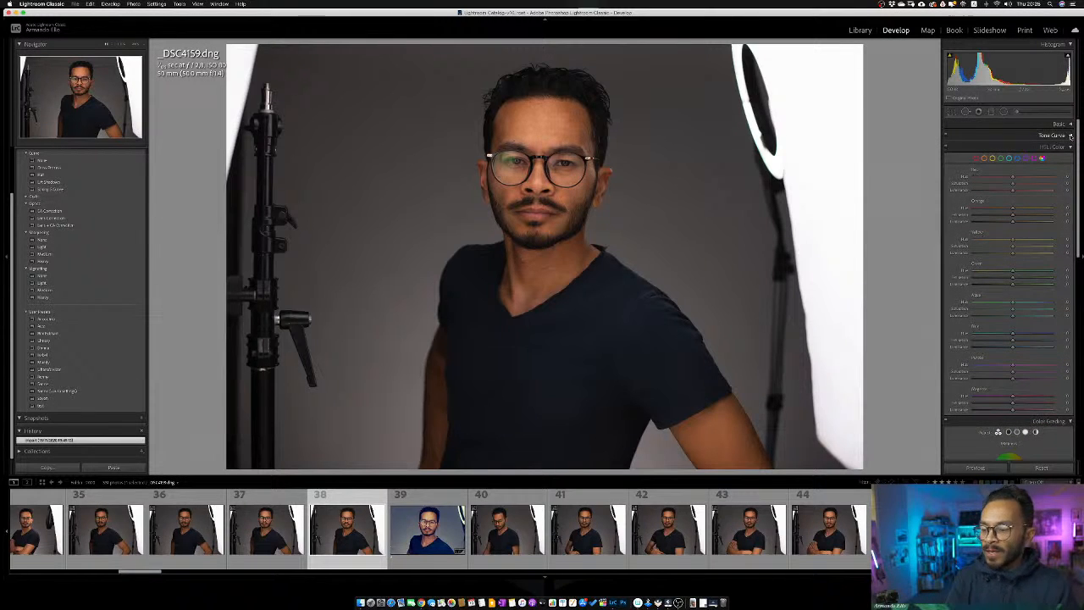
Return to the stage photos and compare the brightened photo 75 with the unedited photo 76
scroll(786, 525, "down", 15)
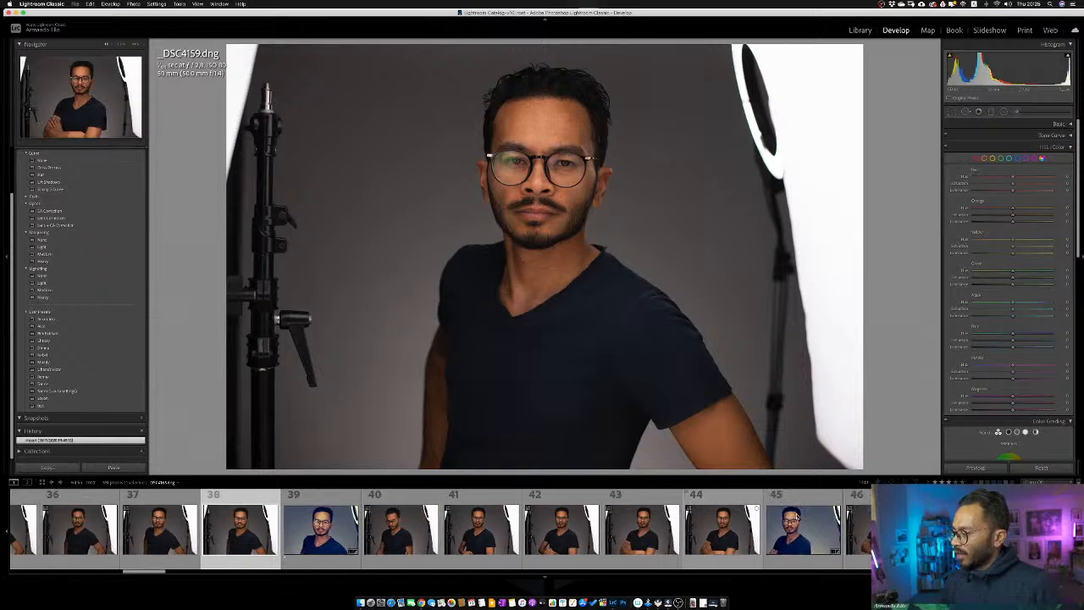
scroll(603, 508, "down", 3)
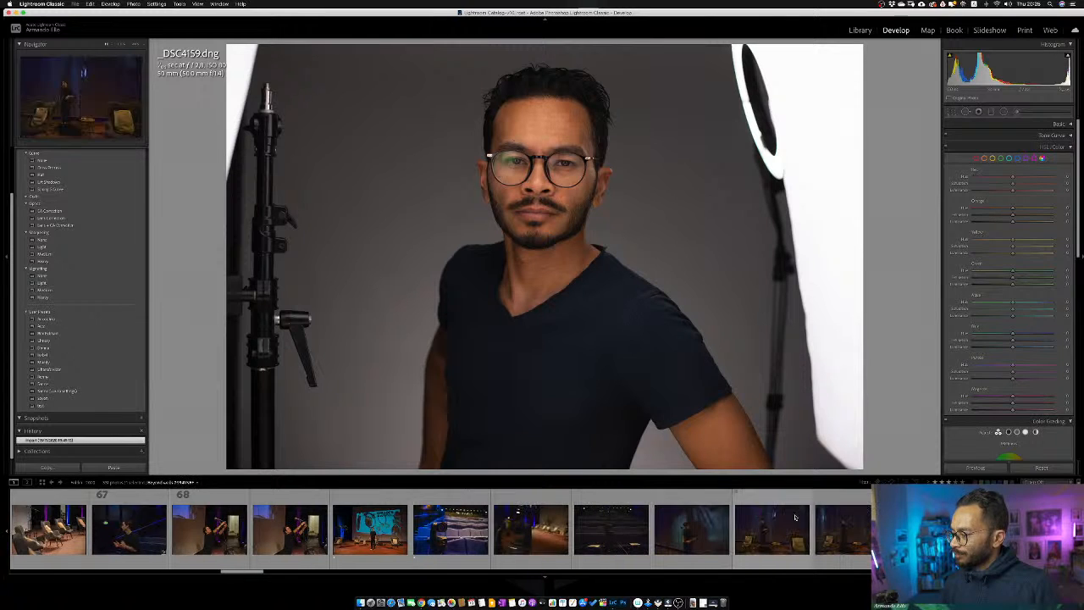
scroll(781, 517, "down", 3)
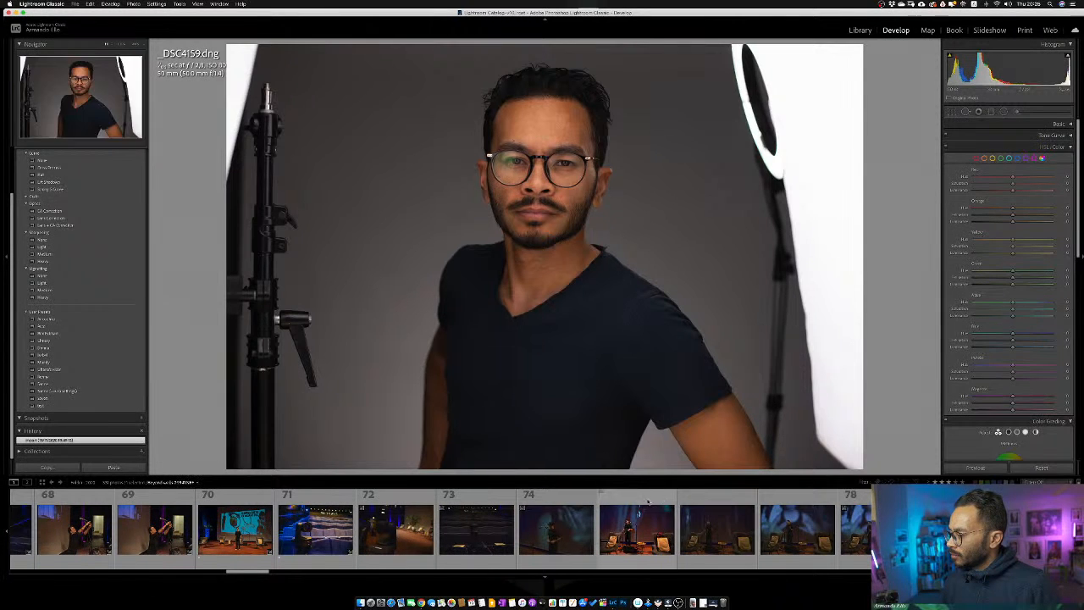
left_click(674, 508)
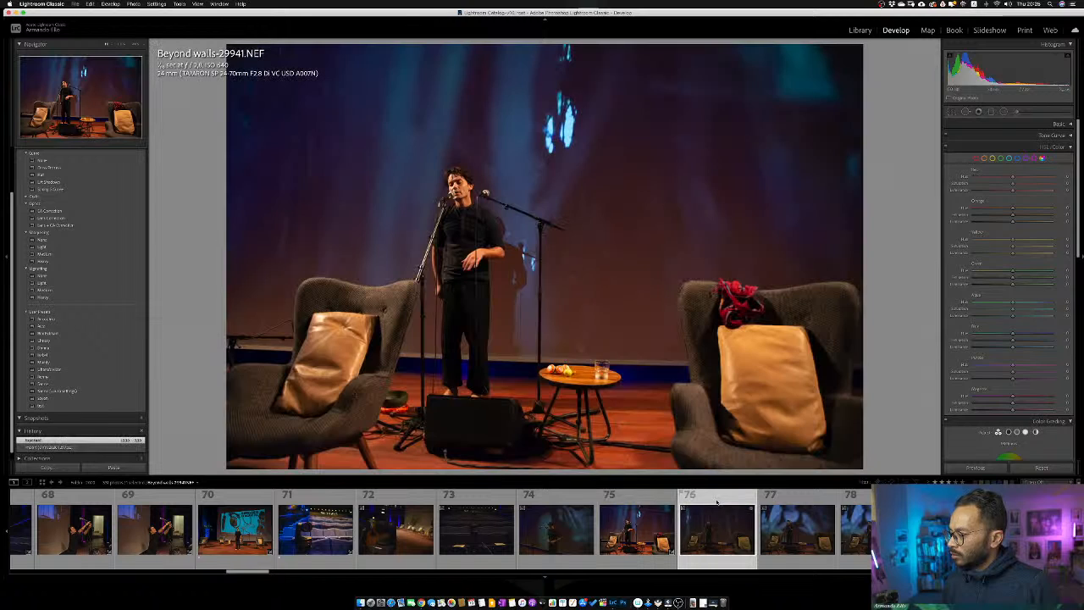
left_click(716, 508)
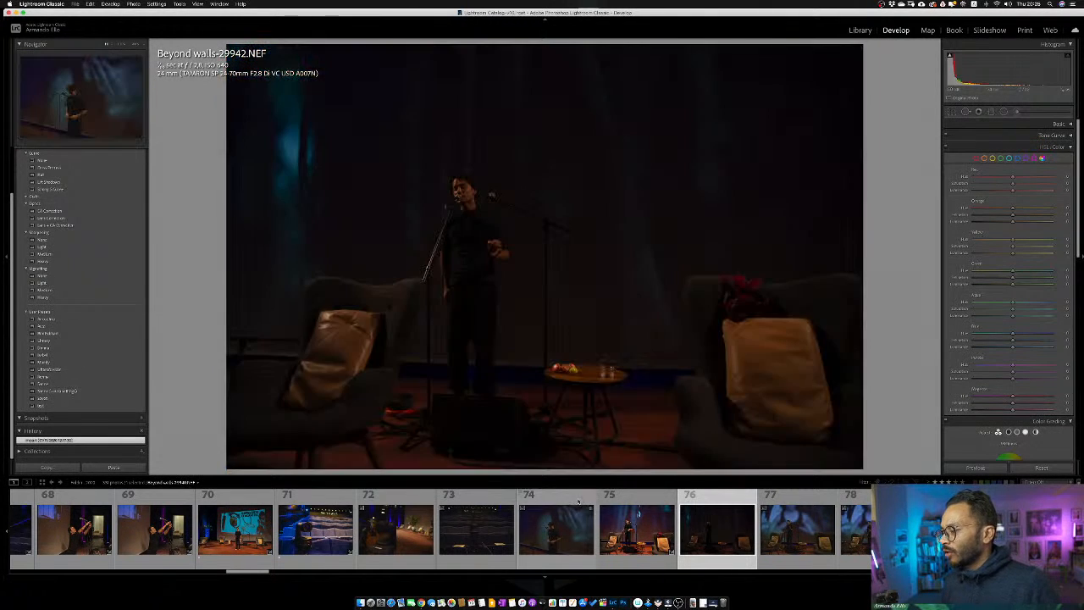
Apply Auto tone to stage photo 74 and refine it by lowering Exposure and Whites and raising Shadows
left_click(578, 501)
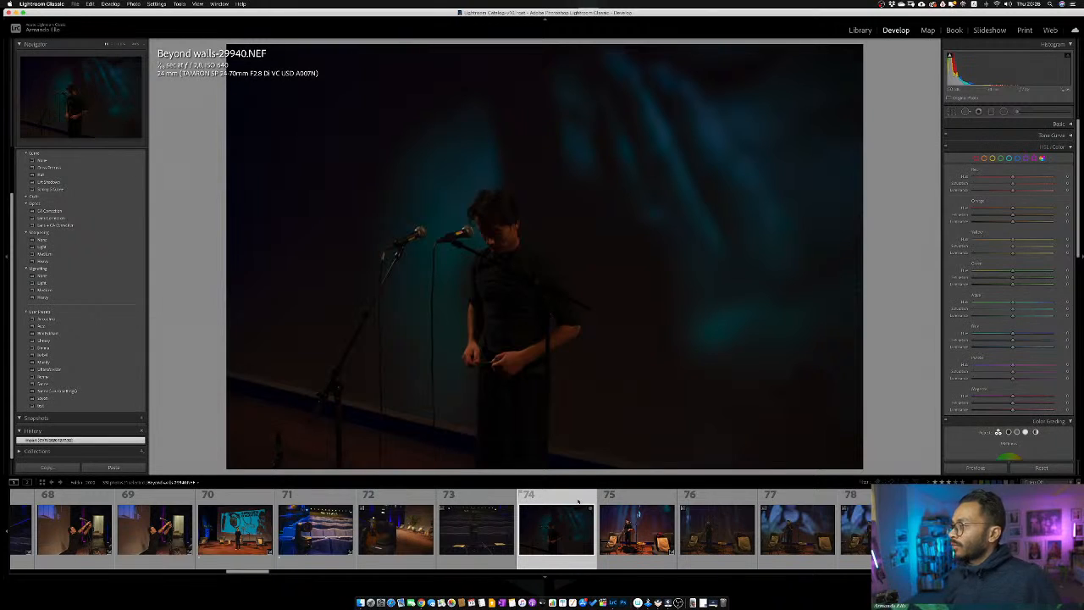
left_click(1063, 124)
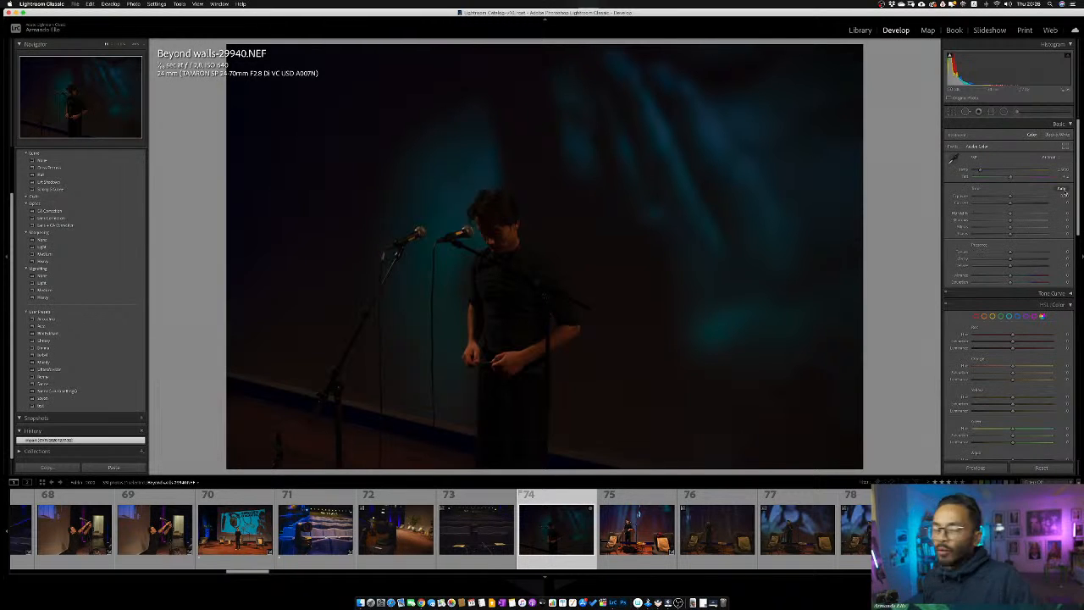
left_click(1062, 189)
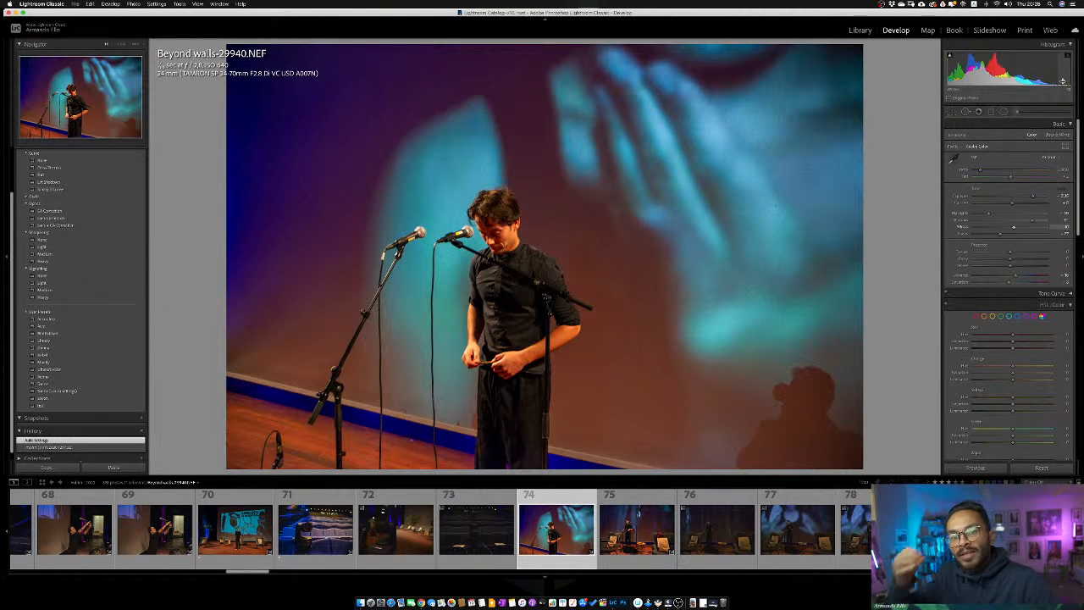
left_click_drag(989, 213, 990, 213)
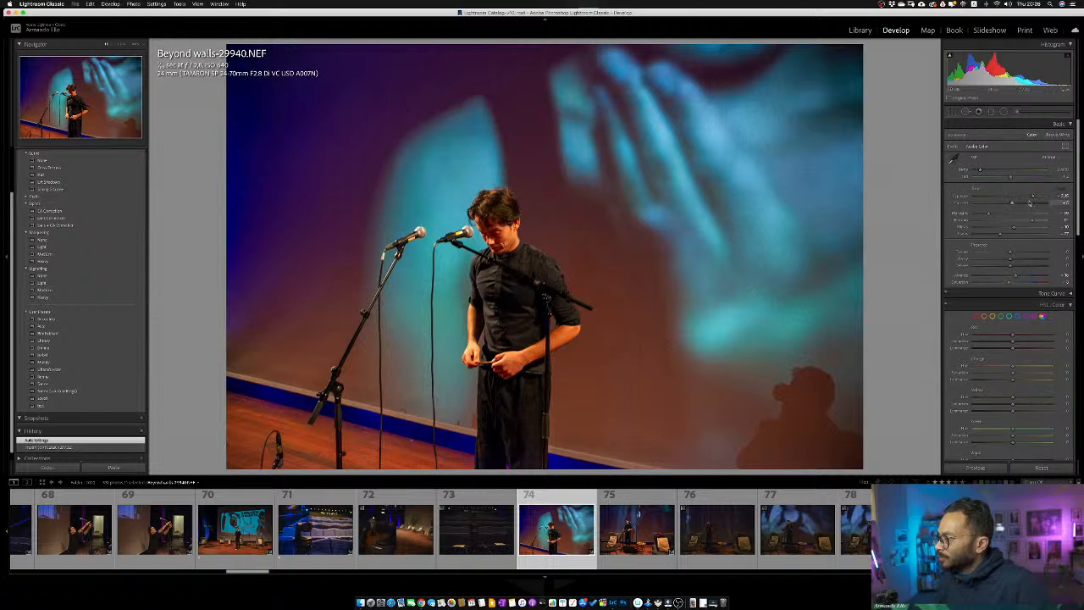
left_click_drag(1032, 200, 1033, 197)
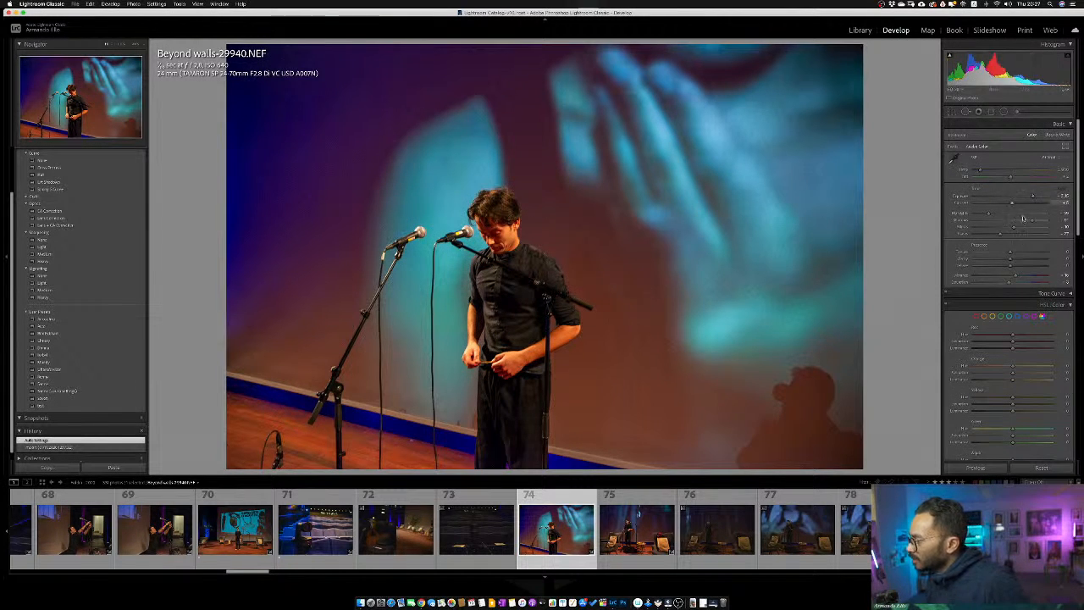
left_click_drag(1013, 227, 1038, 222)
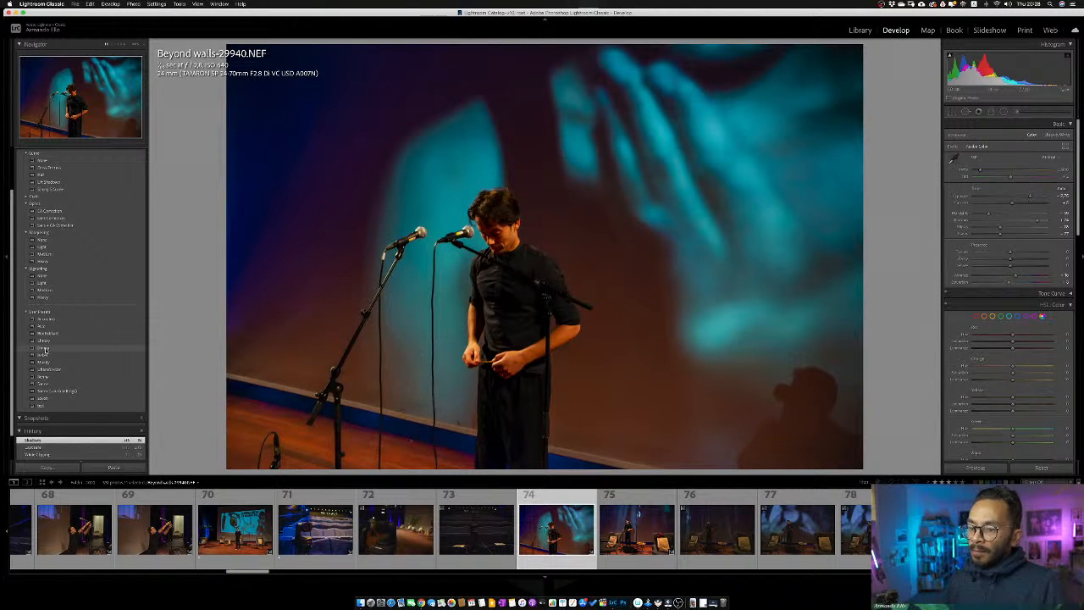
Apply the fifth saved user preset to stage photo 74, and open studio portrait 6 from the filmstrip
left_click(44, 349)
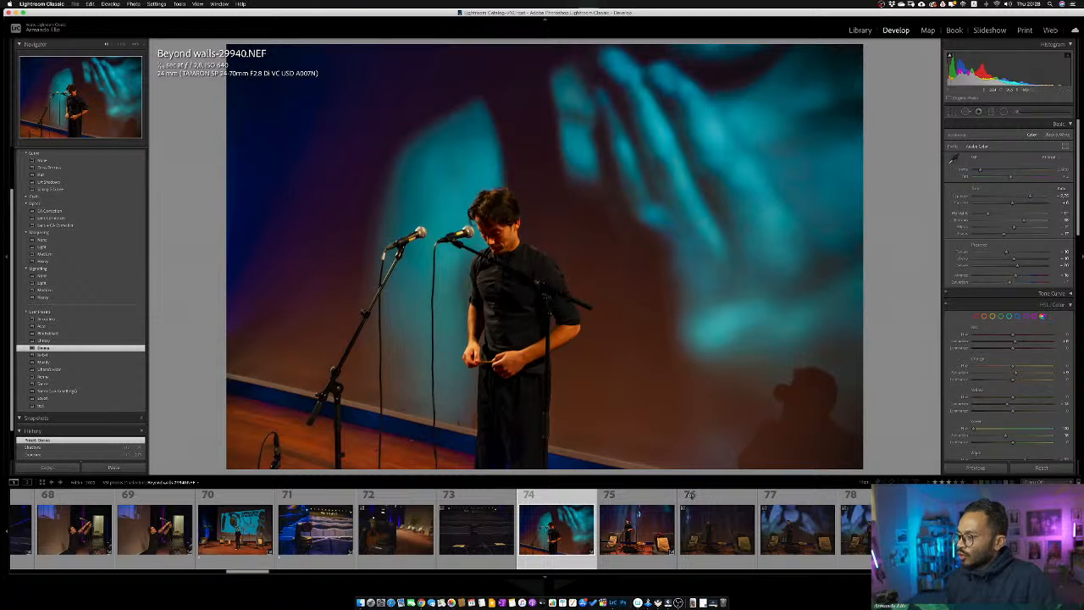
scroll(703, 526, "left", 15)
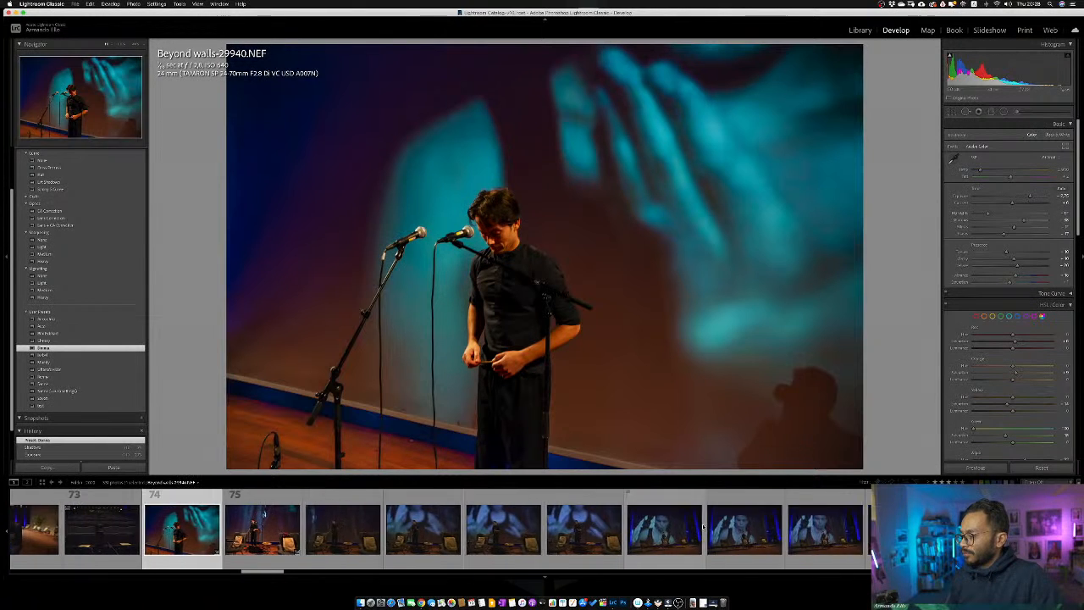
scroll(702, 526, "left", 10)
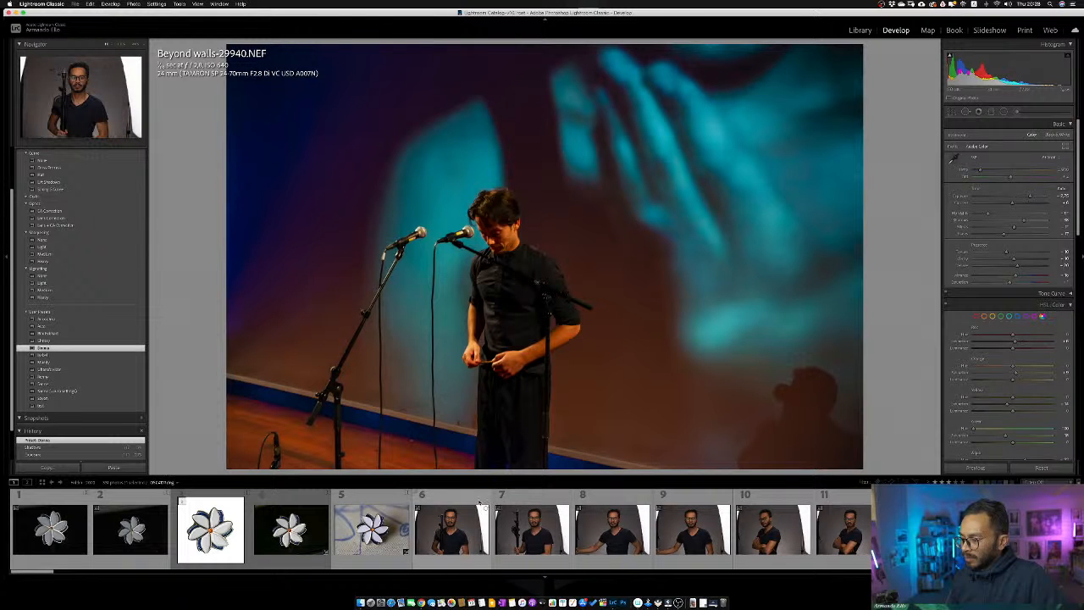
left_click(462, 525)
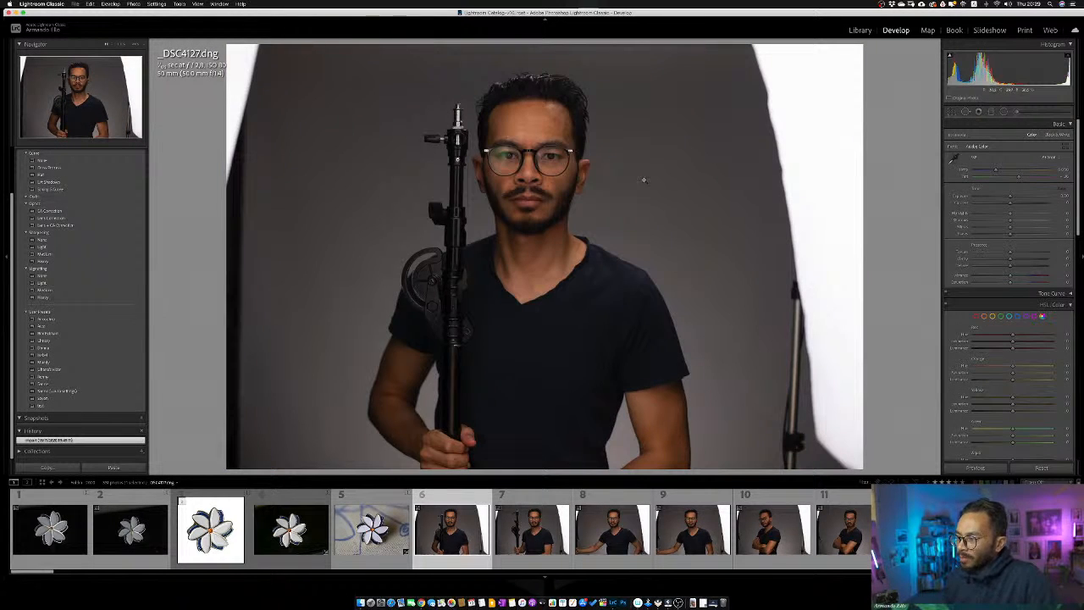
Open studio portrait 7, apply Auto tone and cool the white balance temperature slightly
left_click(540, 500)
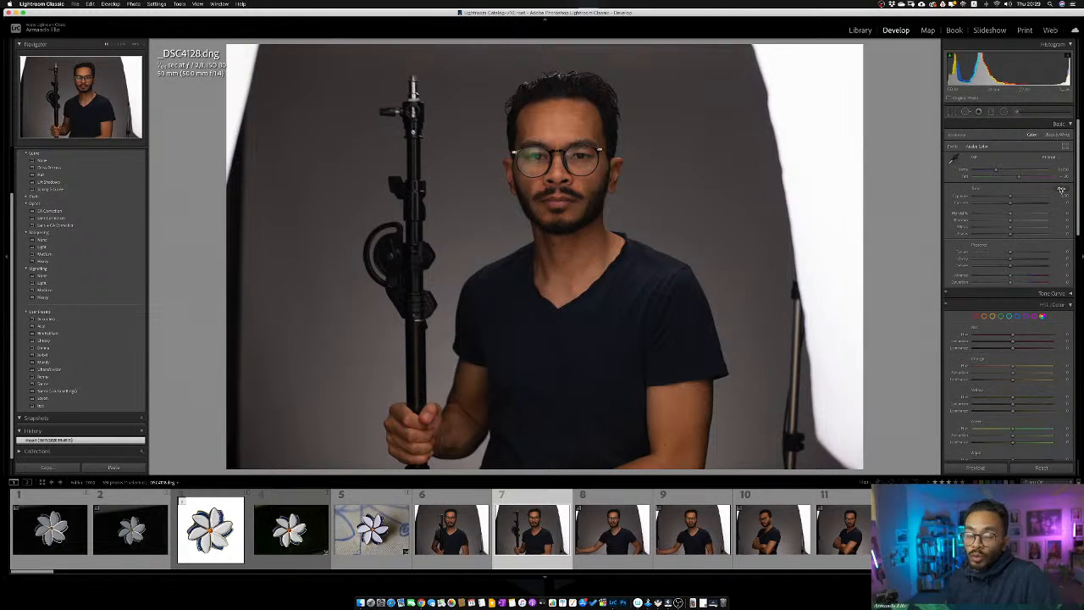
left_click(1061, 189)
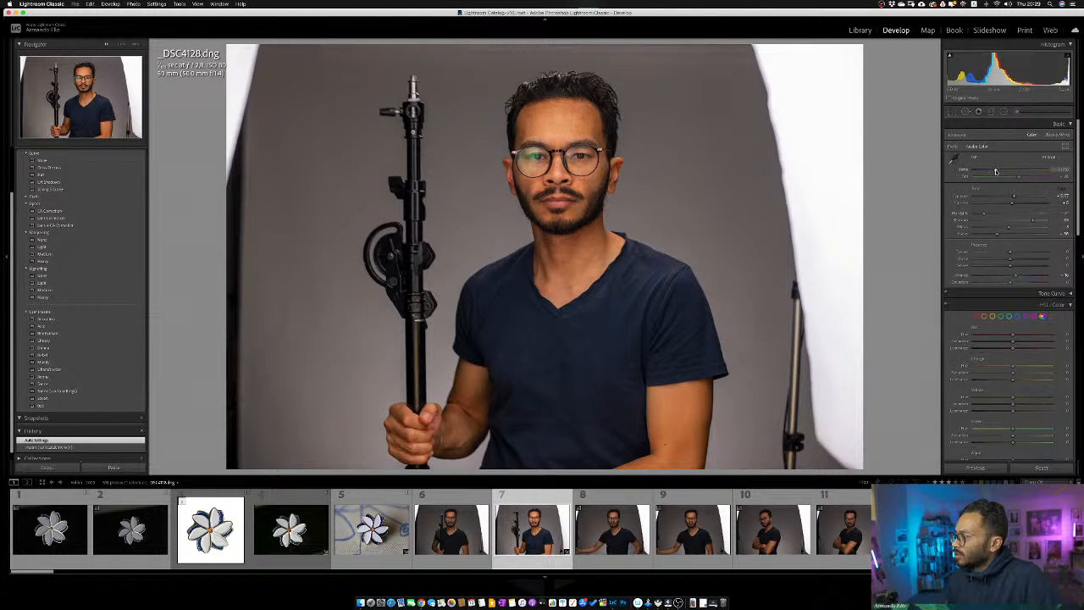
left_click_drag(996, 171, 993, 173)
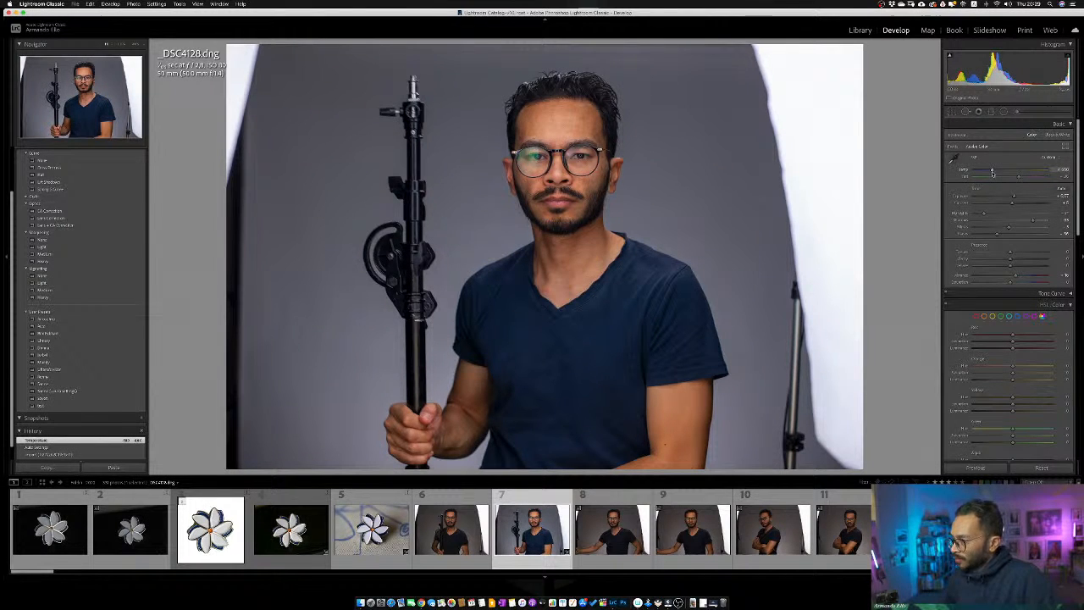
Raise the Blue saturation and shift the Blue hue toward teal for the shirt in the HSL/Color settings
scroll(1000, 237, "down", 3)
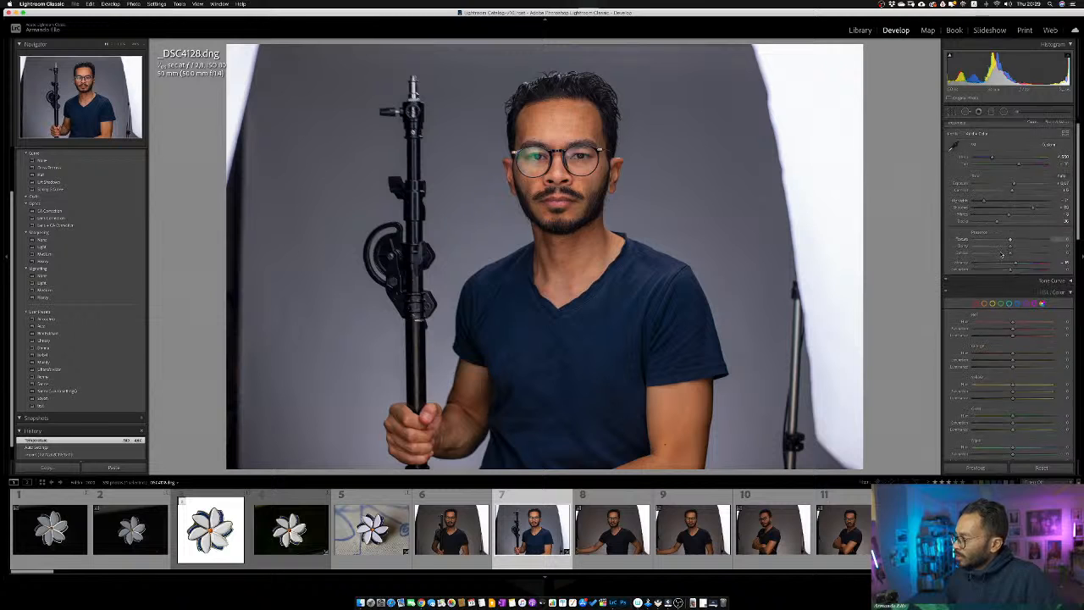
scroll(1000, 256, "down", 1)
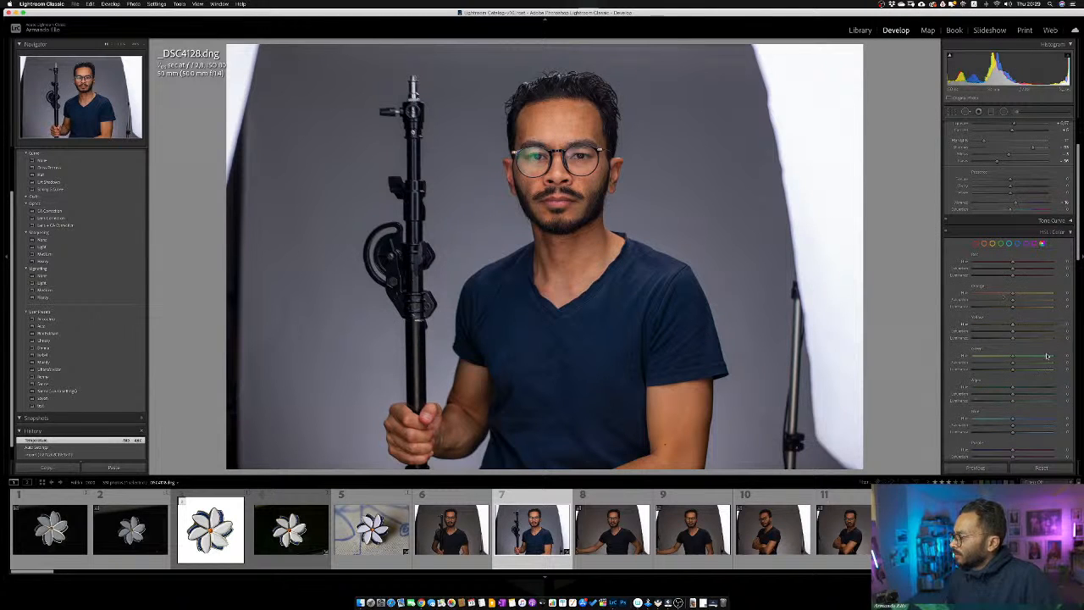
scroll(1041, 360, "down", 2)
scroll(1013, 391, "down", 1)
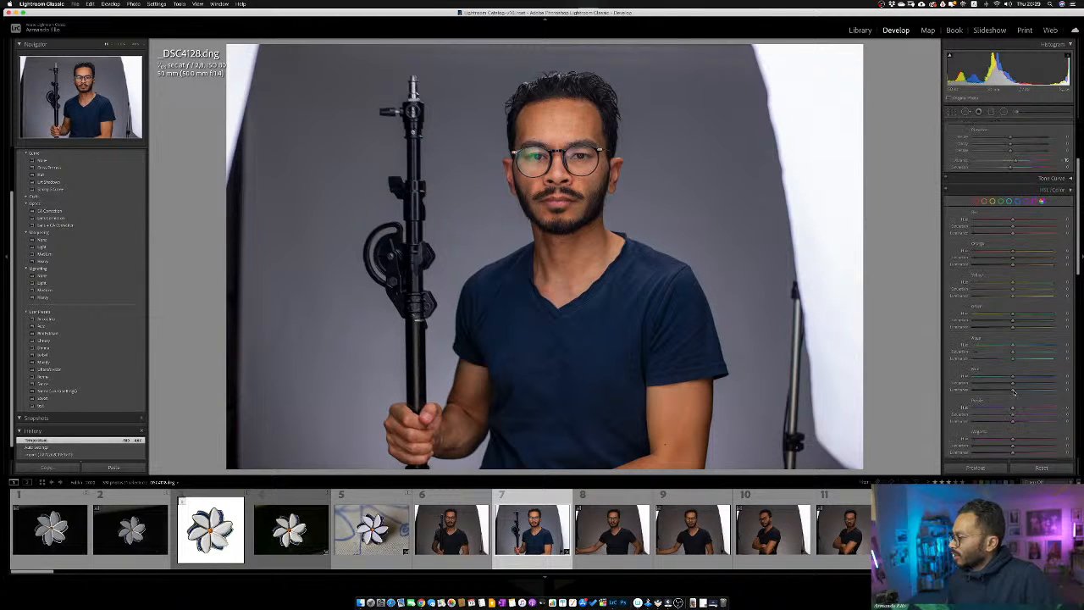
mouse_move(1012, 386)
left_mouse_down()
mouse_move(975, 385)
mouse_move(1039, 386)
mouse_move(1001, 375)
left_mouse_up()
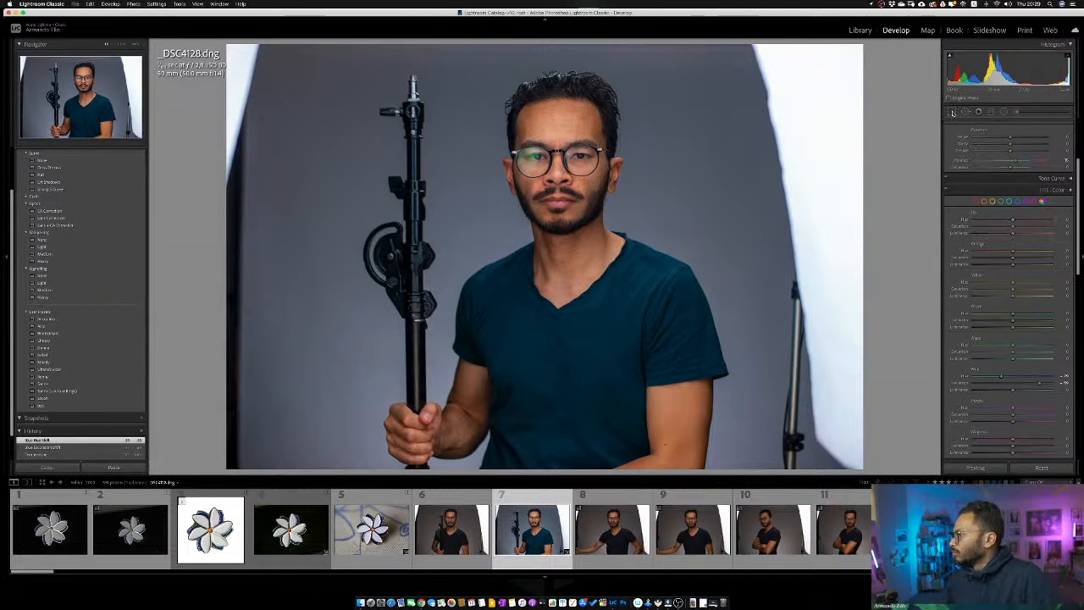
Crop portrait 7 to a nearly square frame around the man and the stand, cutting out the white softboxes on both sides
scroll(975, 400, "down", 2)
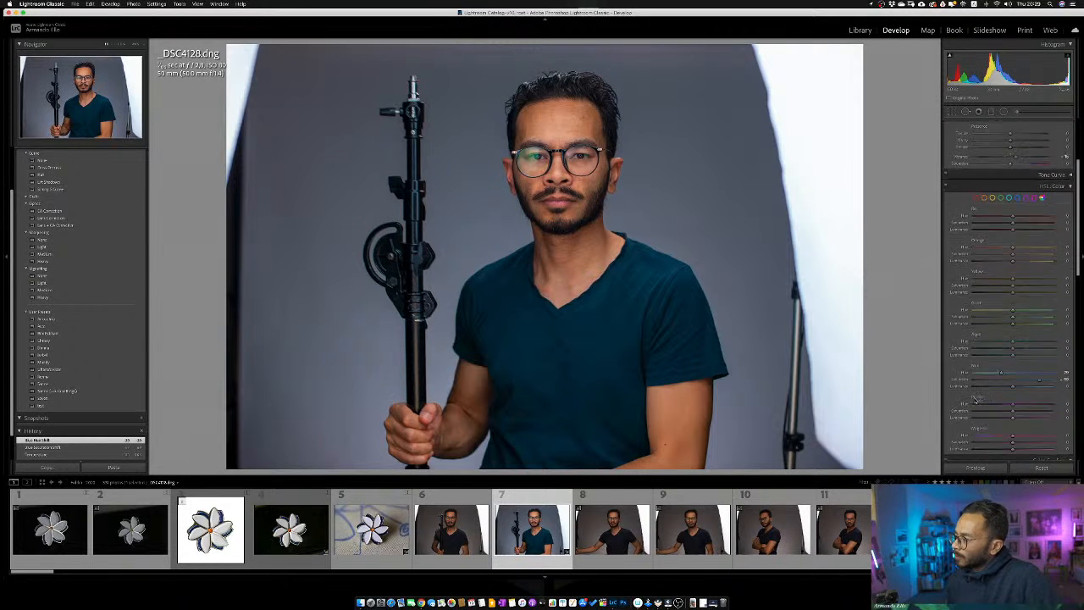
scroll(975, 399, "up", 10)
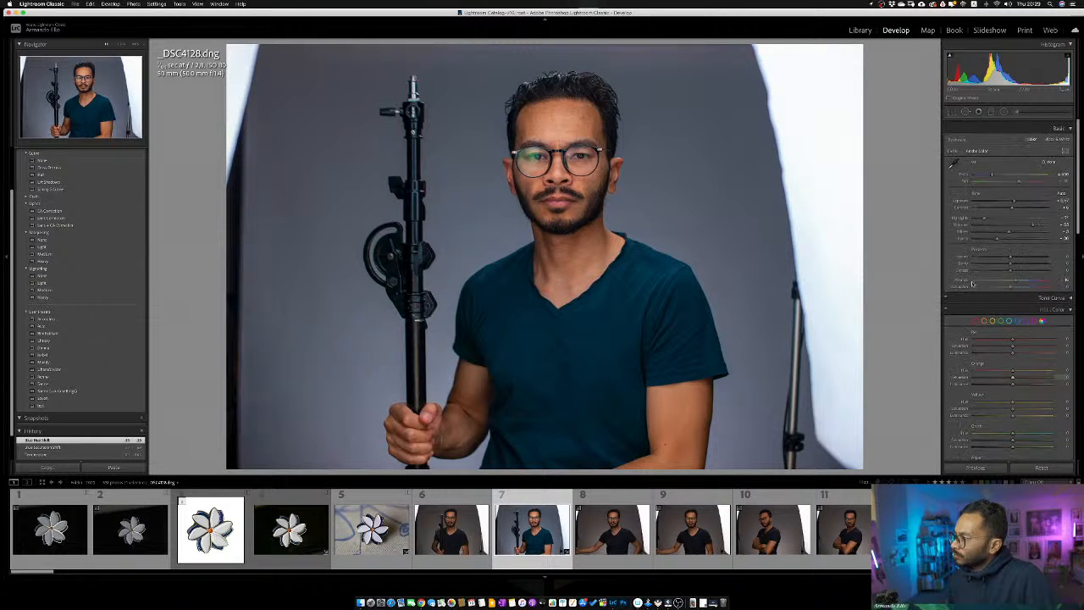
left_click(952, 112)
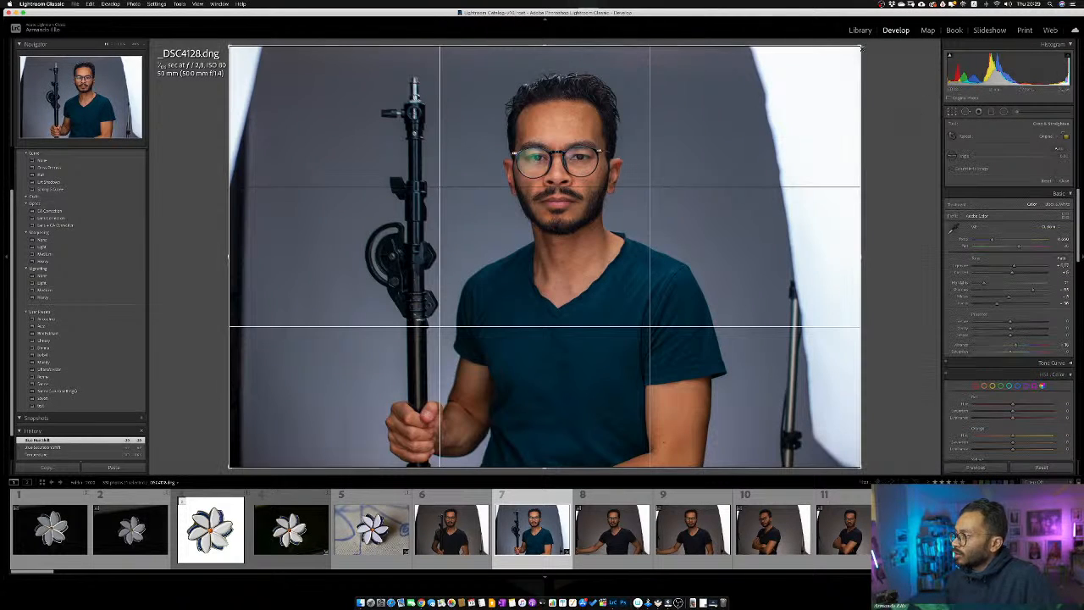
left_click_drag(860, 47, 805, 50)
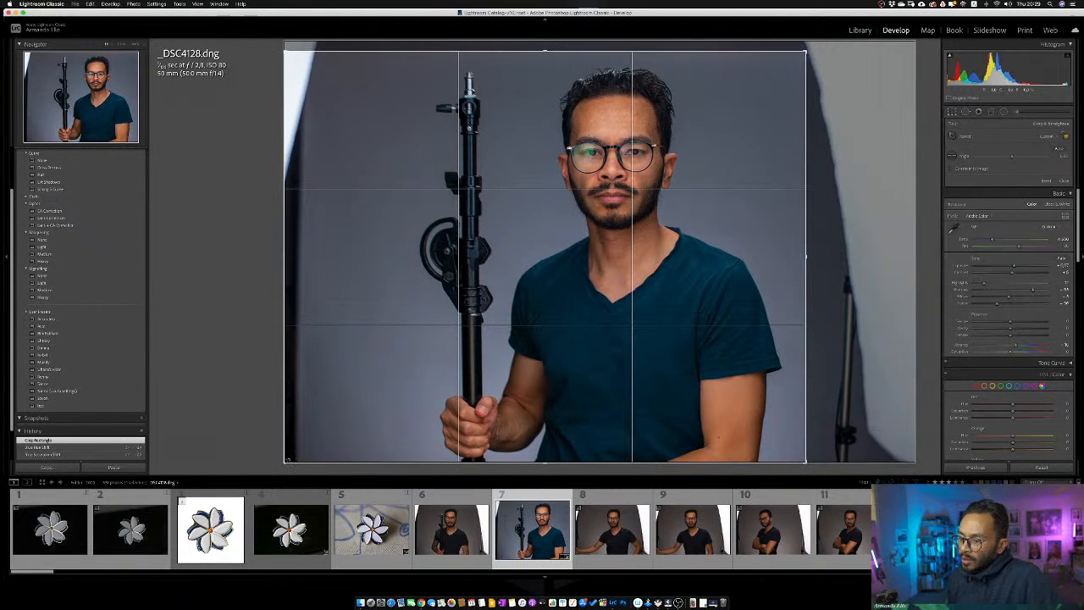
left_click_drag(285, 462, 342, 460)
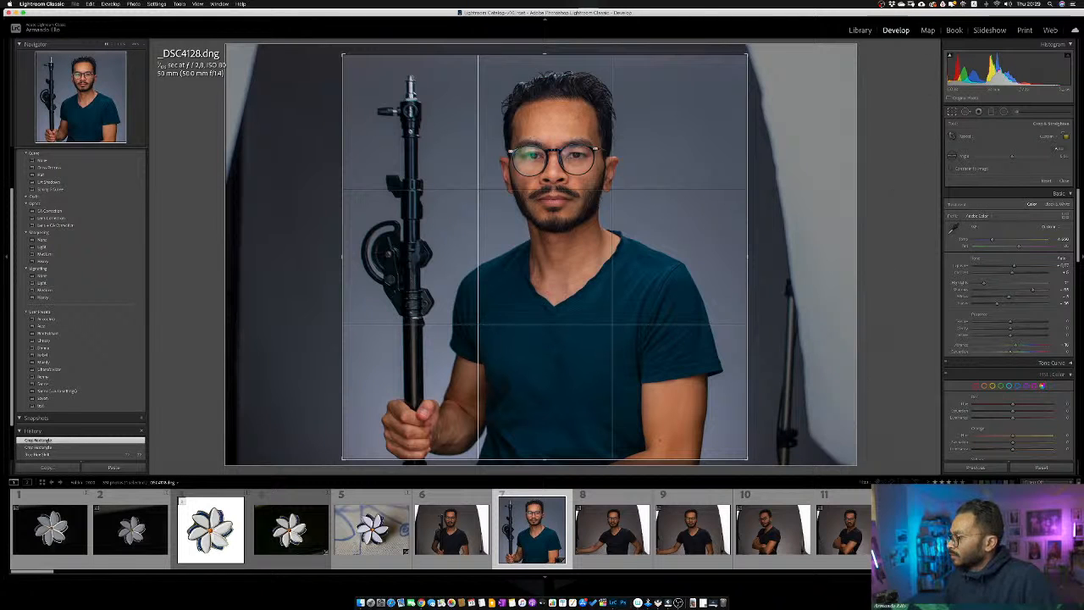
key("Return")
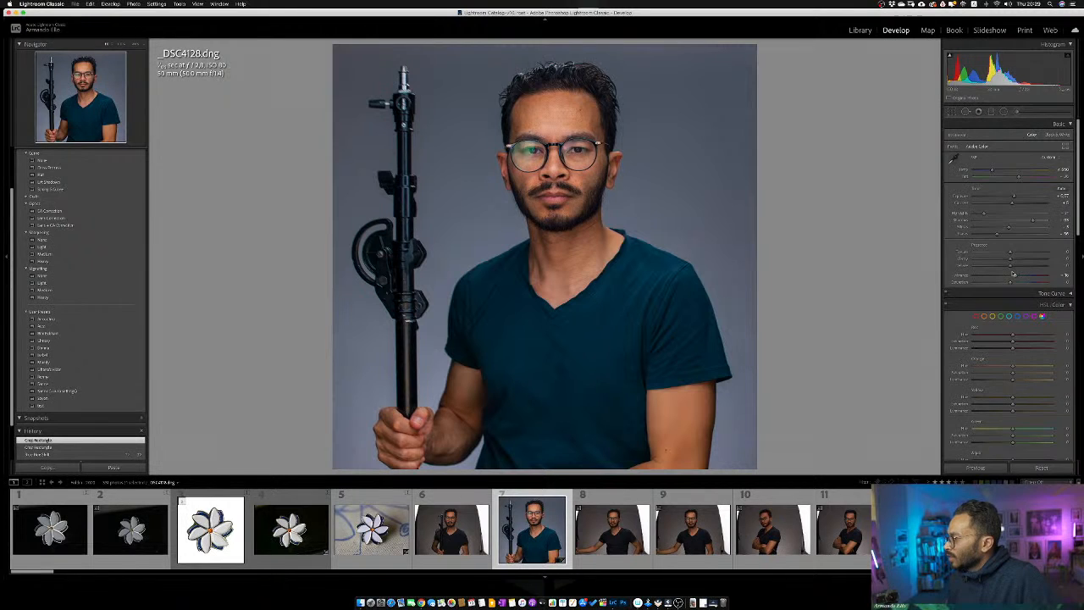
Color grade the portrait with blue shadows, yellow highlights and cyan midtones, lowering Blending and raising Balance
scroll(1013, 272, "down", 10)
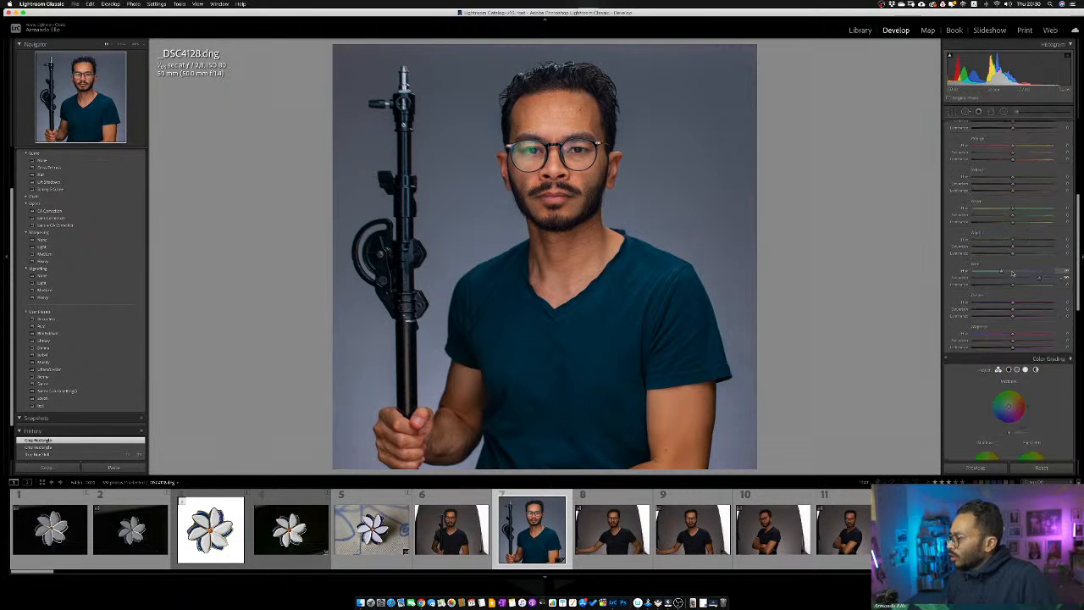
scroll(1013, 273, "down", 3)
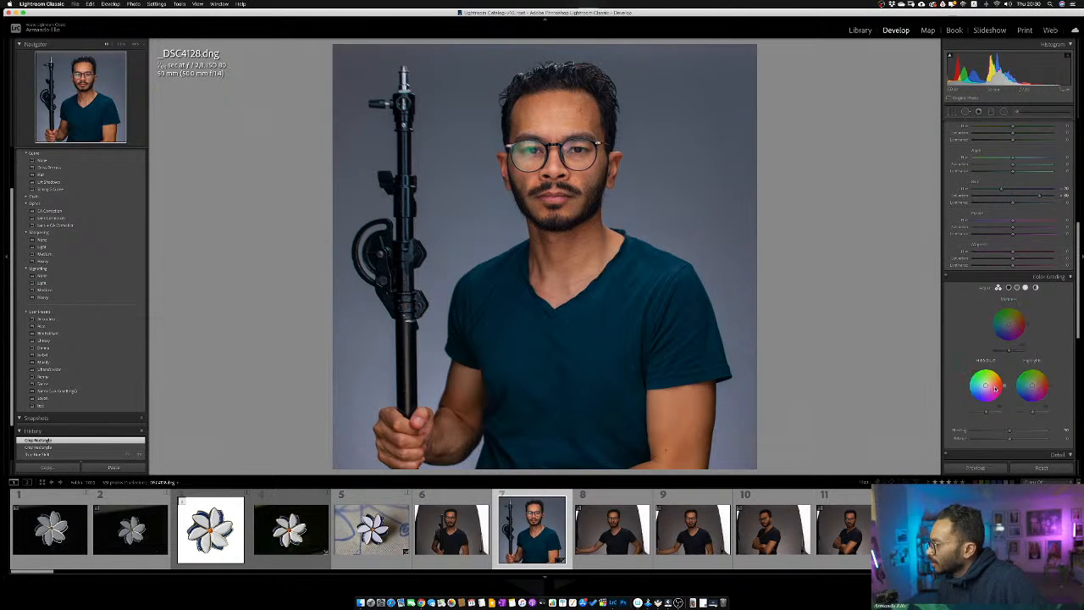
left_click_drag(986, 387, 1035, 381)
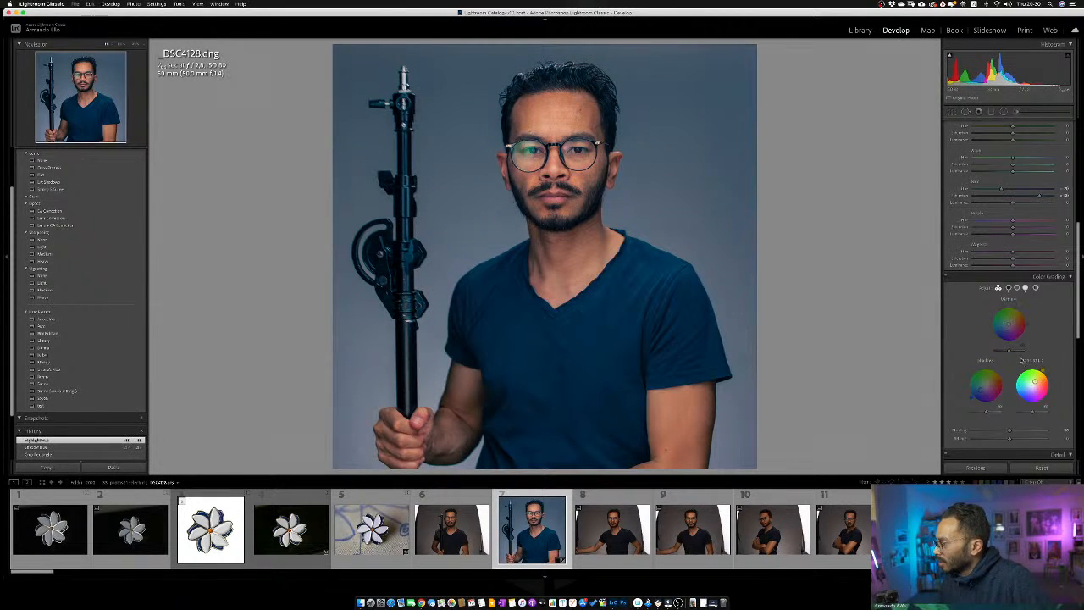
left_click_drag(1010, 324, 1004, 322)
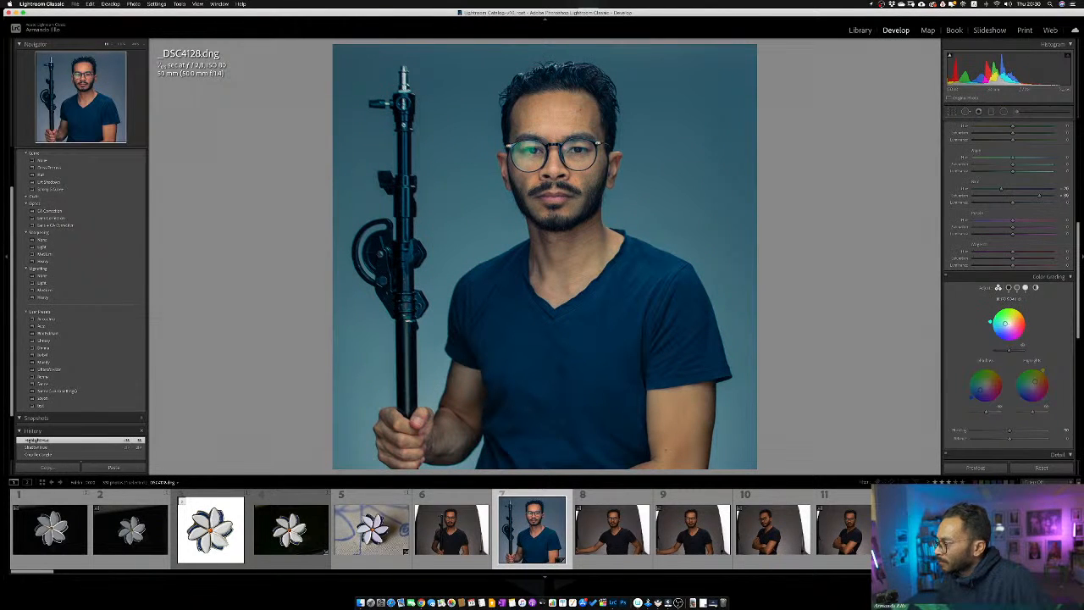
left_click_drag(1005, 323, 1004, 323)
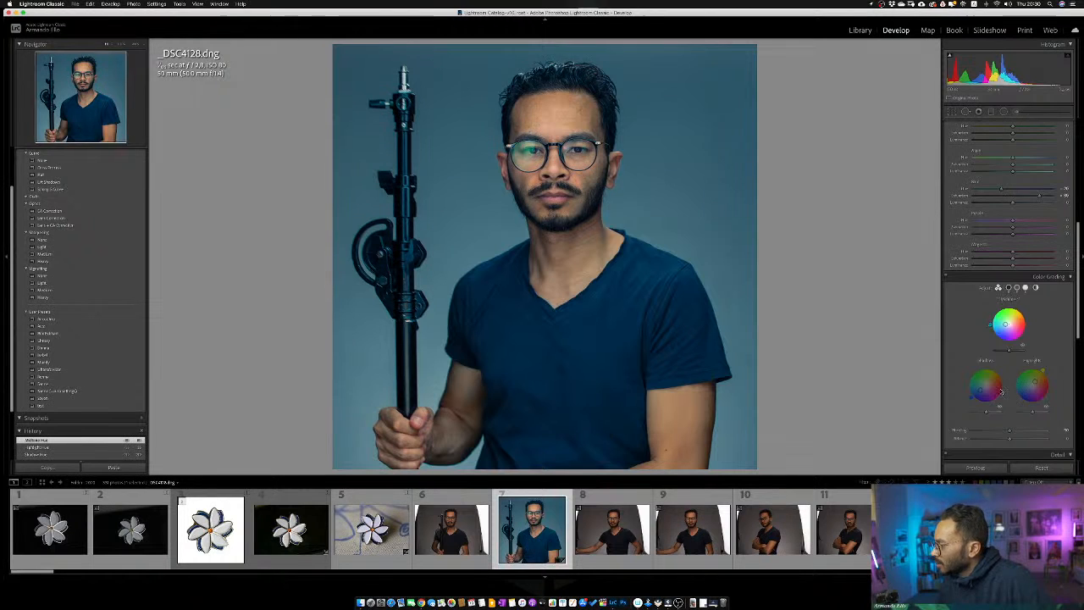
mouse_move(991, 432)
left_mouse_down()
mouse_move(1012, 432)
mouse_move(979, 431)
mouse_move(1017, 439)
mouse_move(993, 440)
mouse_move(1015, 439)
mouse_move(1003, 439)
left_mouse_up()
Set the Sharpening amount to 0, try Luminance noise reduction on the zoomed face, and reset it to its default
scroll(991, 424, "down", 10)
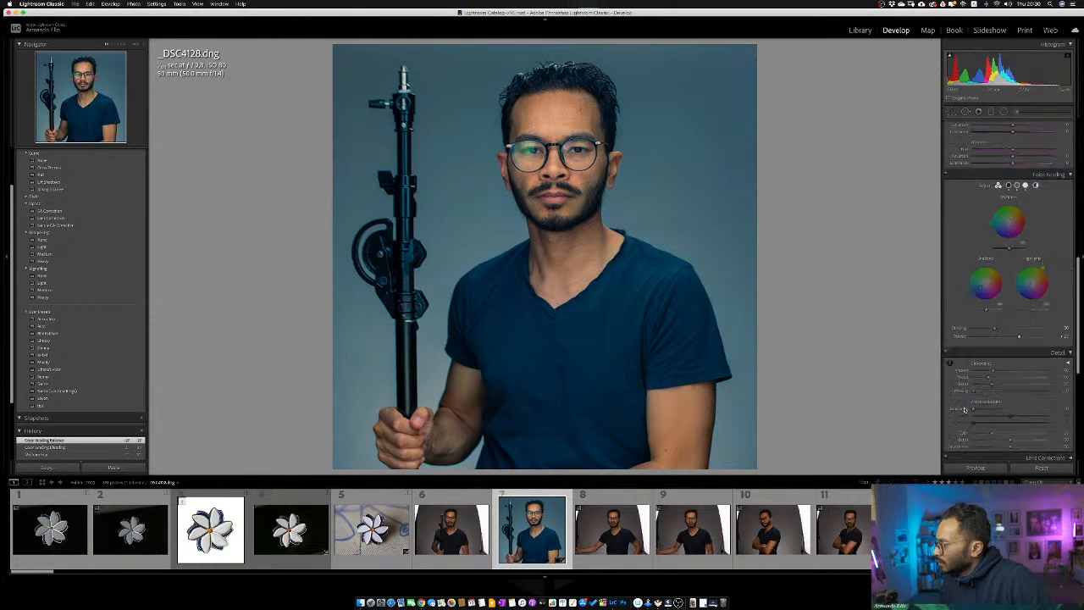
scroll(964, 409, "down", 2)
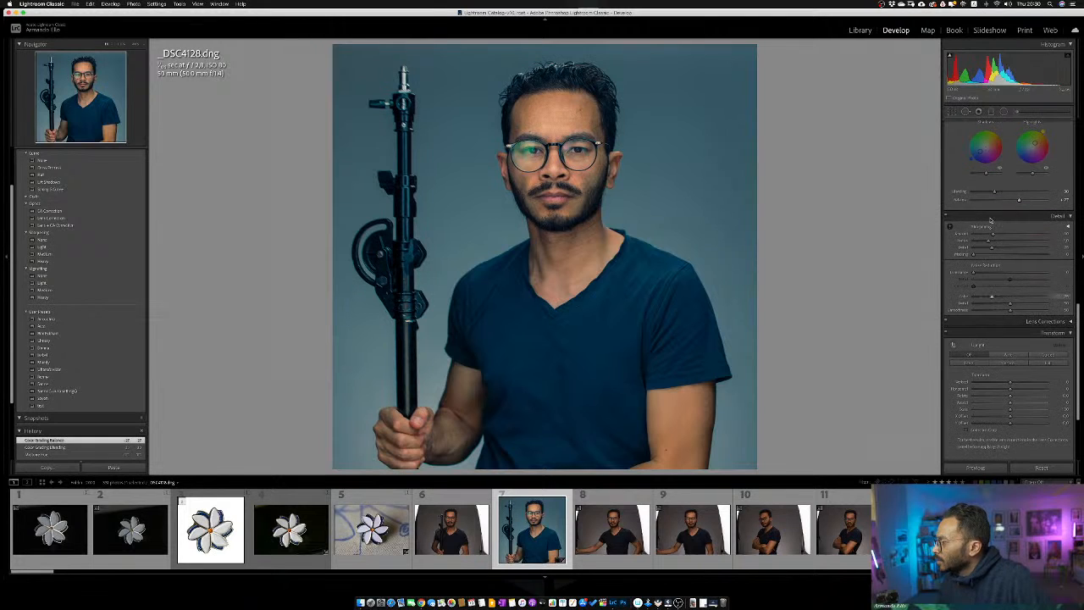
left_click_drag(993, 235, 968, 241)
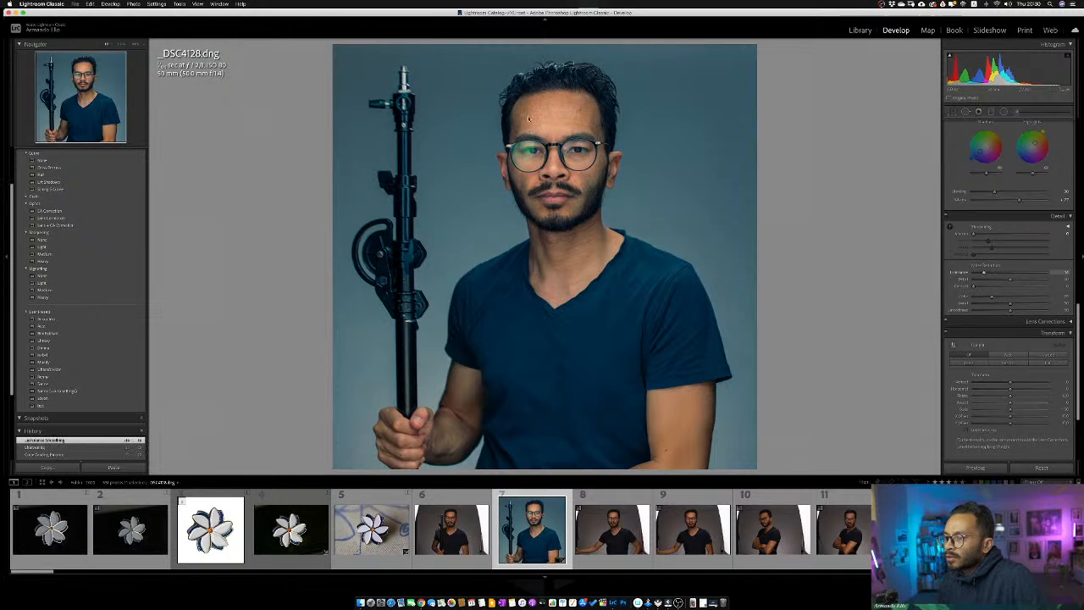
left_click(628, 139)
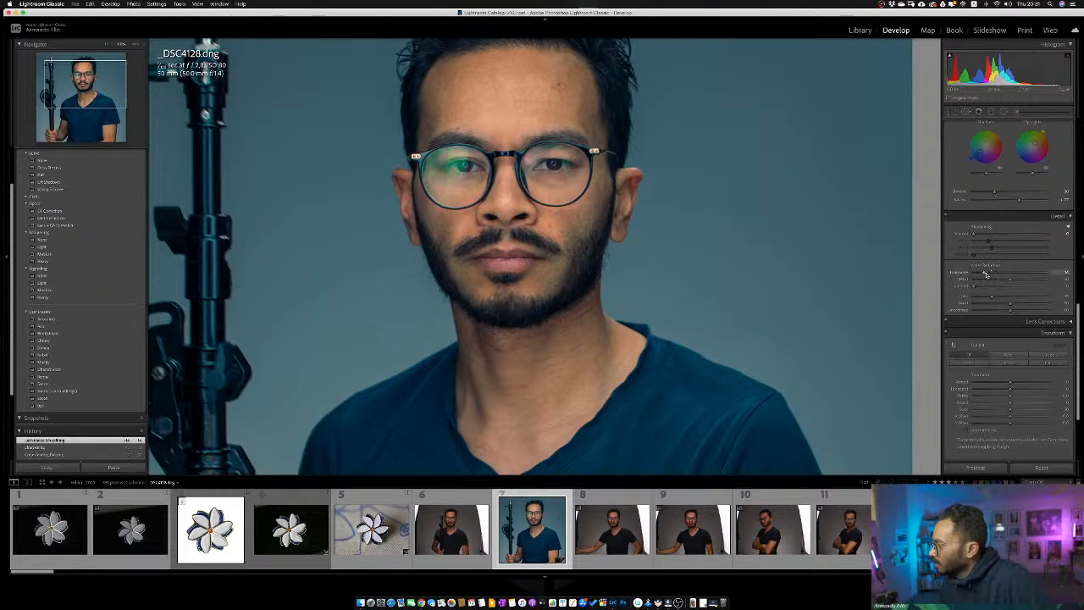
double_click(960, 273)
Darken the edges with a negative post-crop vignette, lower its Midpoint, and add Grain to the full portrait
scroll(963, 314, "down", 3)
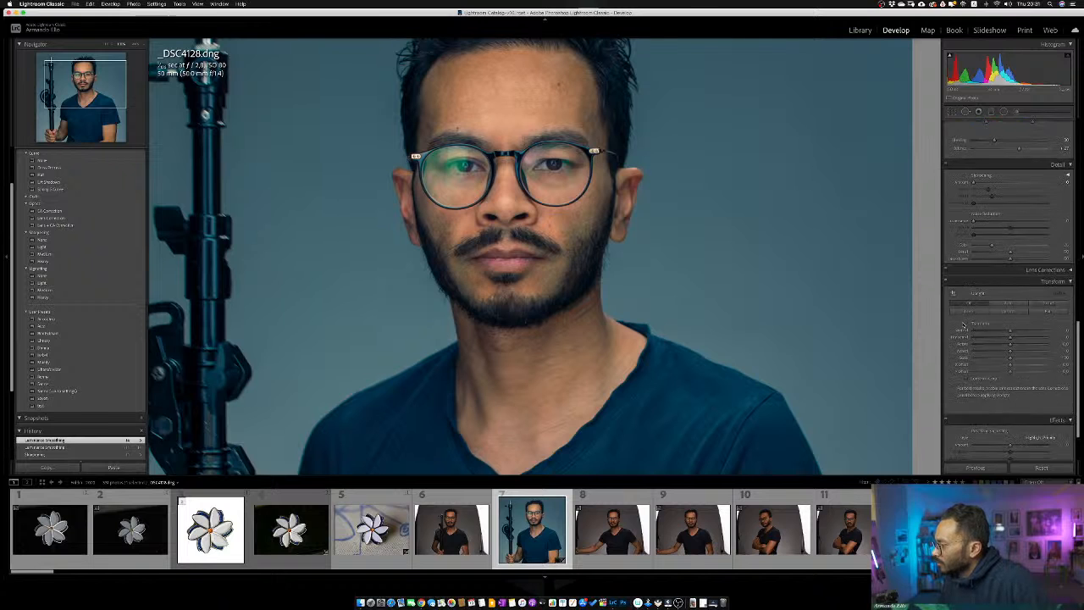
left_click(691, 260)
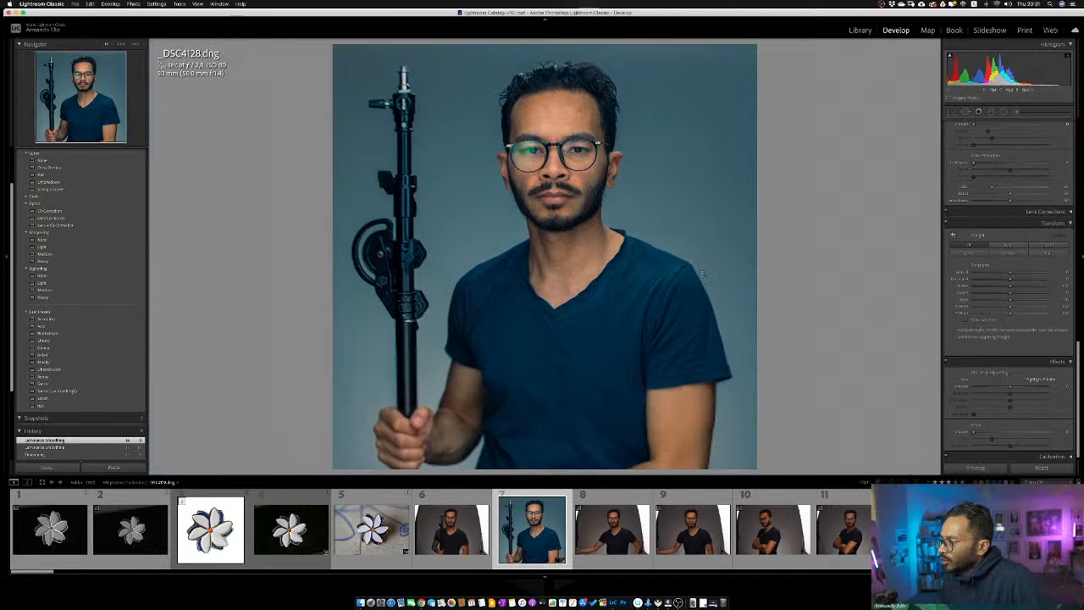
left_click_drag(1011, 388, 999, 427)
scroll(999, 421, "down", 1)
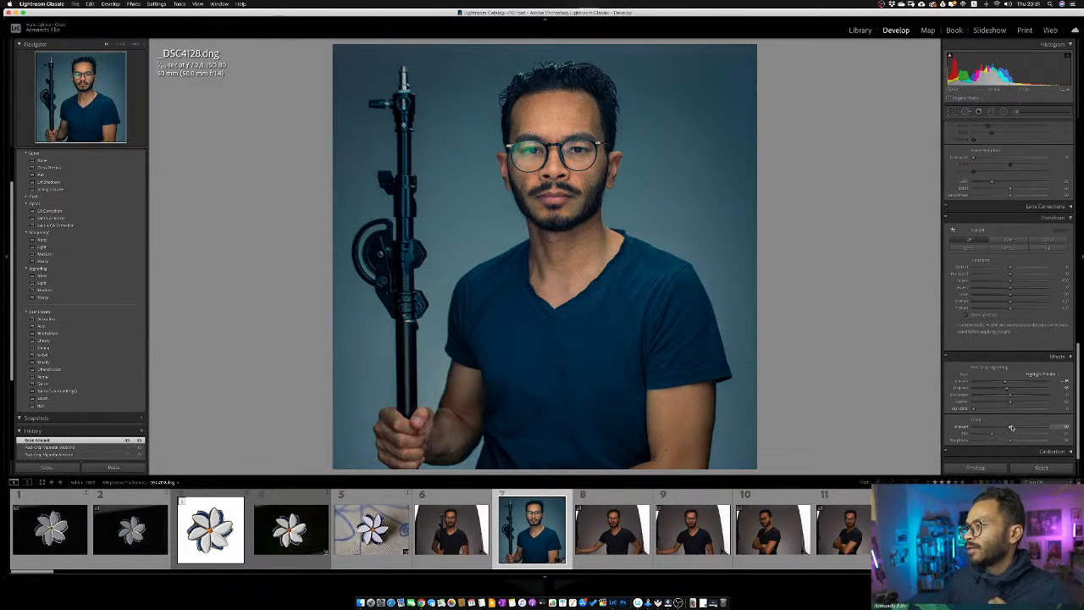
Expand the Tone Curve and pull the black and white end points of the red channel curve slightly inward
scroll(1021, 254, "up", 10)
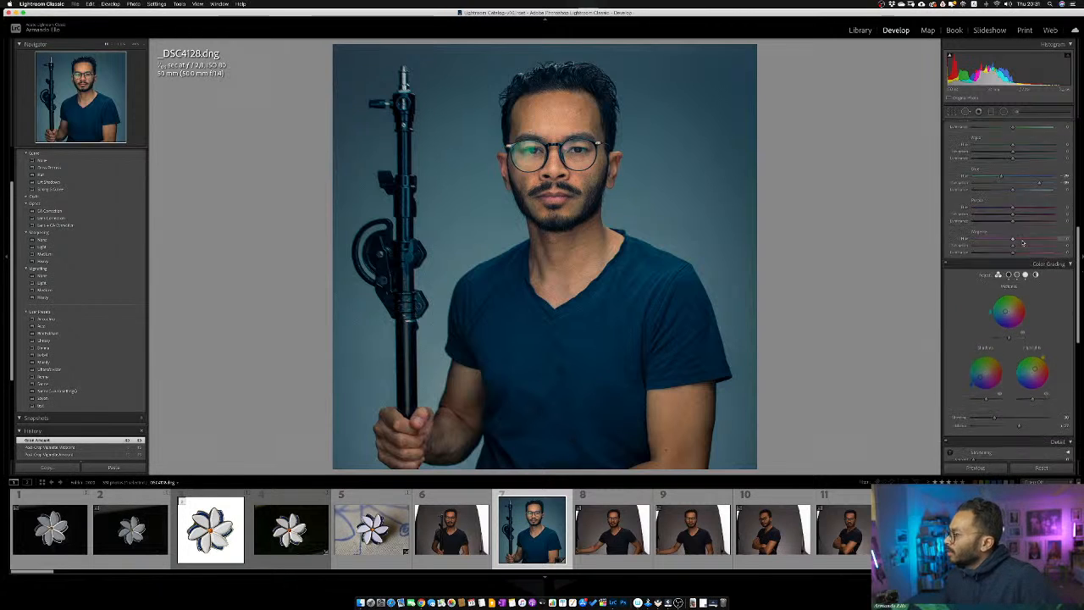
scroll(1022, 243, "up", 10)
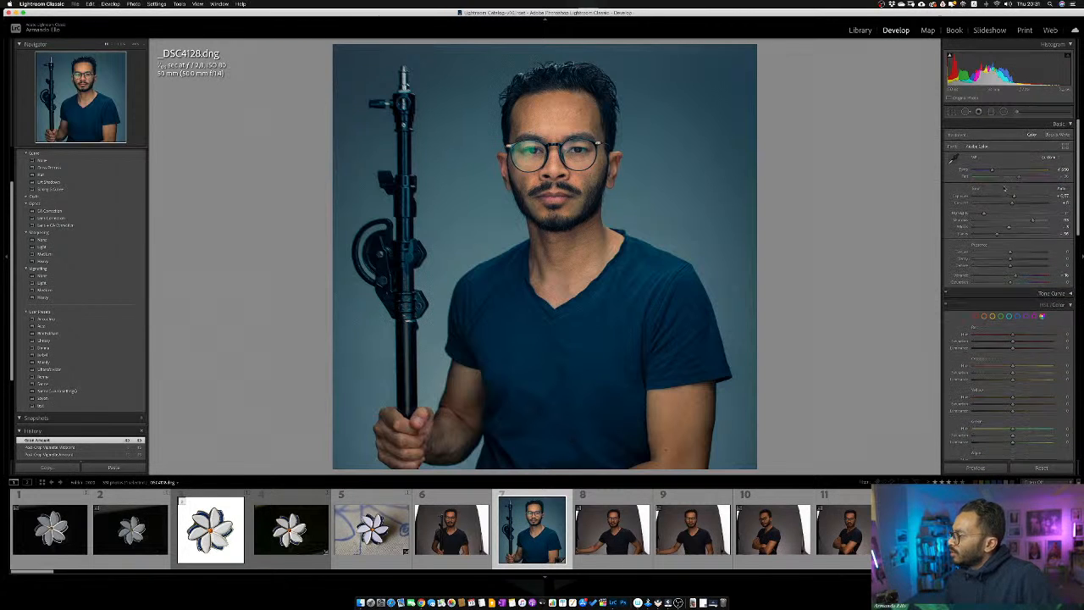
left_click(1071, 294)
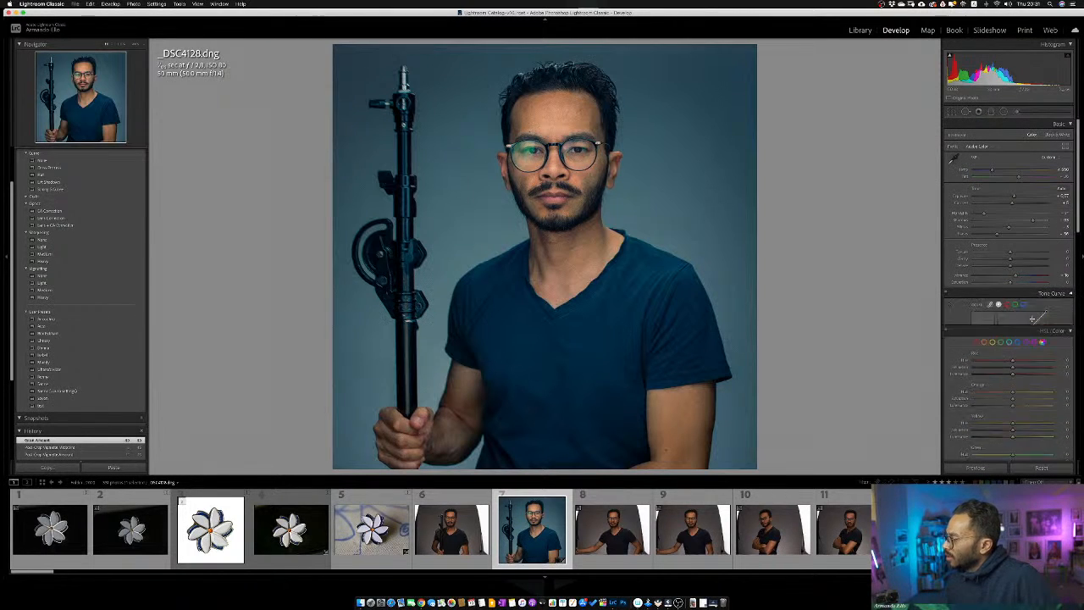
mouse_move(972, 387)
left_mouse_down()
mouse_move(992, 370)
mouse_move(972, 387)
left_mouse_up()
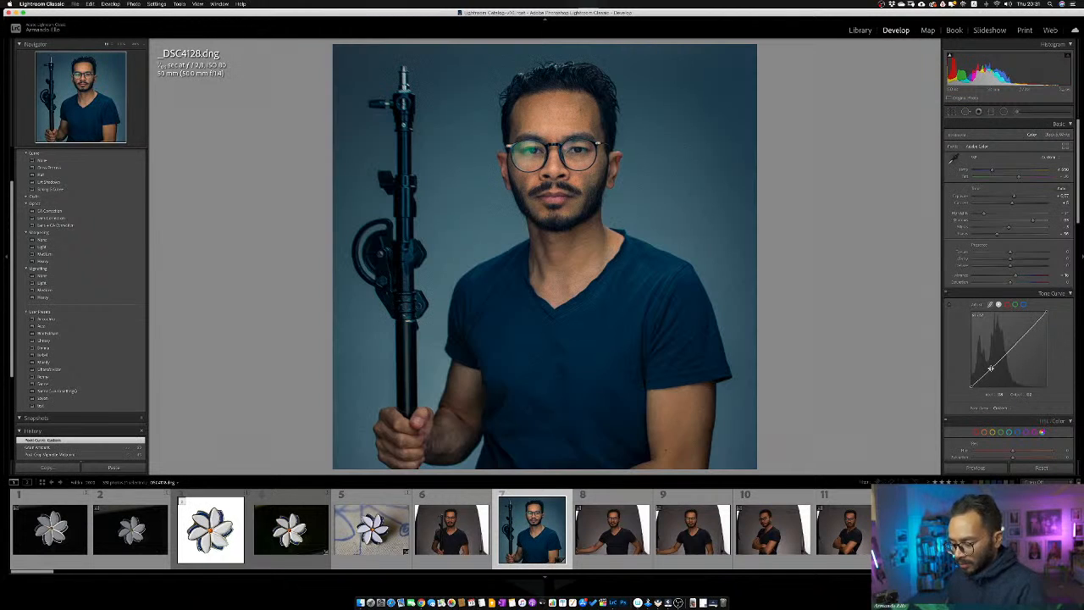
key("super+z")
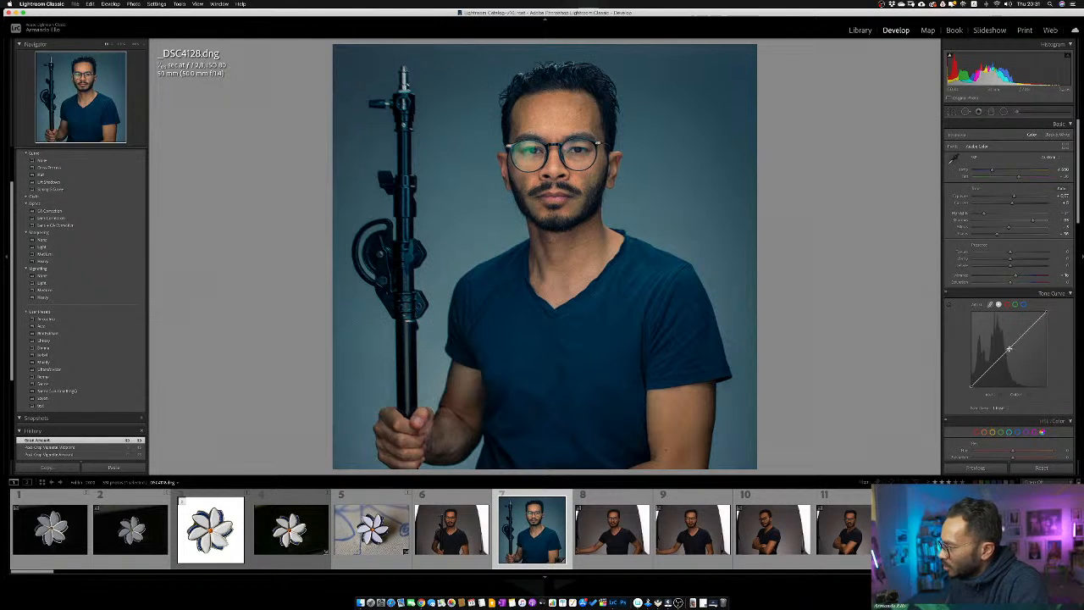
left_click(1007, 304)
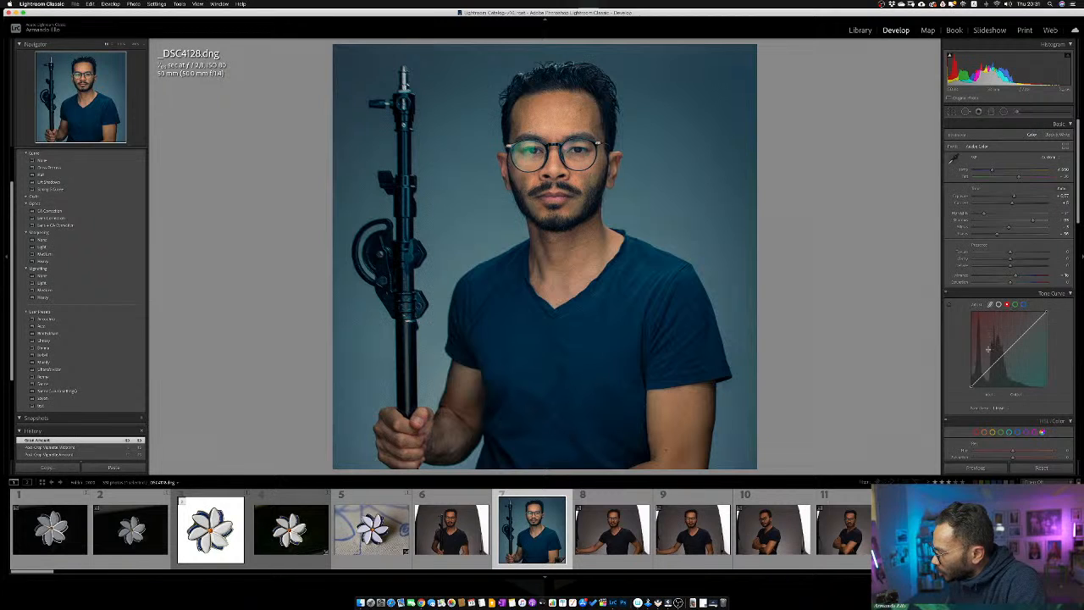
left_click_drag(972, 385, 974, 386)
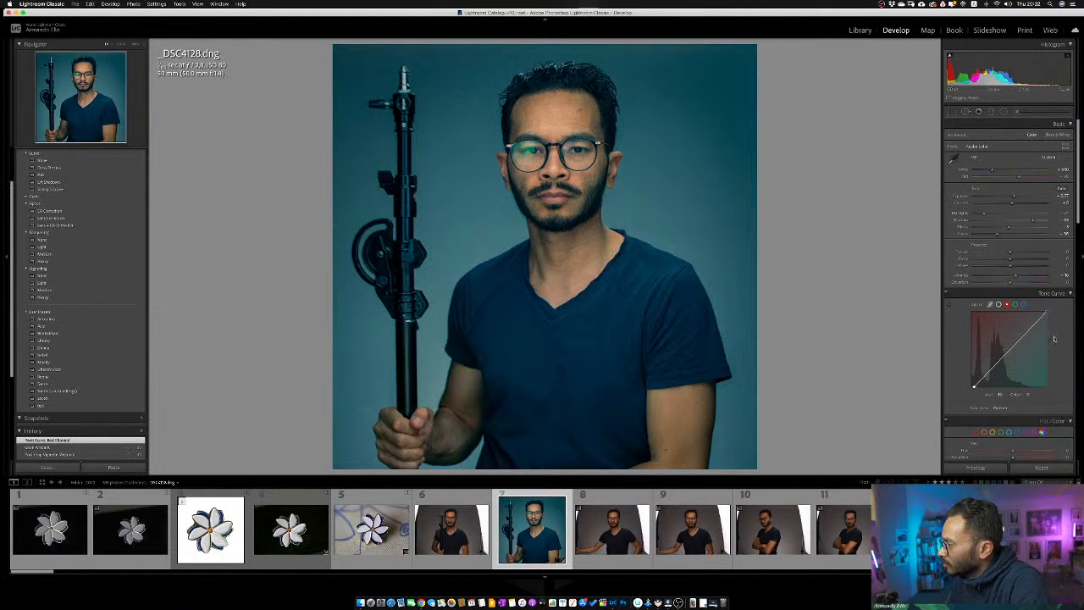
left_click_drag(1046, 312, 1043, 312)
Shape the blue channel curve by raising its midtones, lowering the white end point slightly and lifting the black end point
left_click(1015, 304)
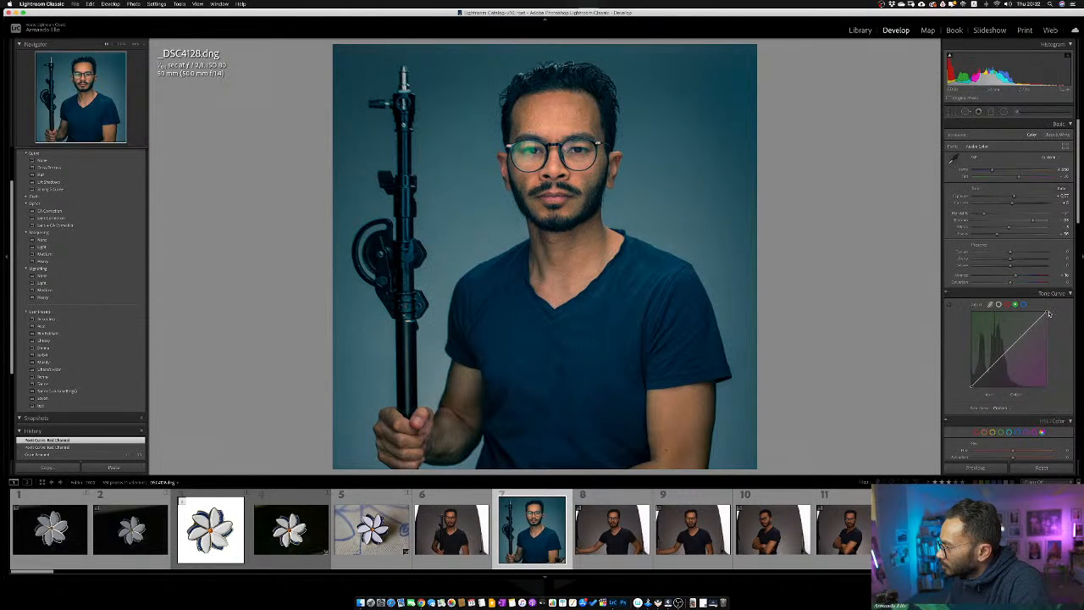
left_click_drag(1047, 315, 1046, 311)
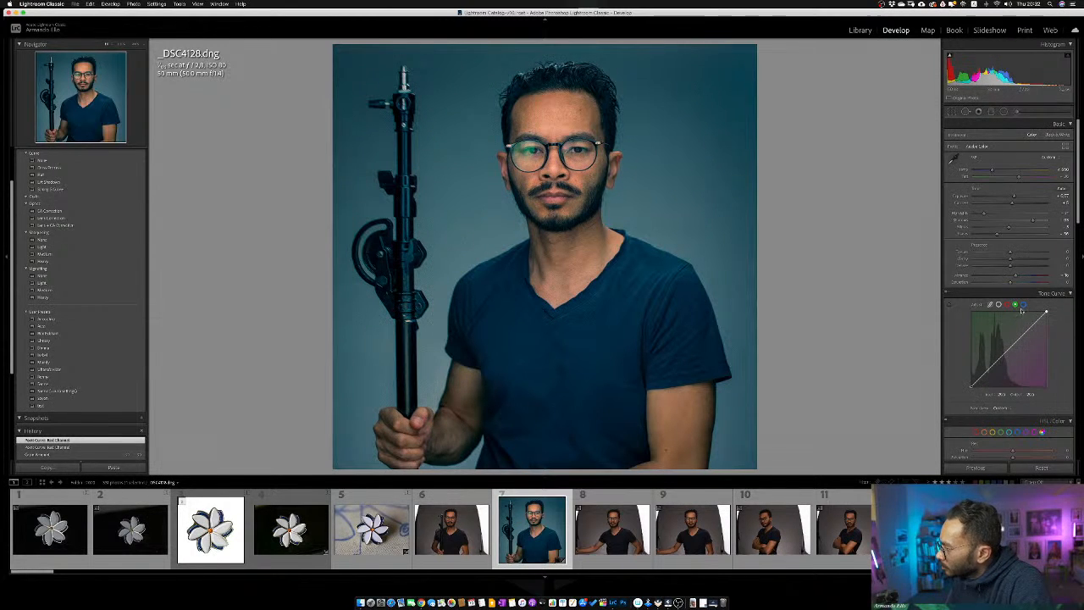
left_click(1023, 304)
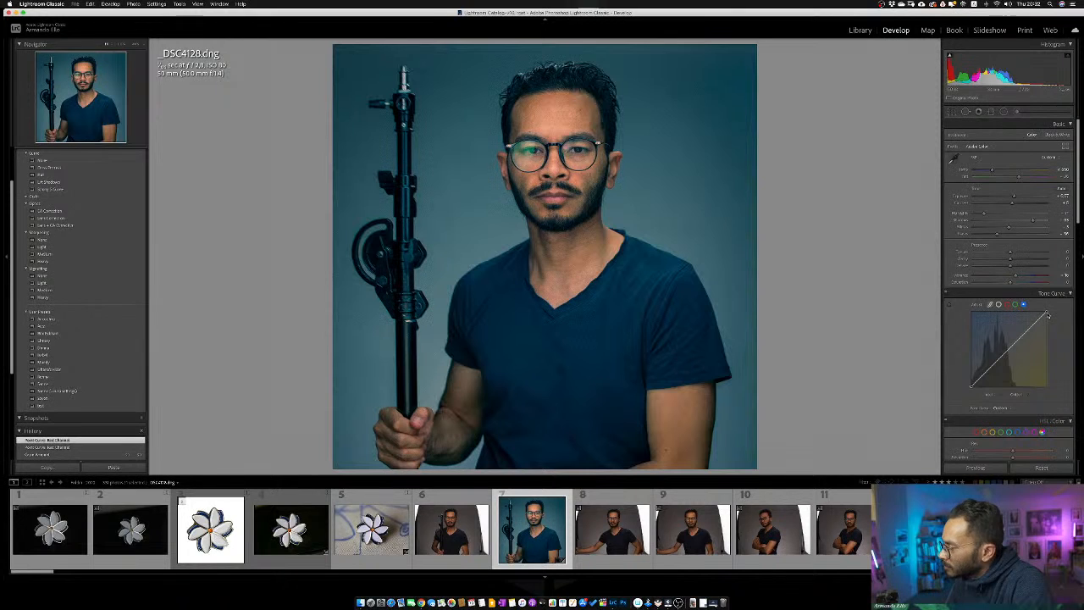
left_click_drag(1044, 313, 1048, 319)
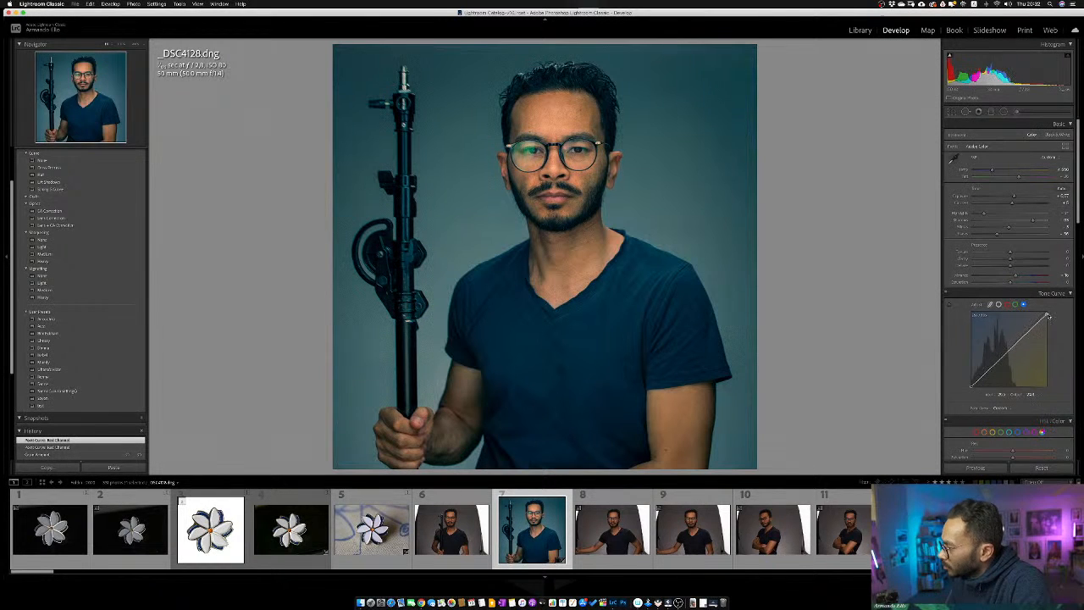
key("super+z")
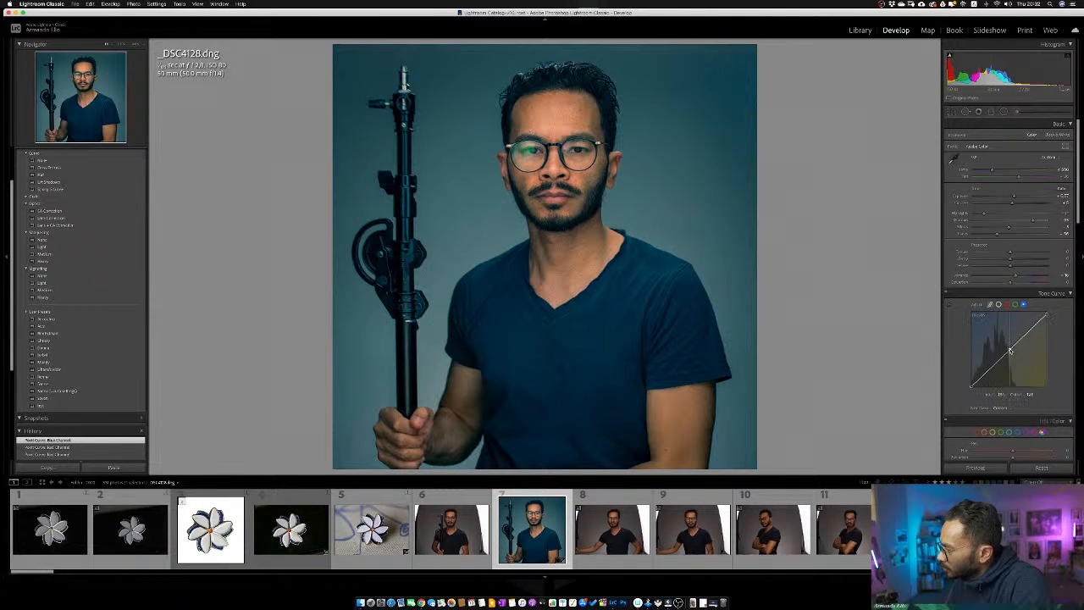
left_click_drag(1010, 347, 1010, 345)
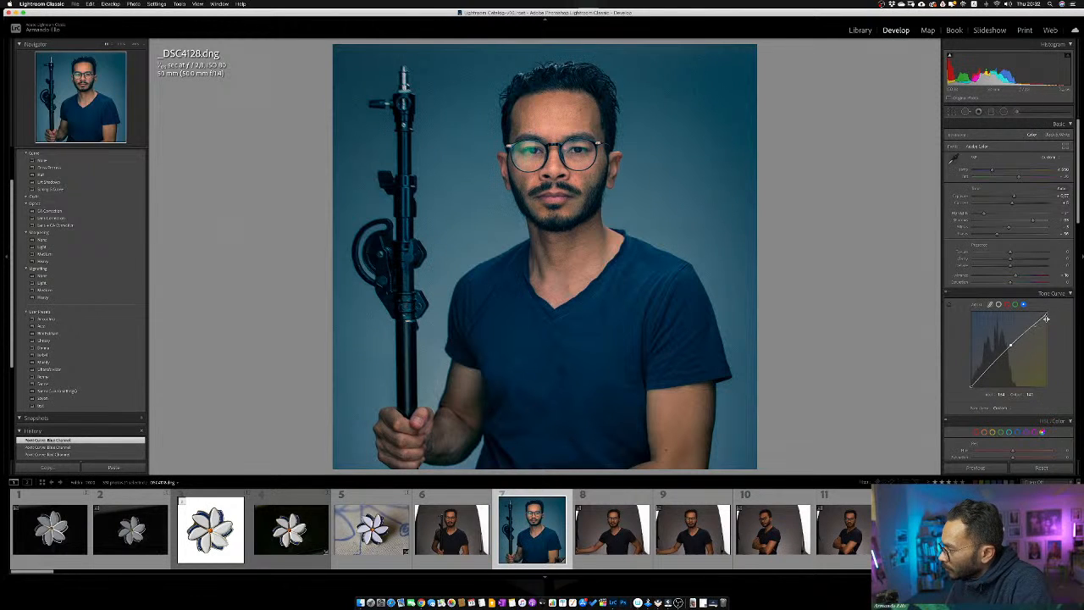
left_click_drag(1046, 319, 1046, 317)
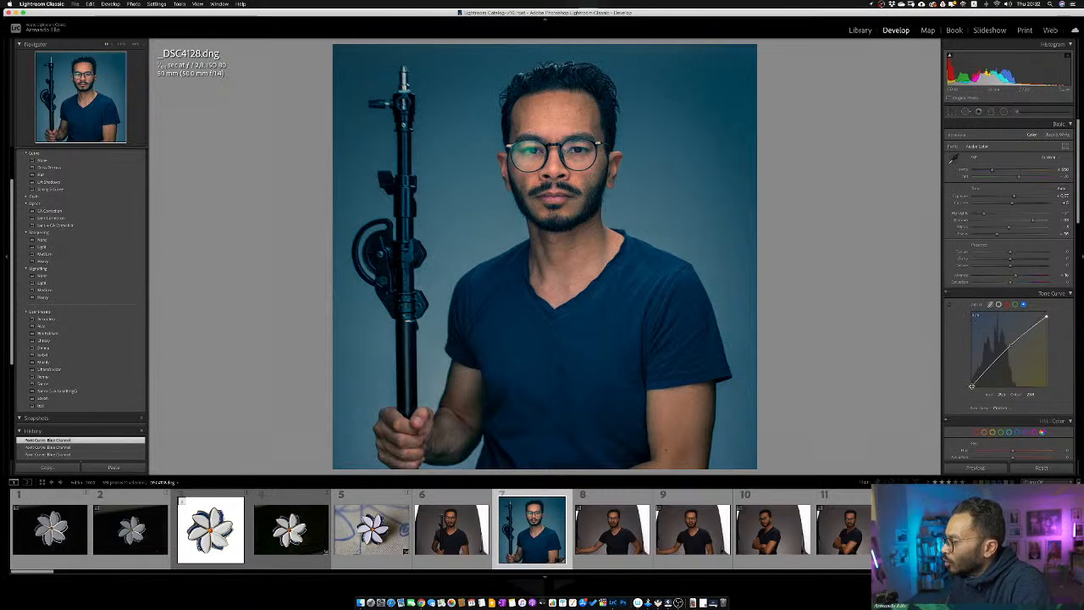
left_click_drag(972, 386, 971, 377)
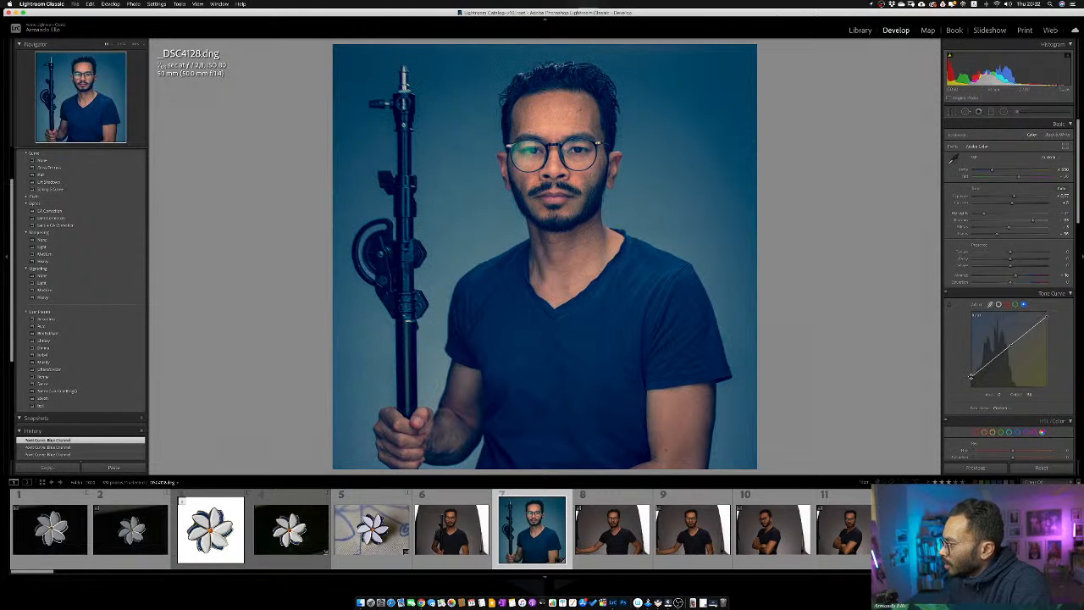
Lift the black end point of the red channel curve and return its white end point to the corner
left_click(1006, 305)
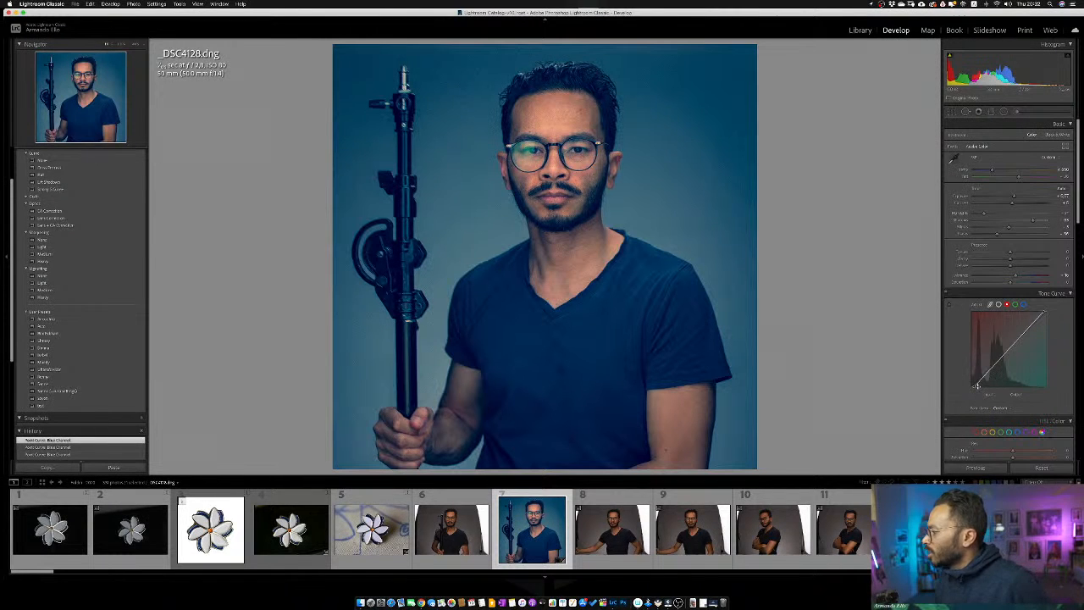
left_click_drag(970, 388, 970, 381)
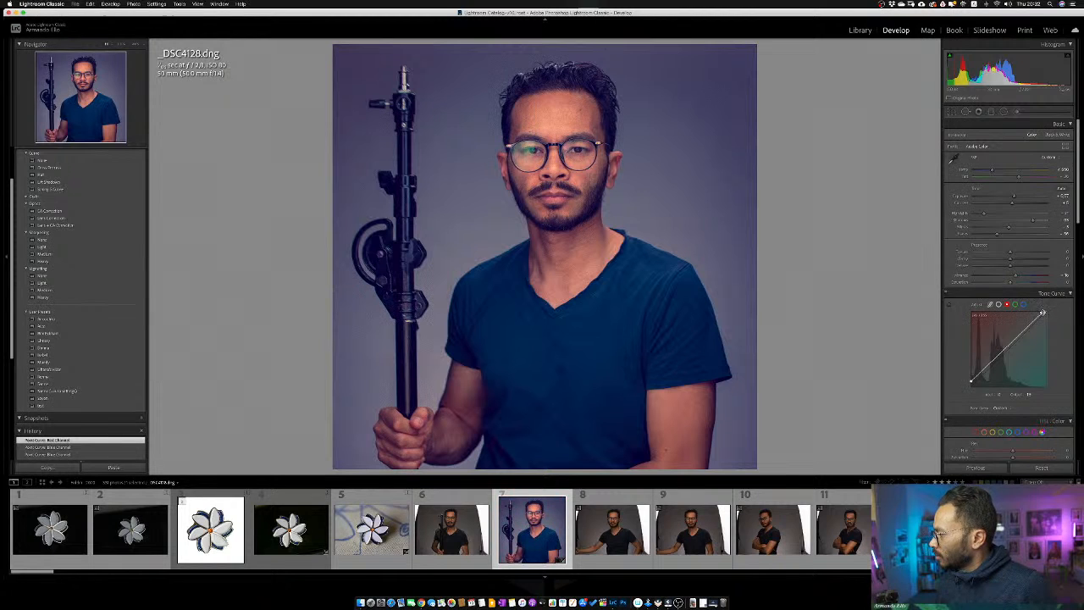
left_click_drag(1045, 311, 1045, 312)
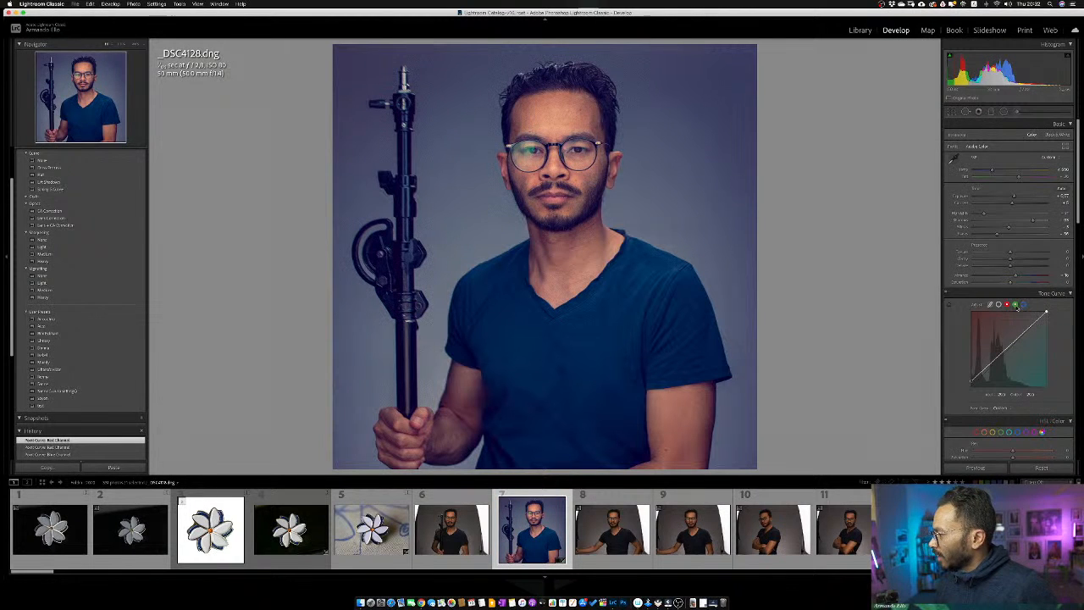
Refine the blue channel curve with a lower white end point and slightly lowered midtones, trying and undoing a warmer temperature in between
left_click(1024, 305)
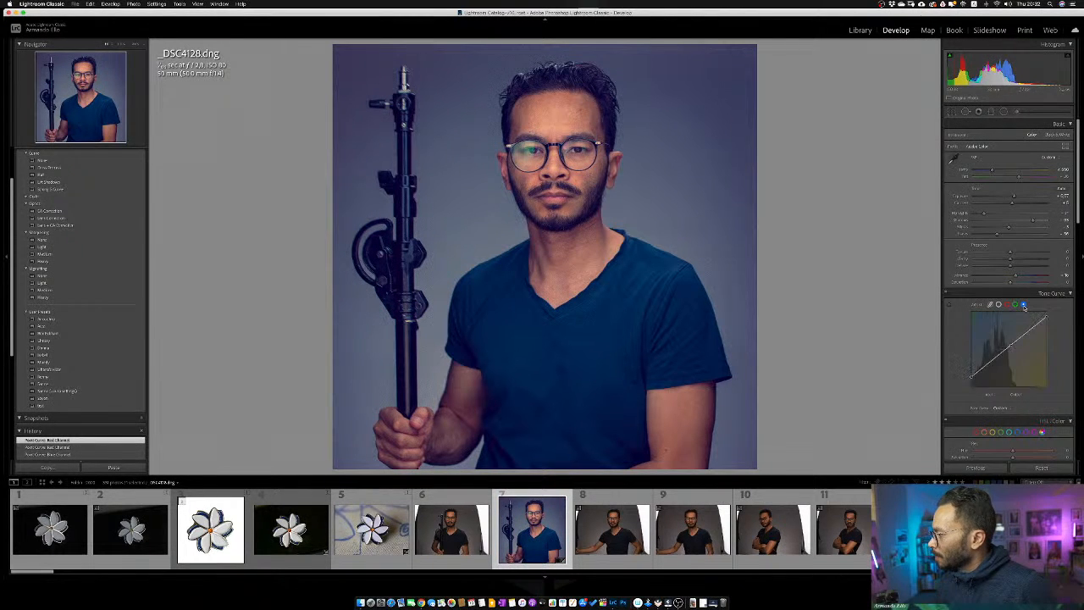
left_click_drag(1046, 313, 1048, 313)
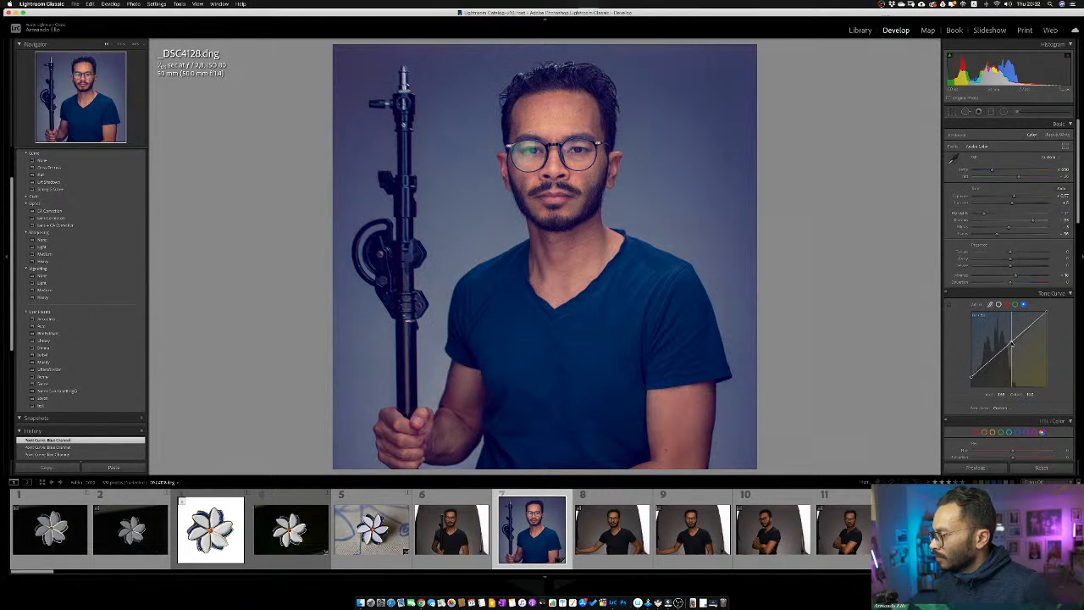
left_click_drag(1012, 343, 1012, 338)
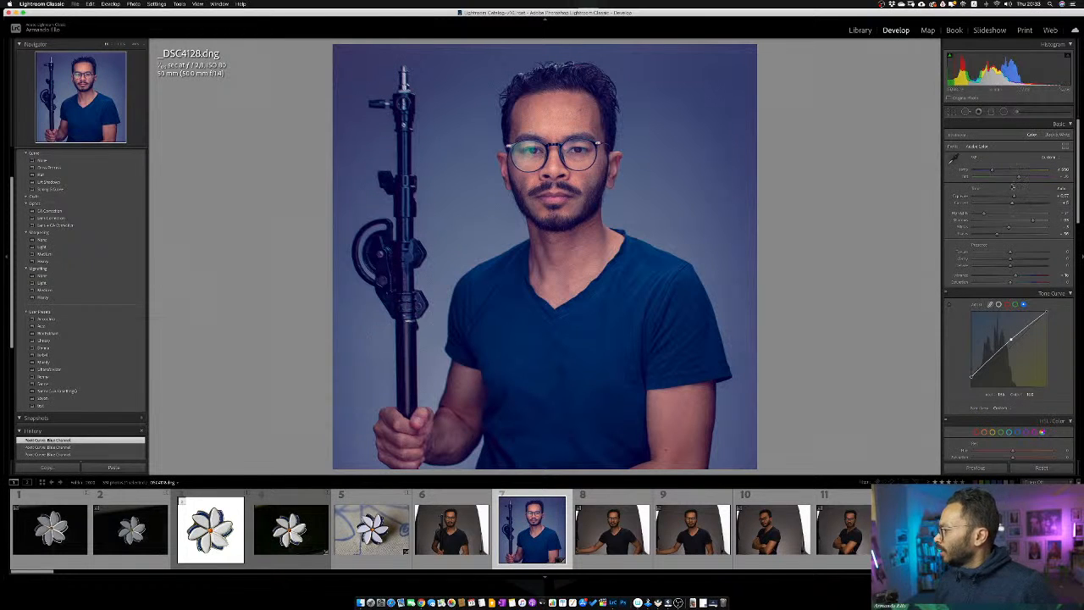
left_click_drag(992, 171, 997, 171)
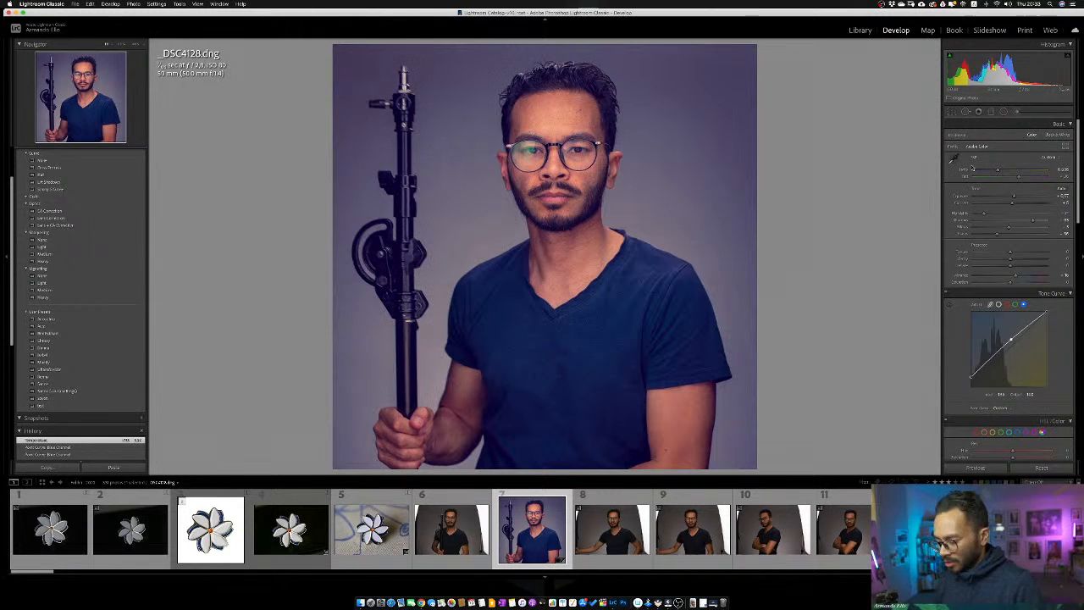
key("super+z")
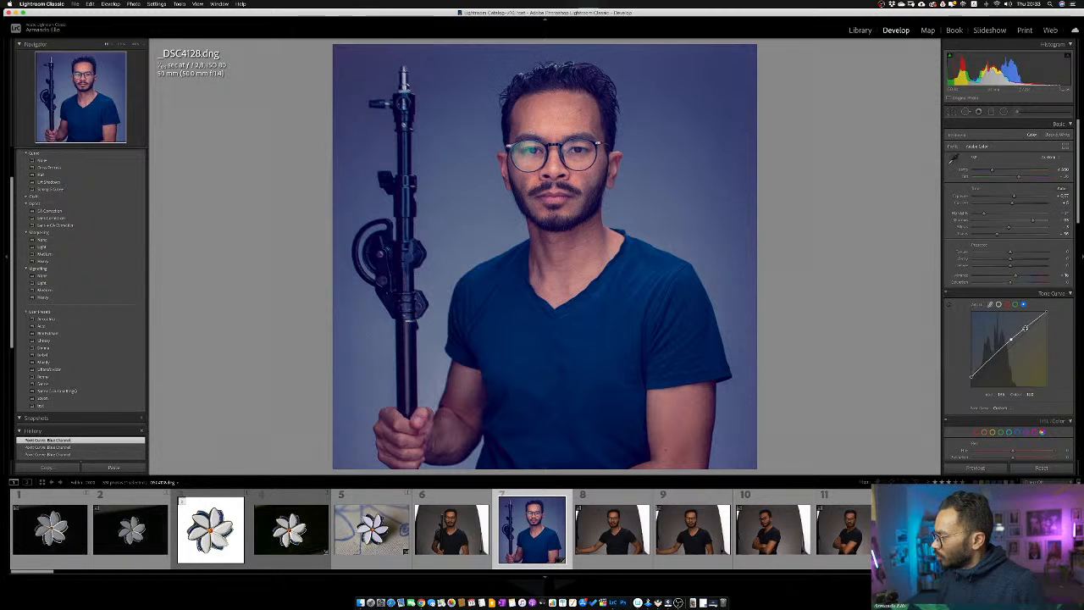
left_click_drag(1046, 311, 1047, 318)
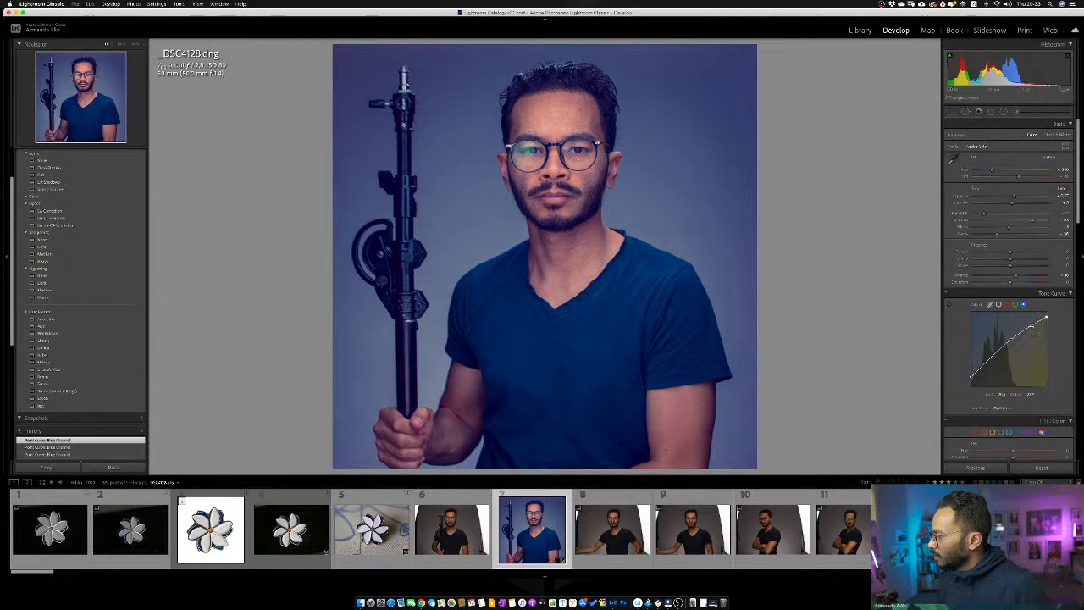
left_click_drag(1012, 343, 1012, 346)
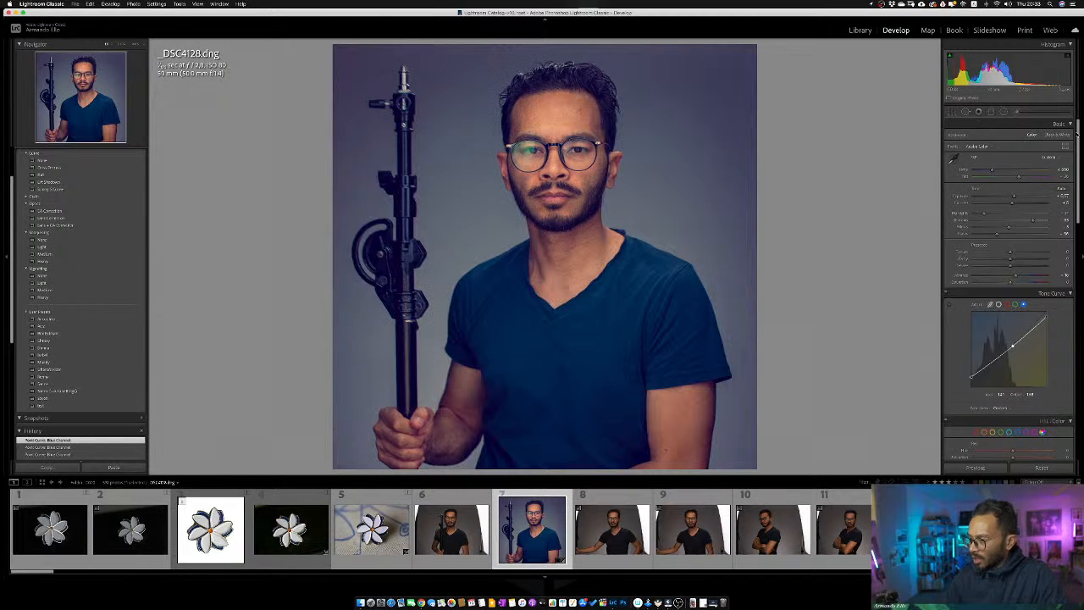
Compare the edited portrait with its unedited version several times
key("backslash")
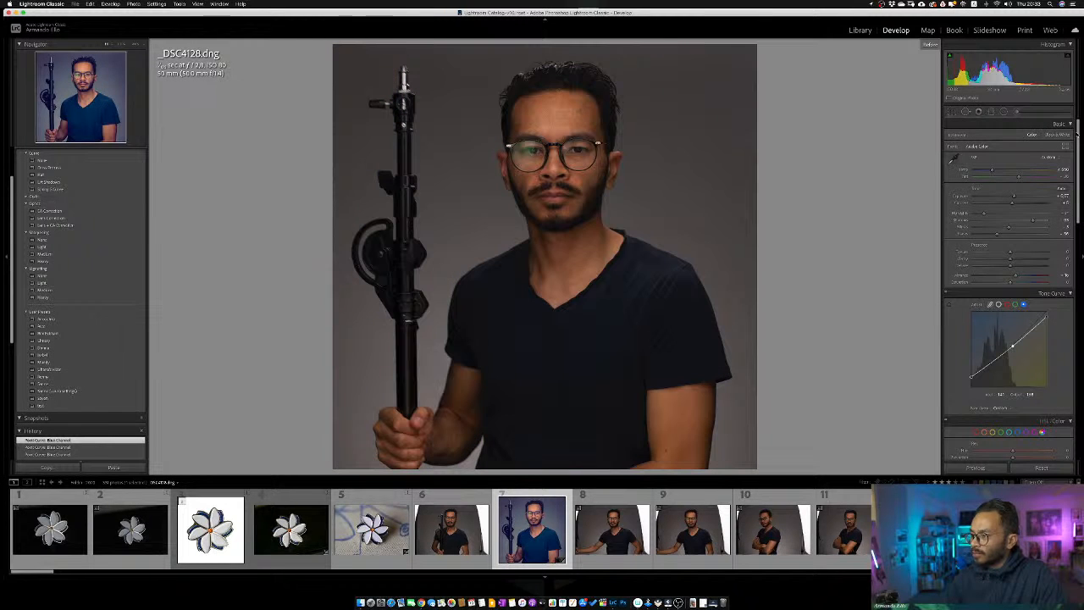
key("backslash")
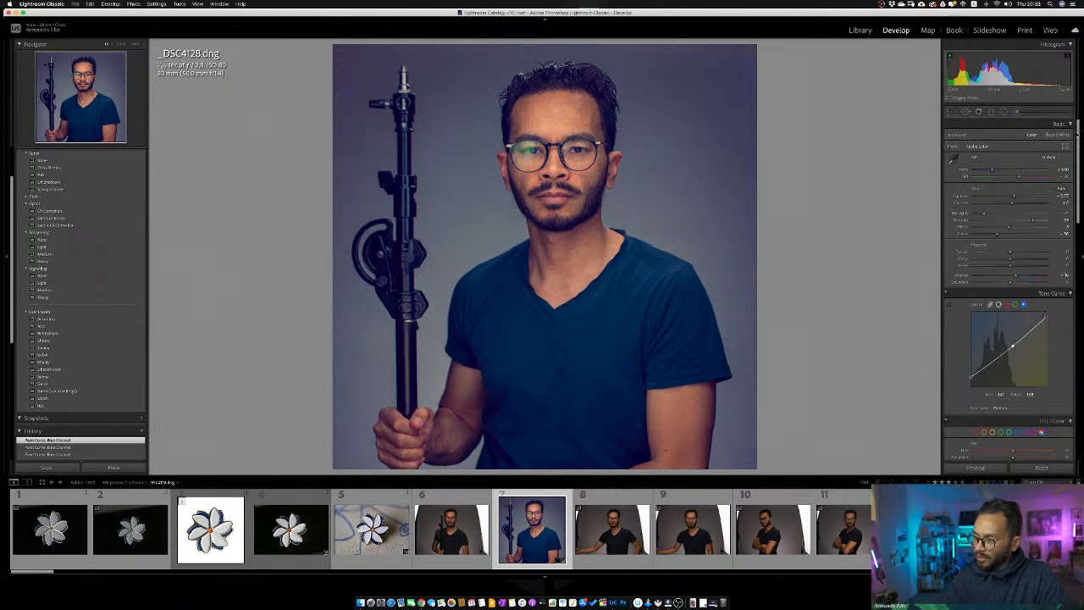
key("backslash")
key("backslash")
key("backslash")
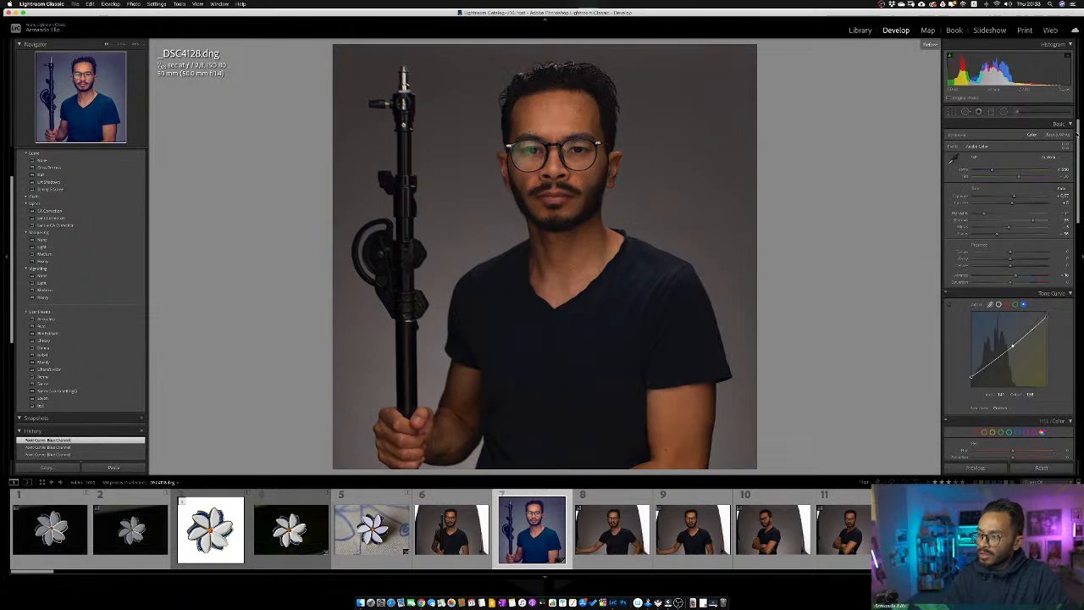
key("backslash")
key("backslash")
key("backslash")
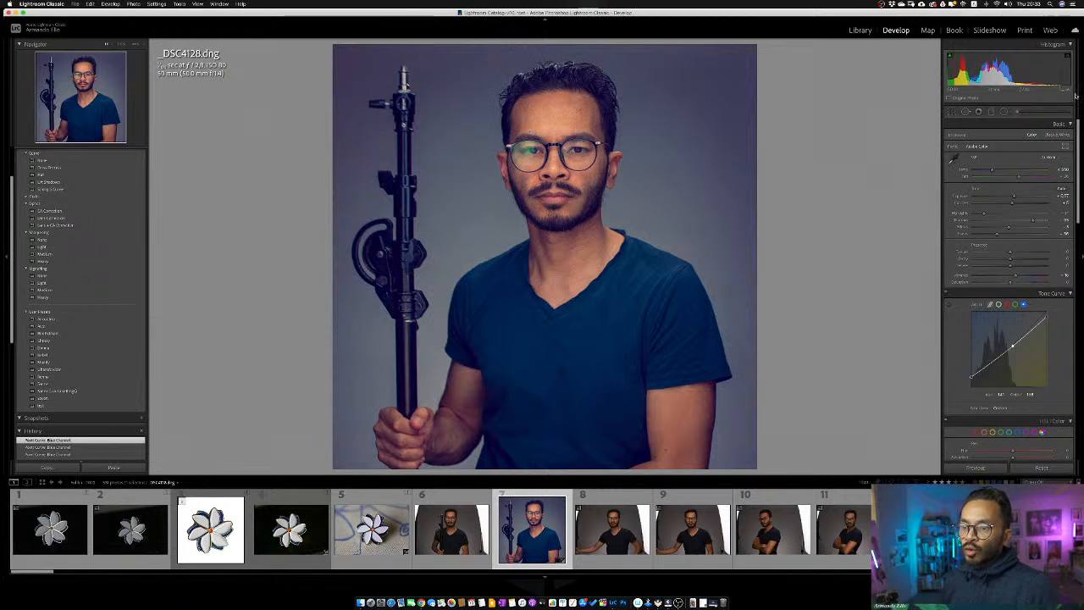
Start a new develop preset from the portrait's settings in the User Presets group and enter a name for it
scroll(84, 254, "up", 5)
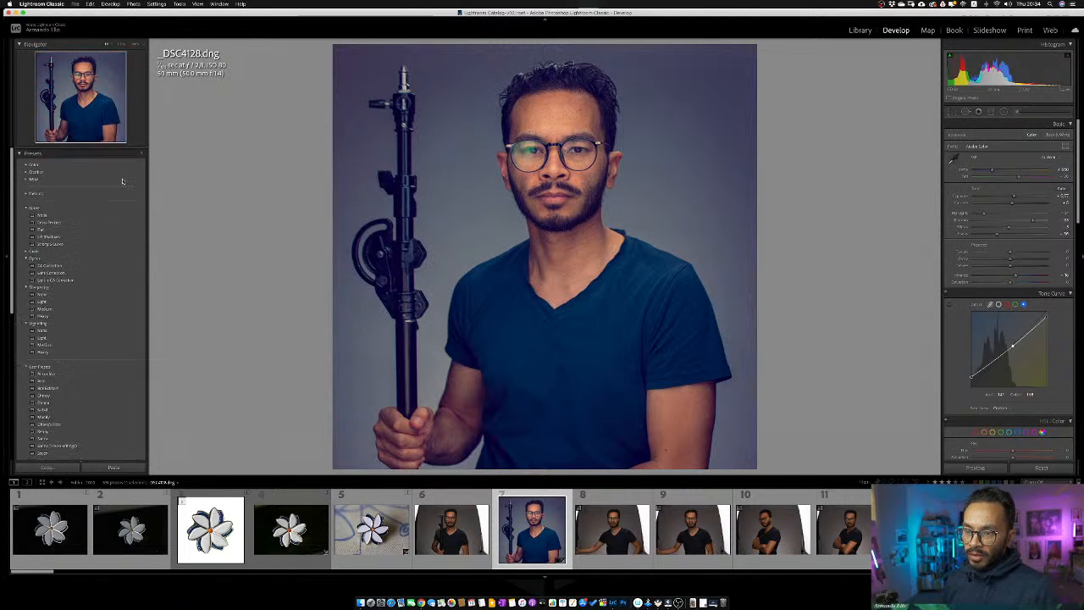
left_click(141, 153)
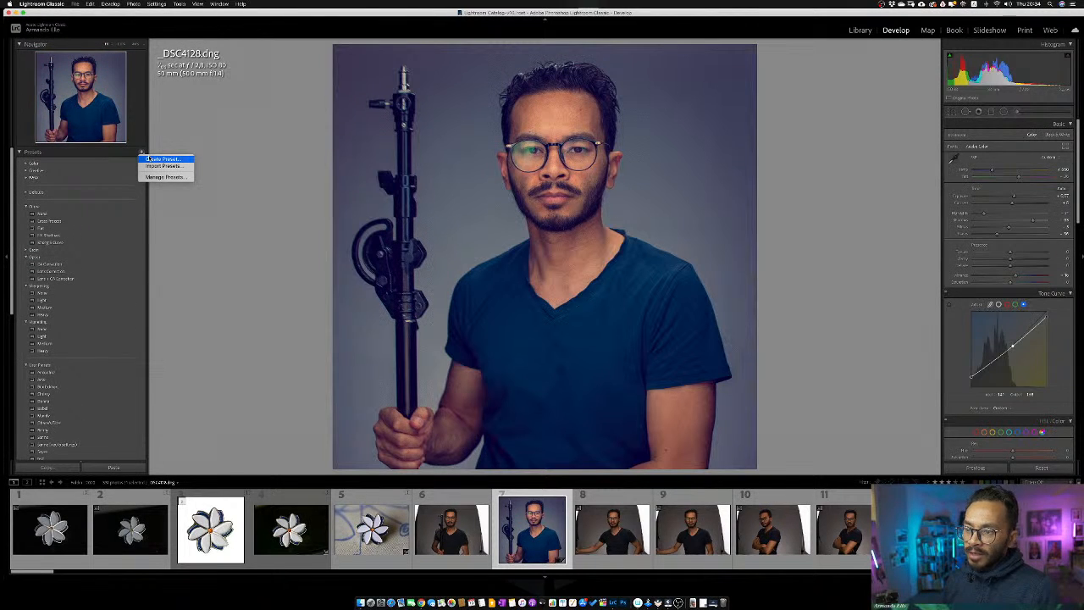
left_click(151, 158)
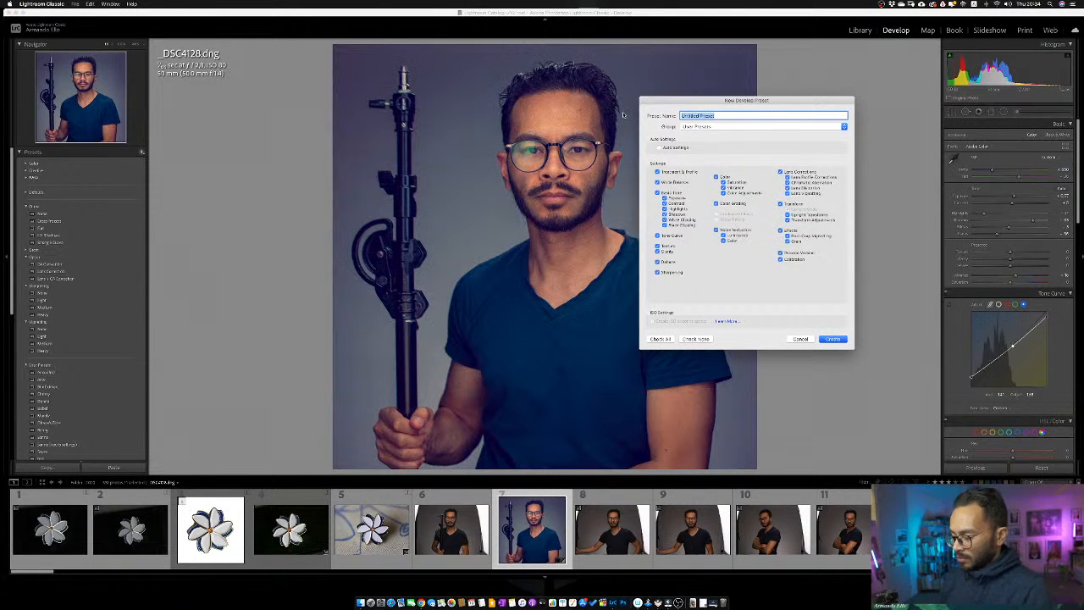
type("O")
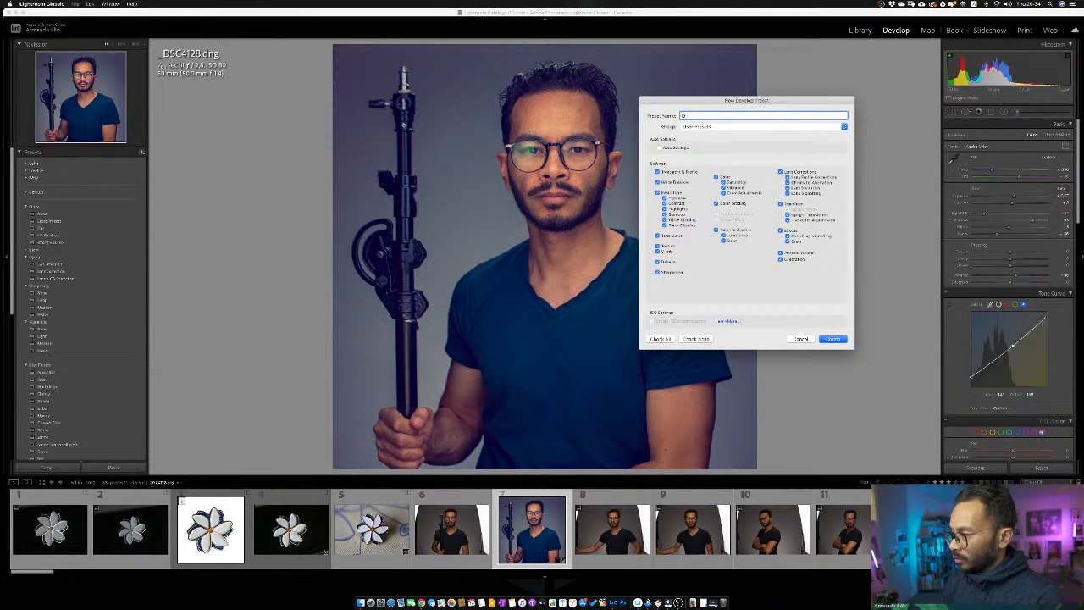
type("utdoor Blue")
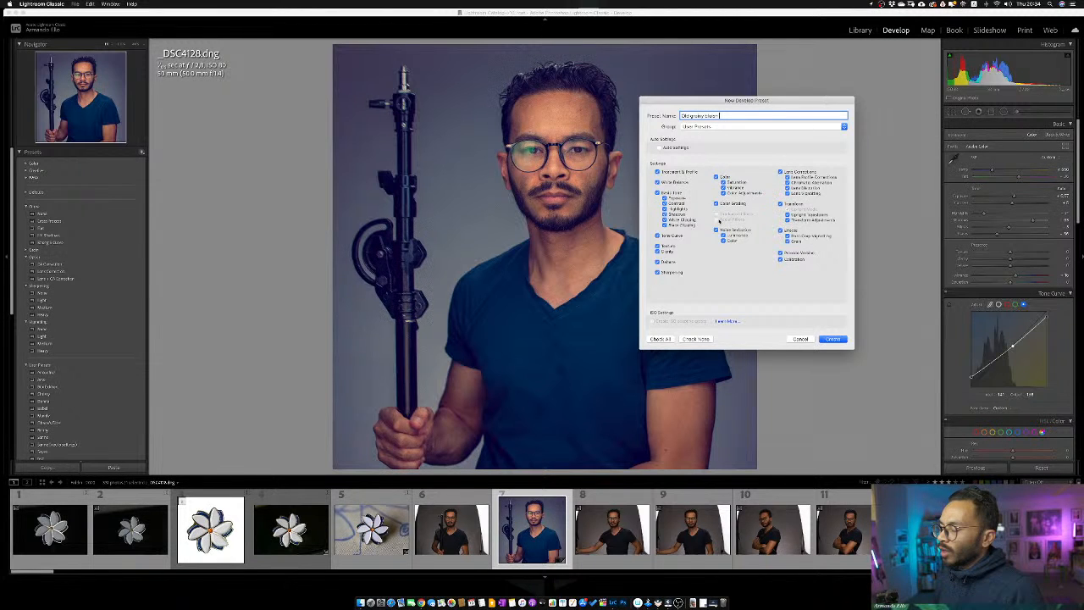
Exclude Basic Tone, Transform, Calibration, Texture, Clarity, Dehaze and Sharpening from the new preset's settings
left_click(657, 194)
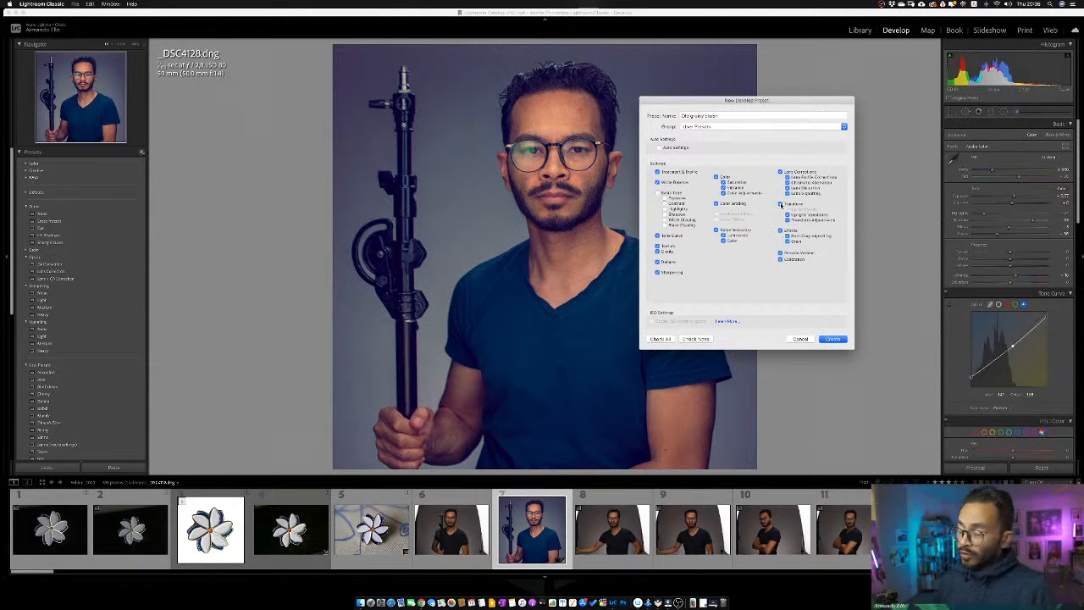
left_click(780, 204)
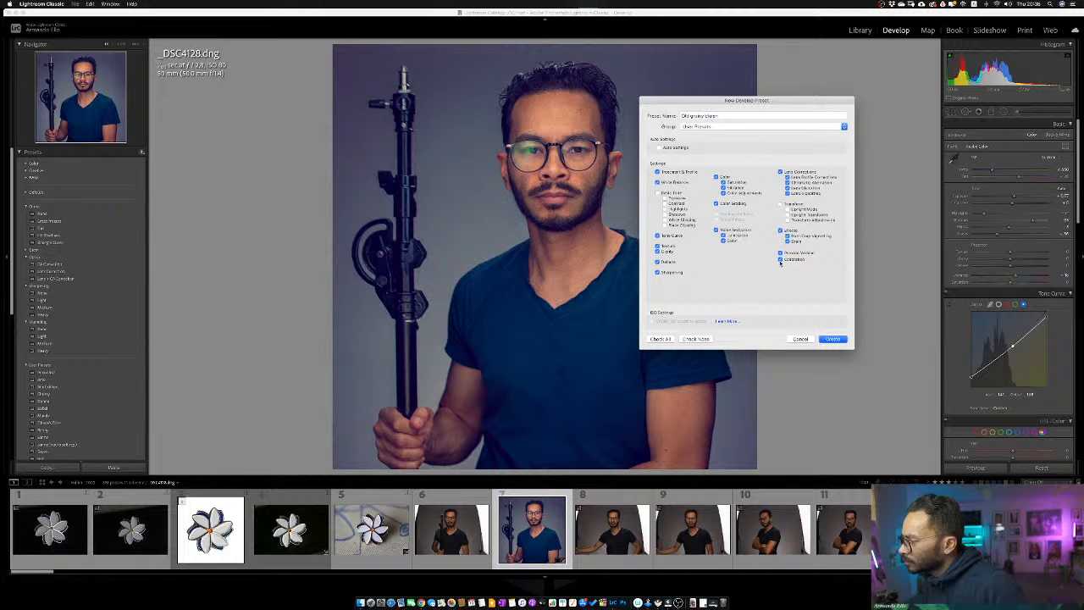
left_click(780, 259)
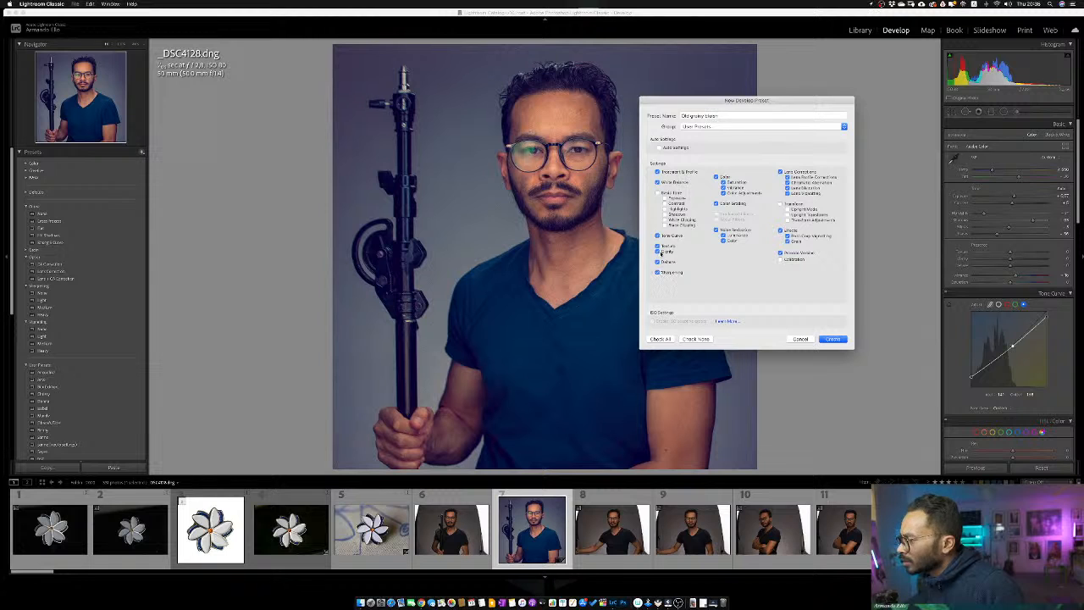
left_click(657, 252)
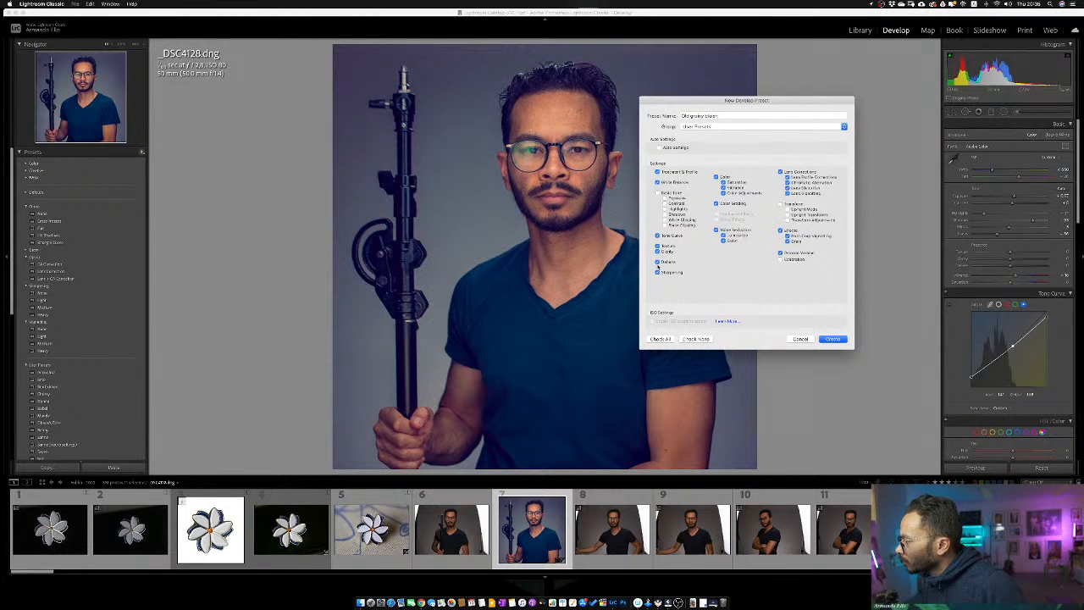
left_click(657, 263)
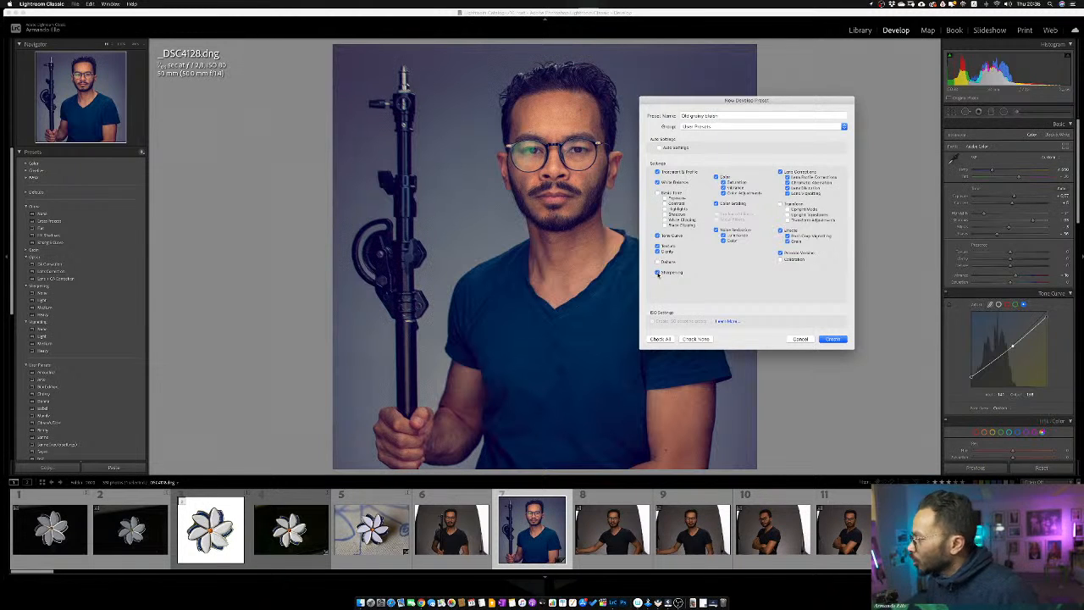
left_click(657, 272)
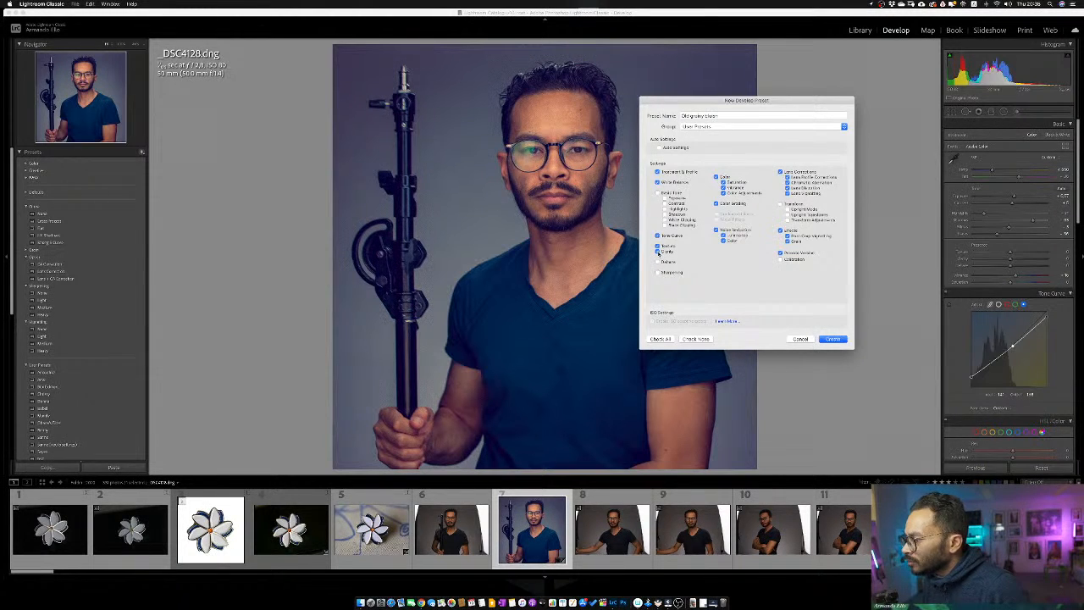
left_click(658, 252)
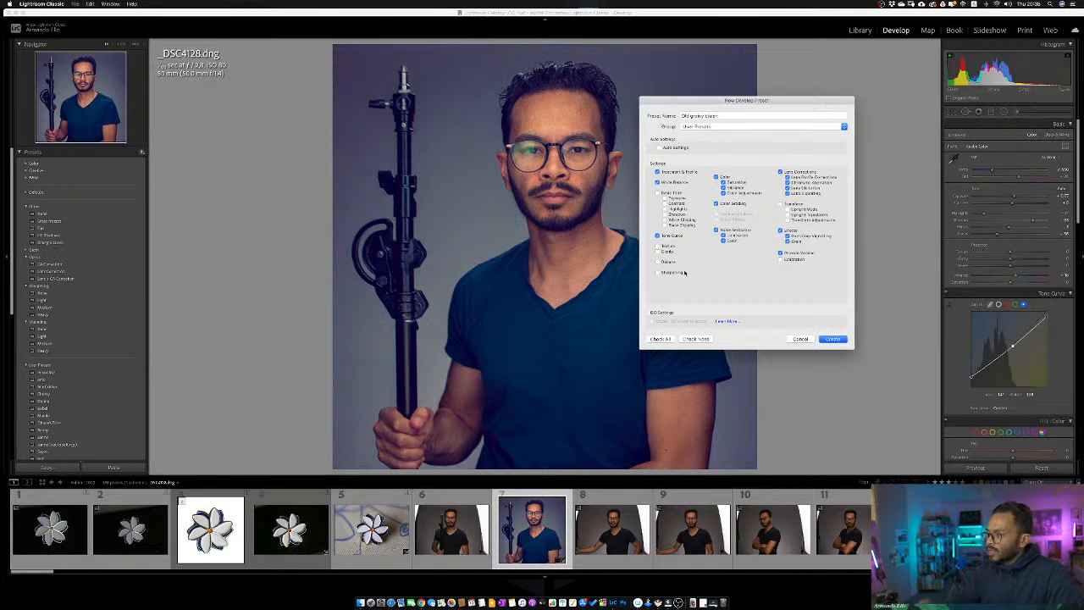
left_click(665, 204)
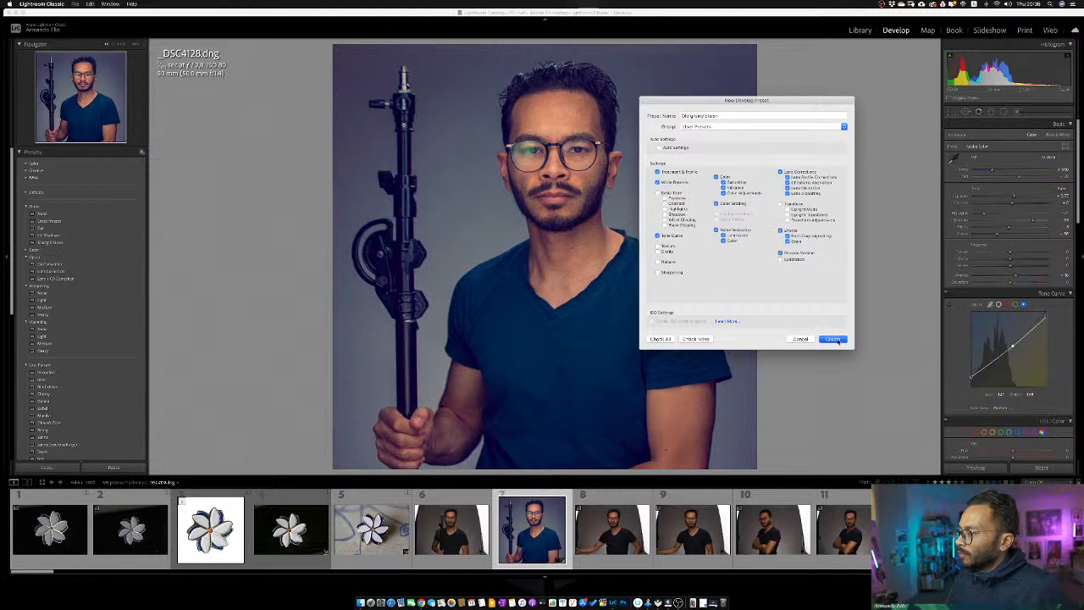
Create the new preset and preview it from User Presets on portrait 7 and on unedited portrait 11
left_click(834, 339)
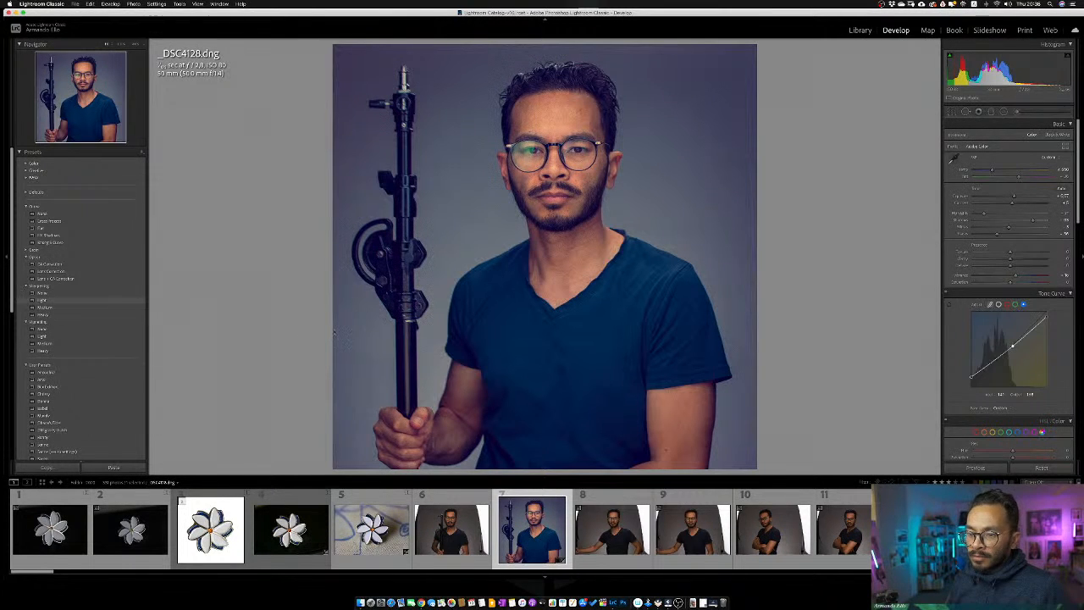
scroll(75, 391, "down", 2)
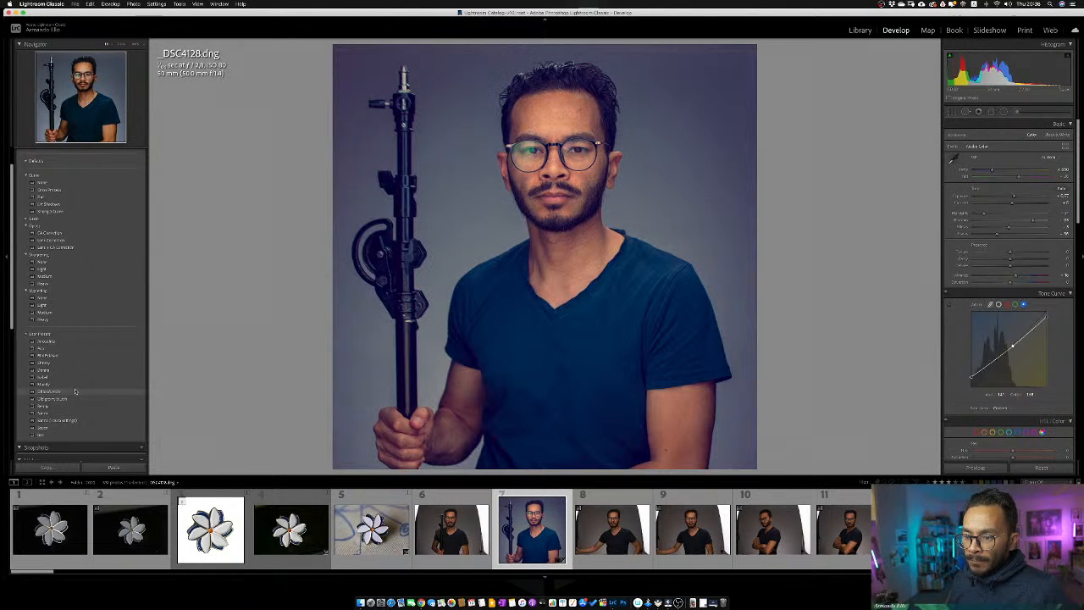
left_click(75, 392)
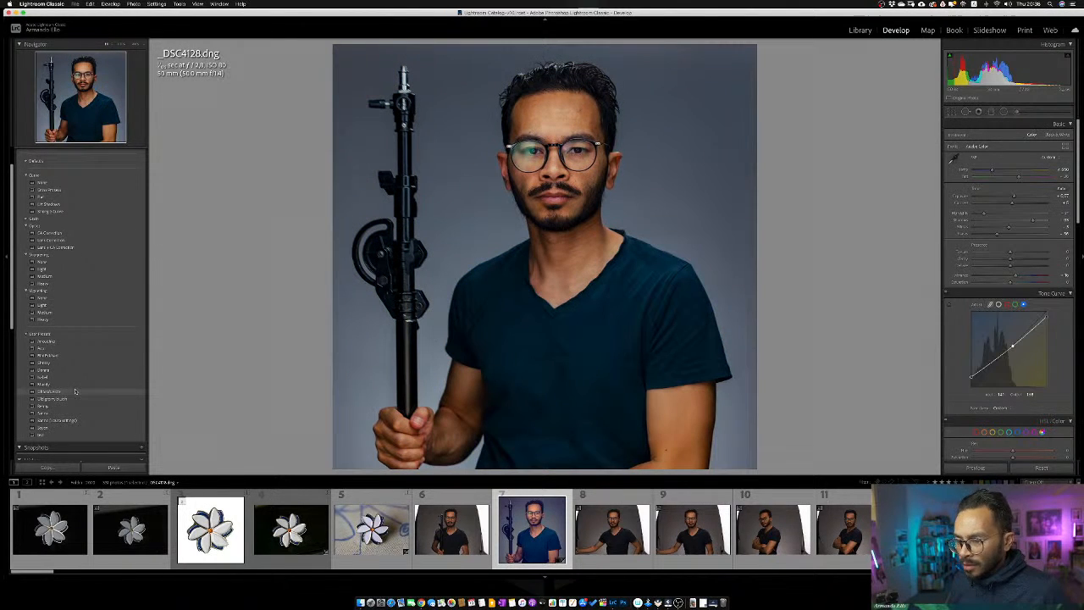
left_click(73, 336)
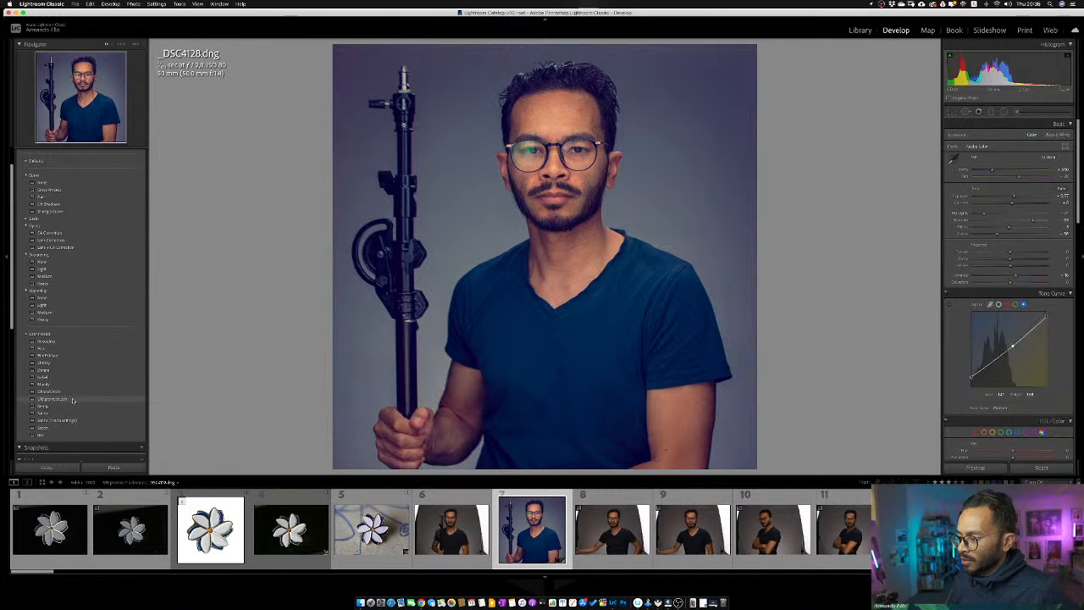
left_click(848, 501)
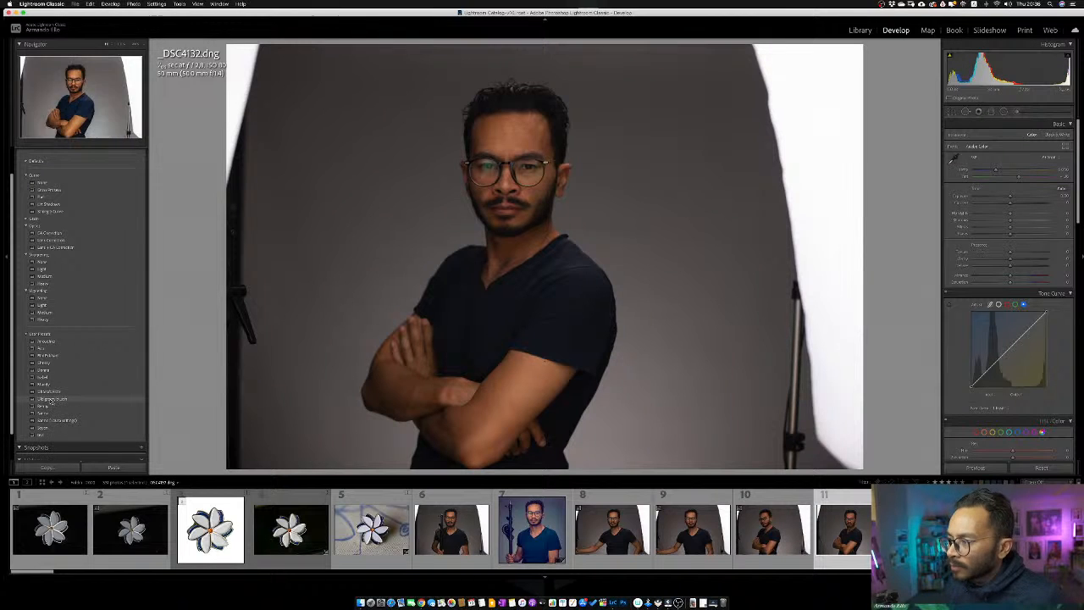
left_click(51, 400)
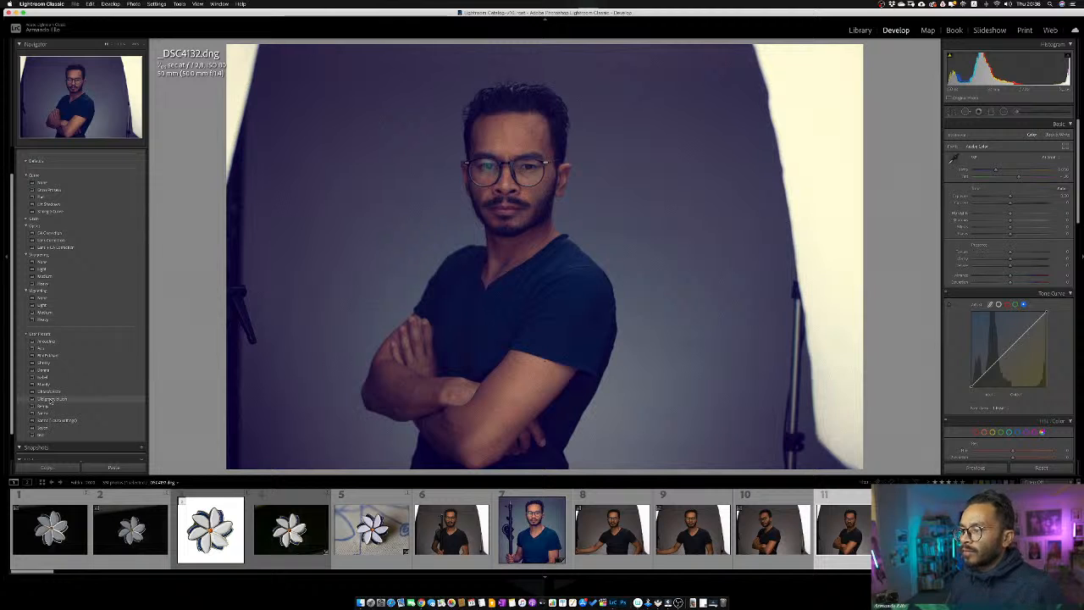
Find photo 61, the stage microphone facing empty theatre seats, and apply the new preset to it
left_click(392, 509)
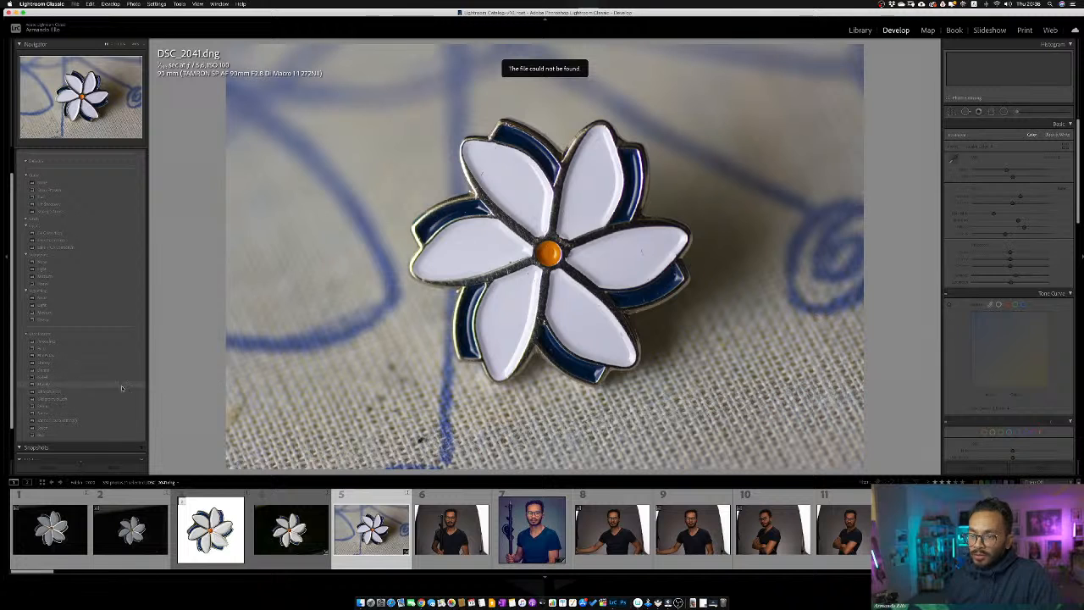
scroll(434, 512, "down", 5)
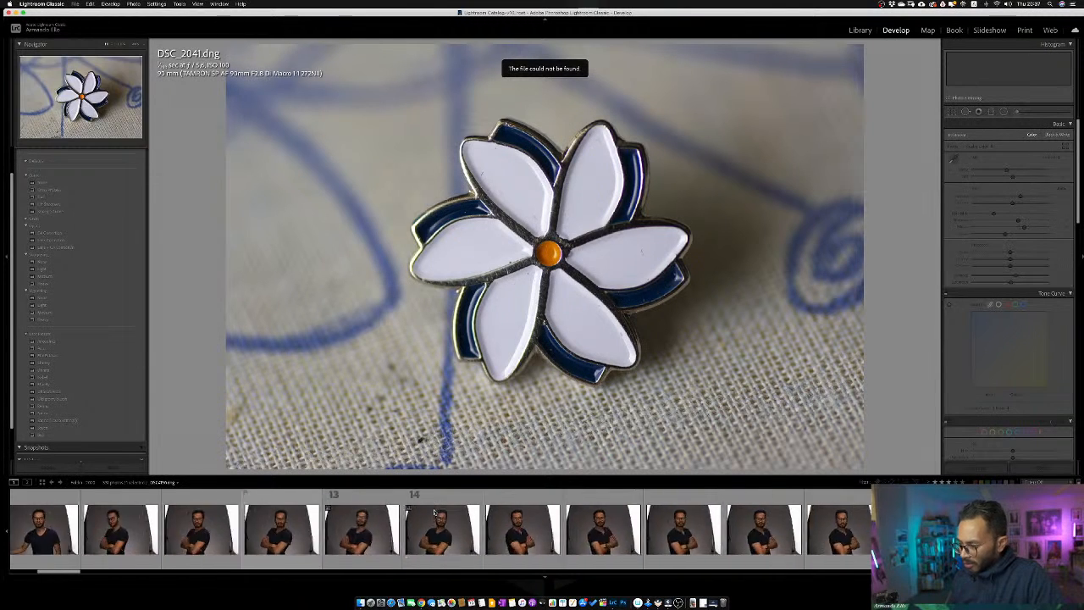
scroll(435, 512, "down", 6)
right_click(434, 511)
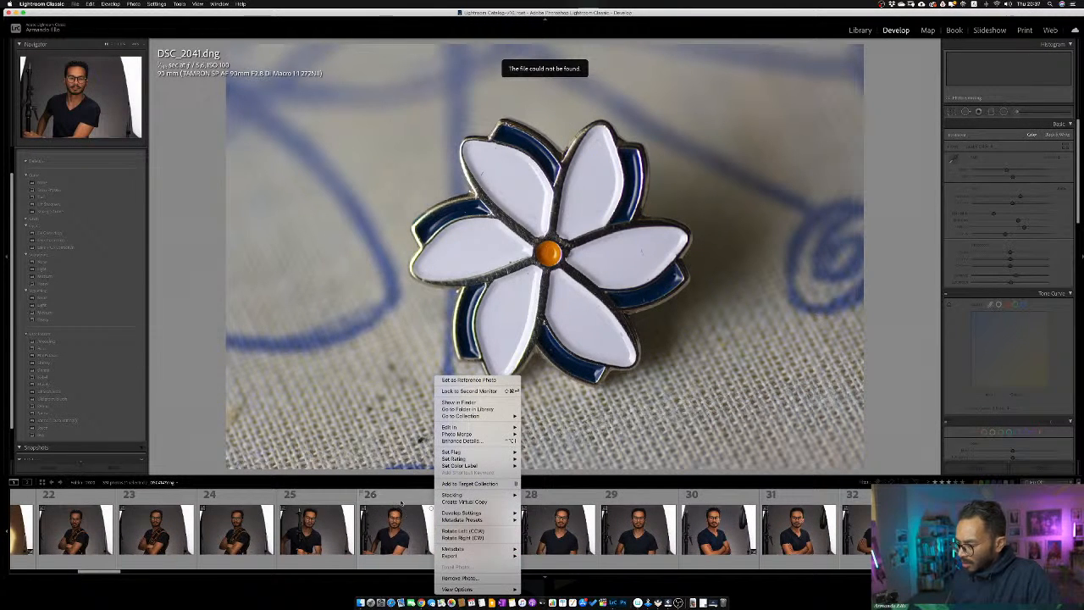
left_click(402, 504)
scroll(702, 511, "up", 5)
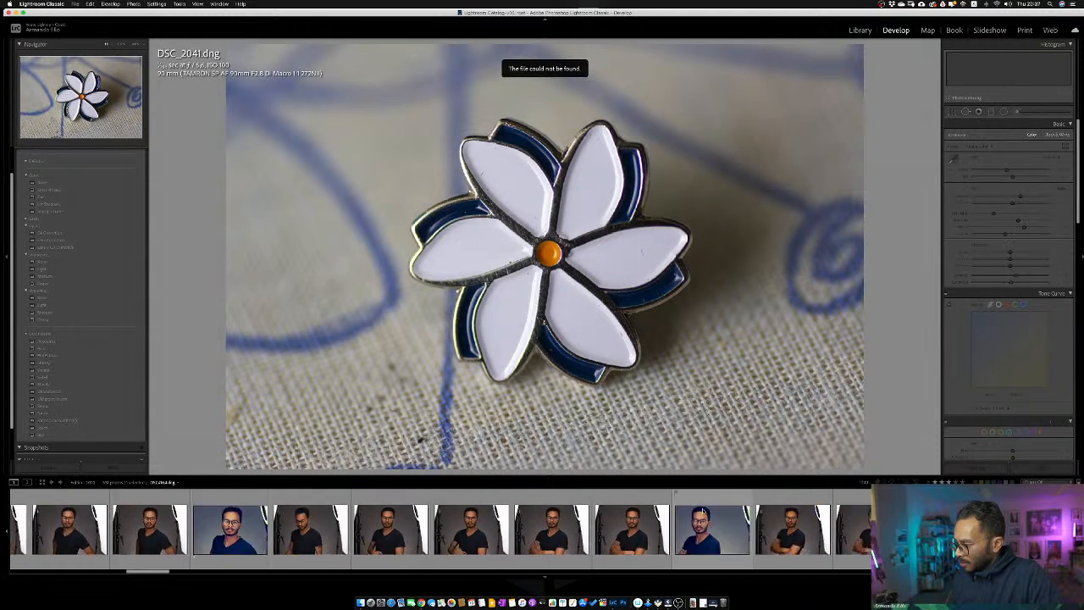
scroll(702, 511, "down", 10)
scroll(826, 513, "down", 2)
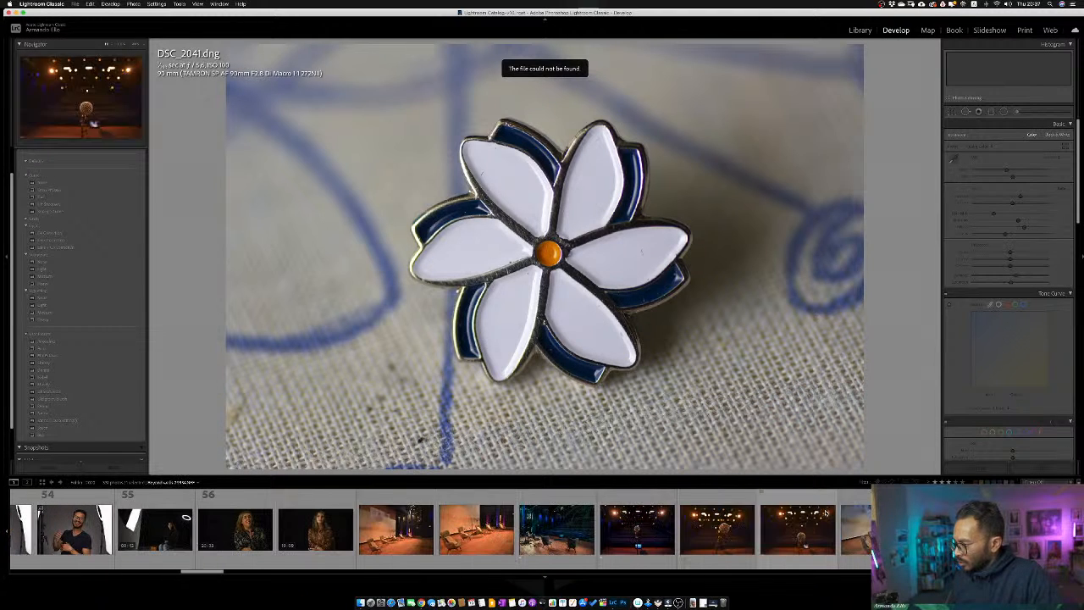
left_click(638, 502)
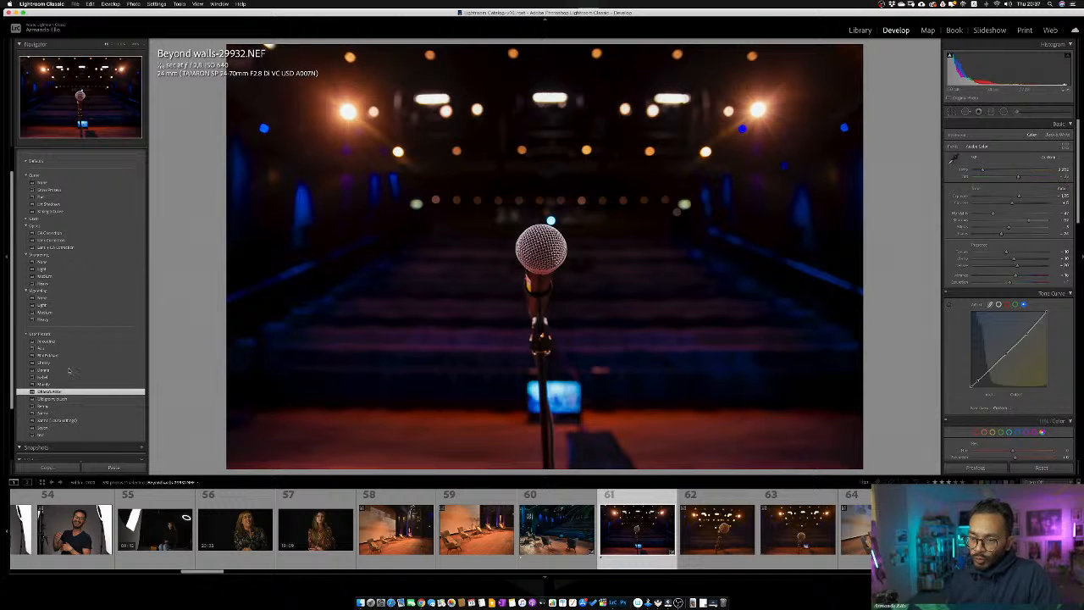
left_click(58, 400)
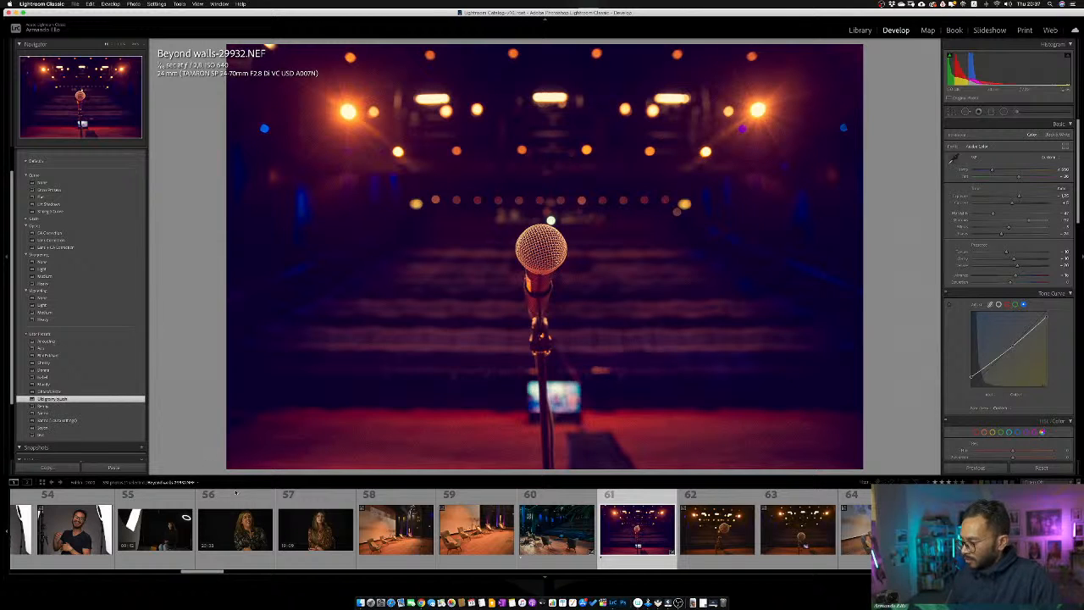
Apply the new preset to photo 144, the man in profile, and shift its white balance temperature to a cooler blue
scroll(570, 527, "right", 8)
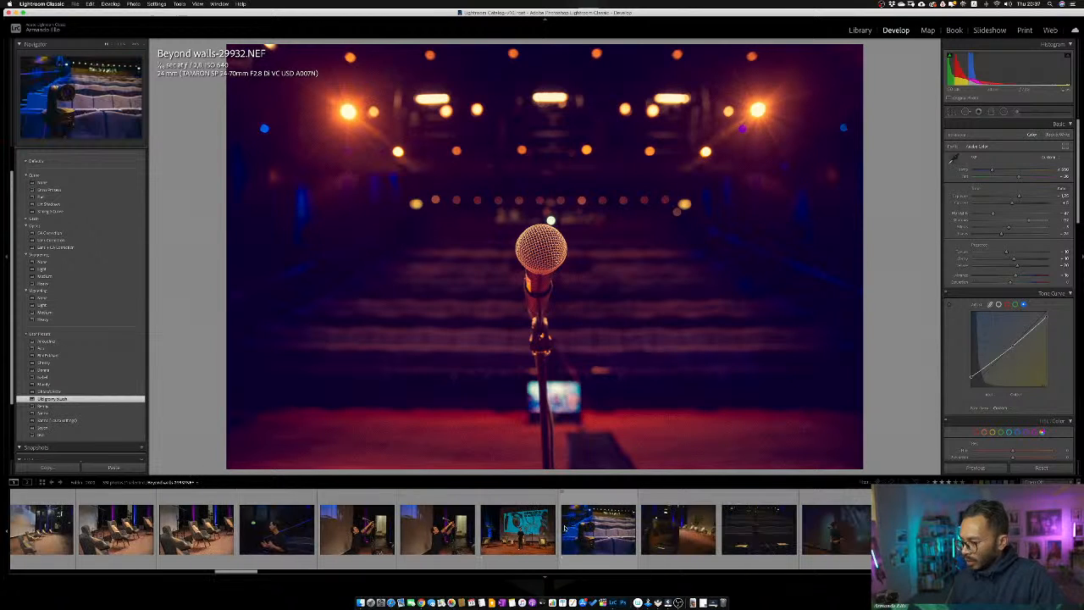
scroll(605, 532, "right", 10)
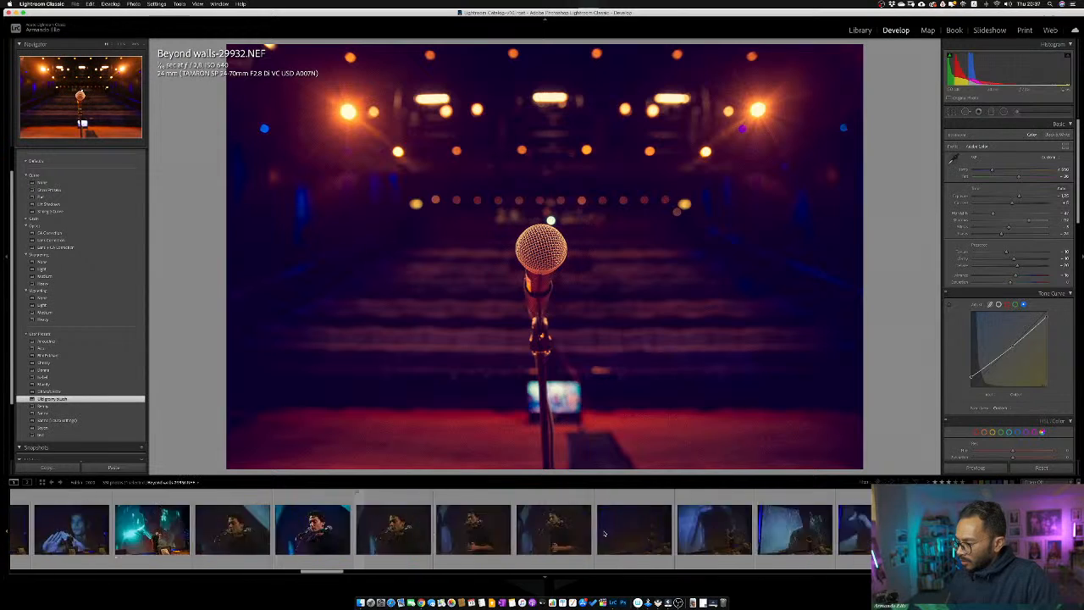
scroll(604, 532, "right", 10)
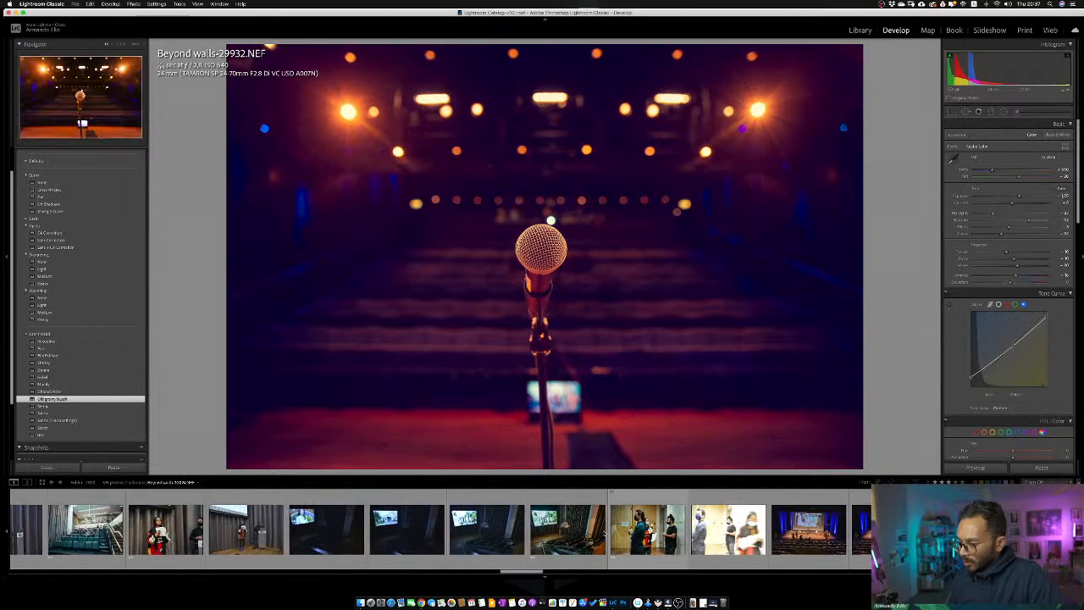
scroll(605, 532, "left", 4)
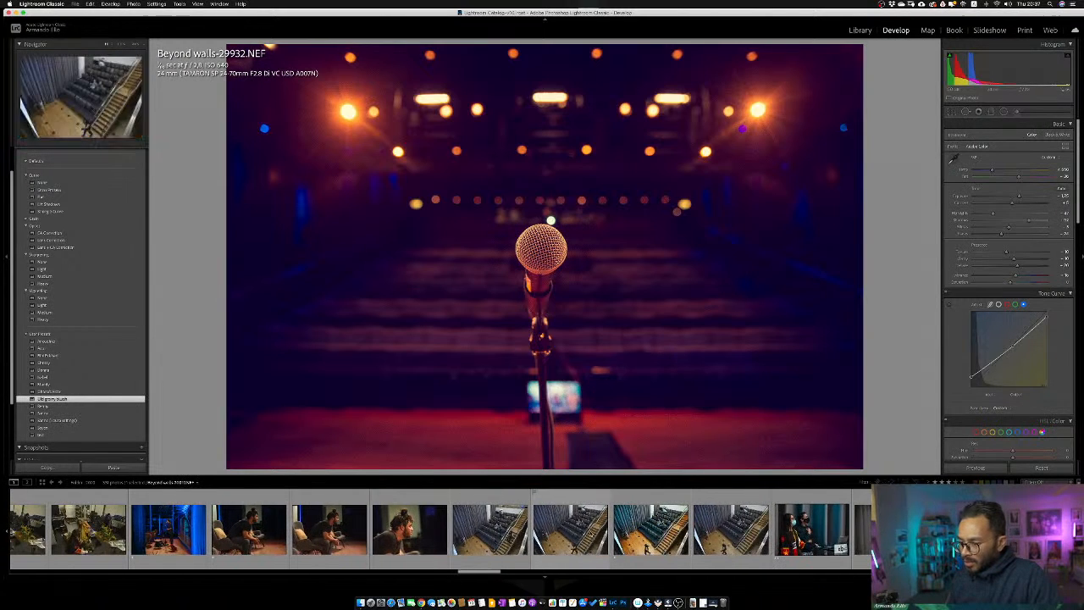
left_click(423, 500)
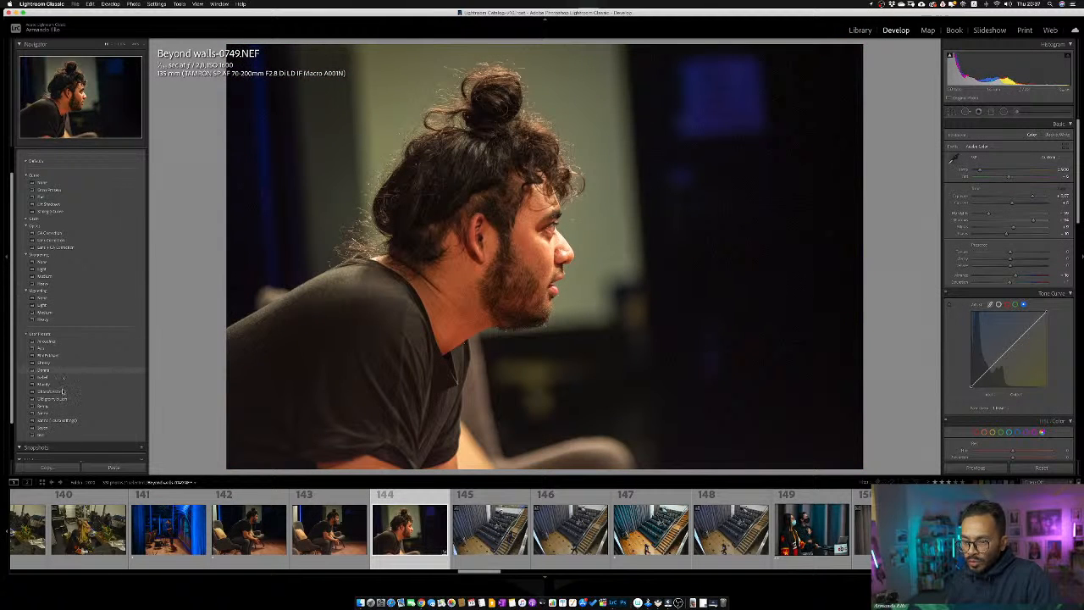
left_click(61, 399)
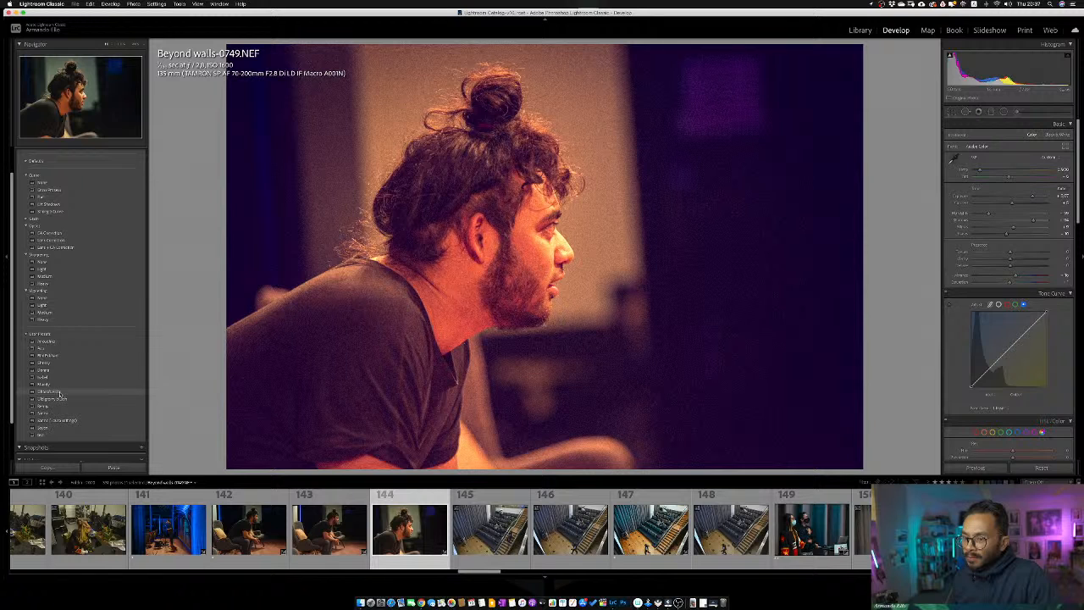
left_click(61, 399)
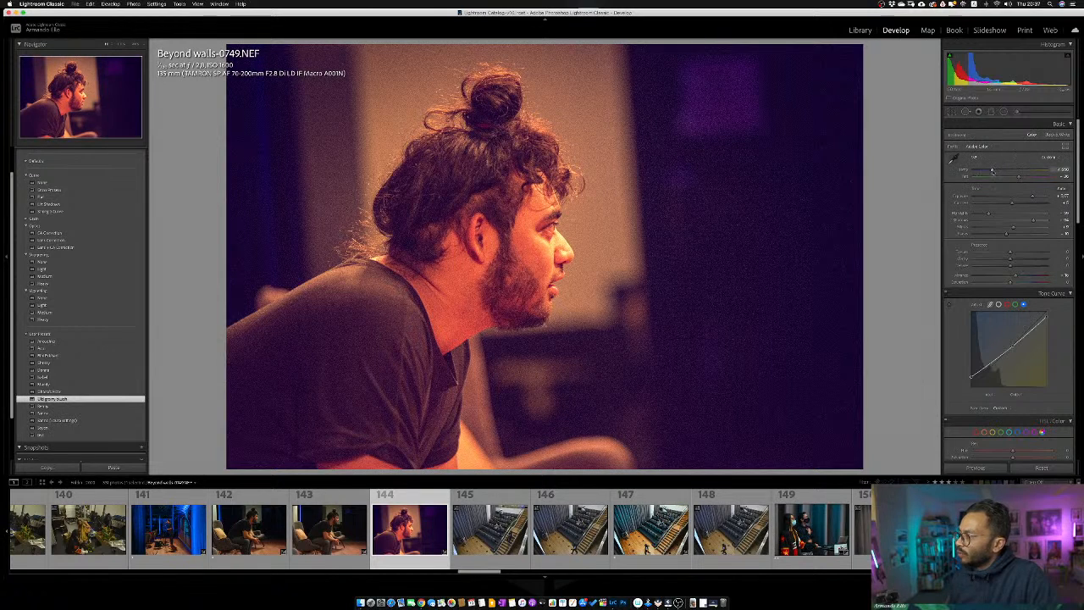
left_click_drag(993, 170, 979, 173)
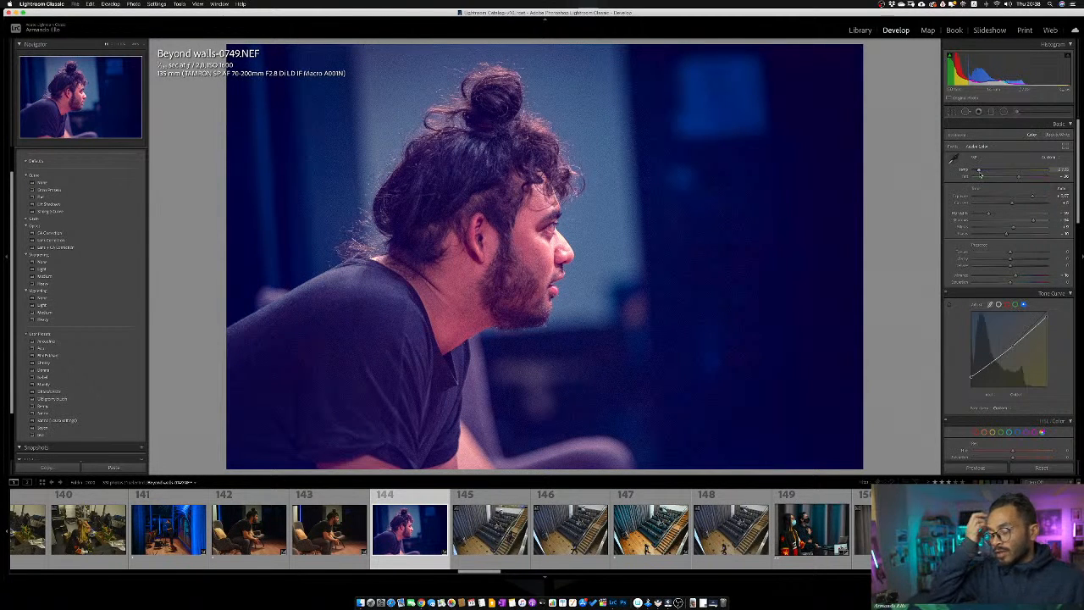
left_click_drag(979, 170, 980, 170)
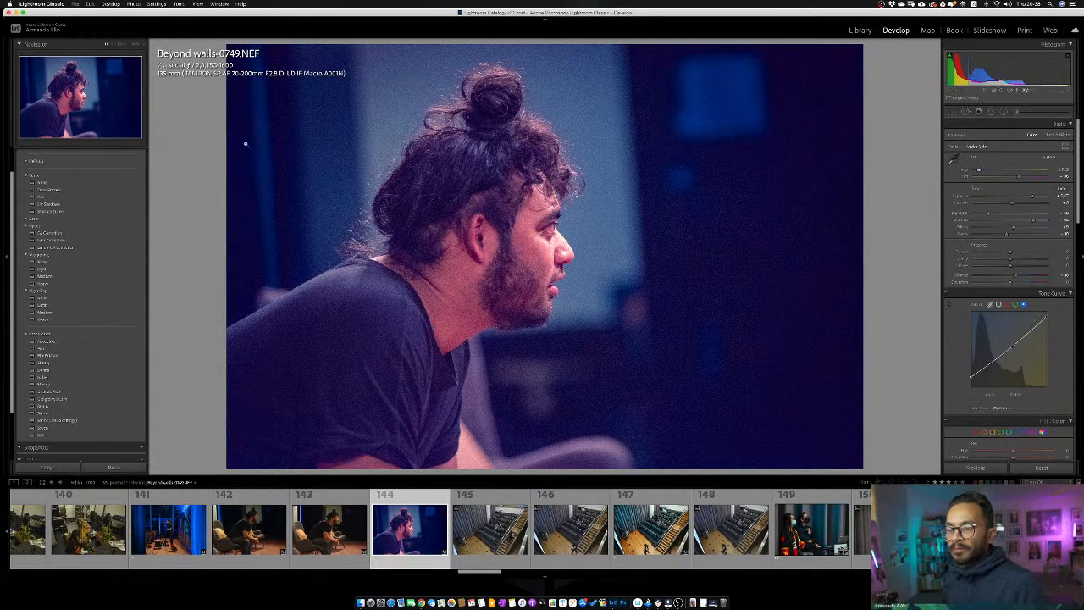
View the preset groups in Manage Presets and cancel without changing them
scroll(85, 186, "up", 3)
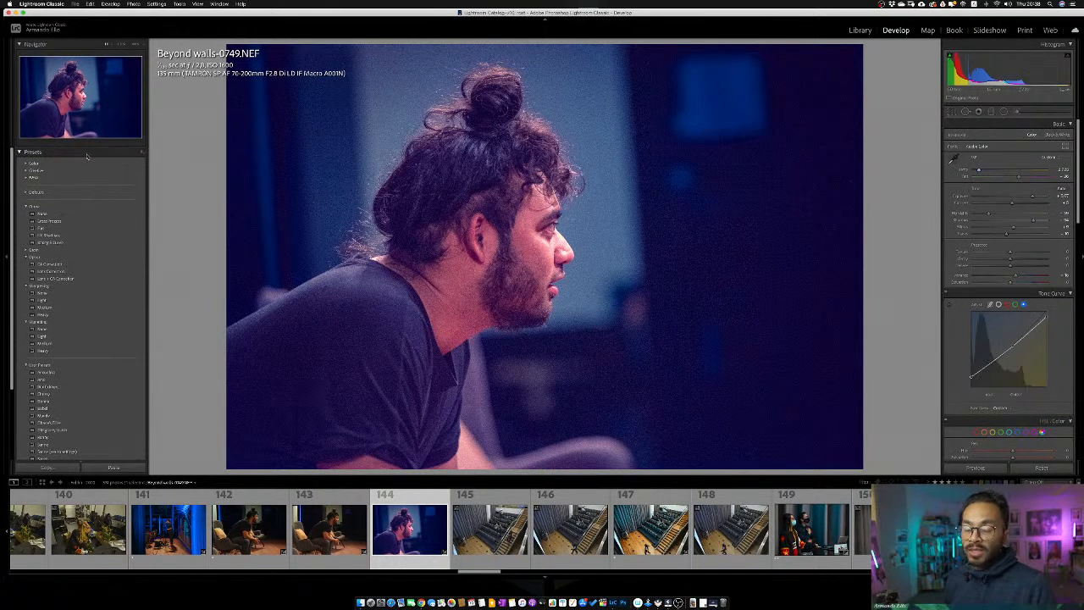
left_click(142, 152)
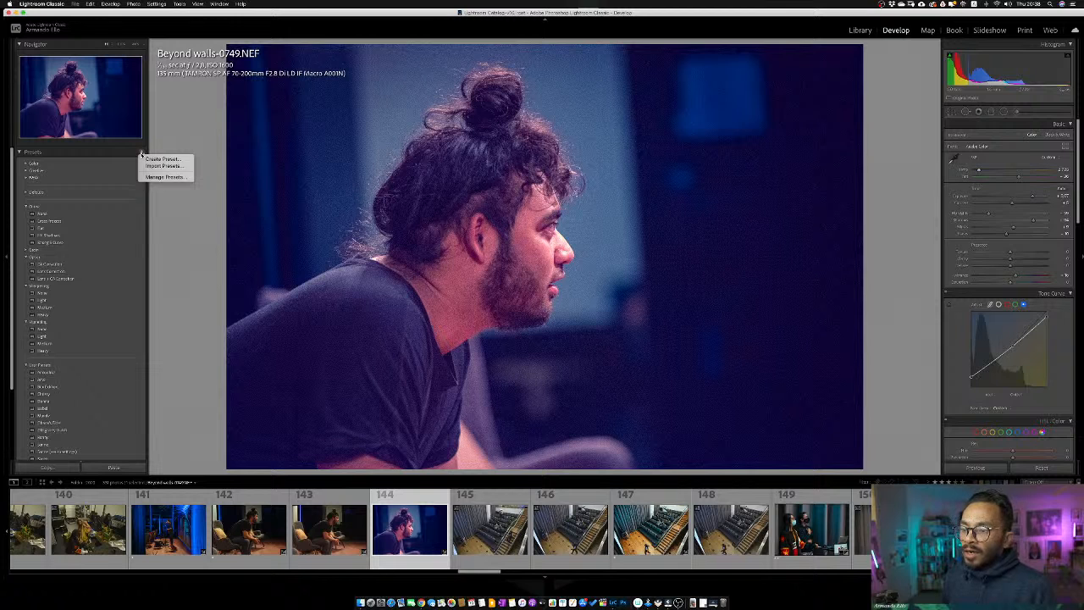
left_click(175, 177)
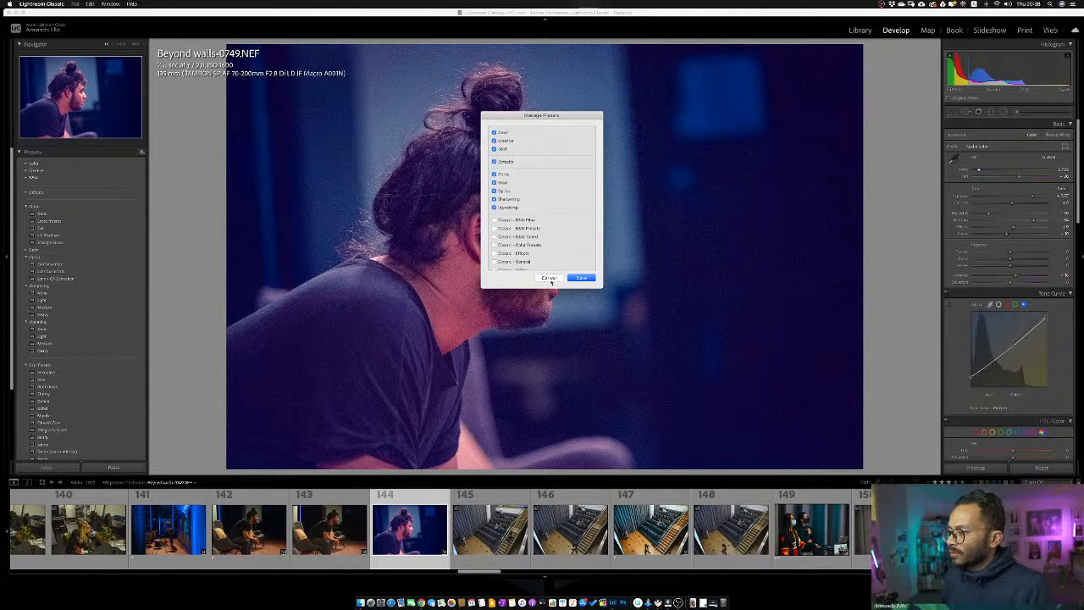
left_click(549, 278)
View the file browser for importing presets and cancel without importing anything
left_click(142, 153)
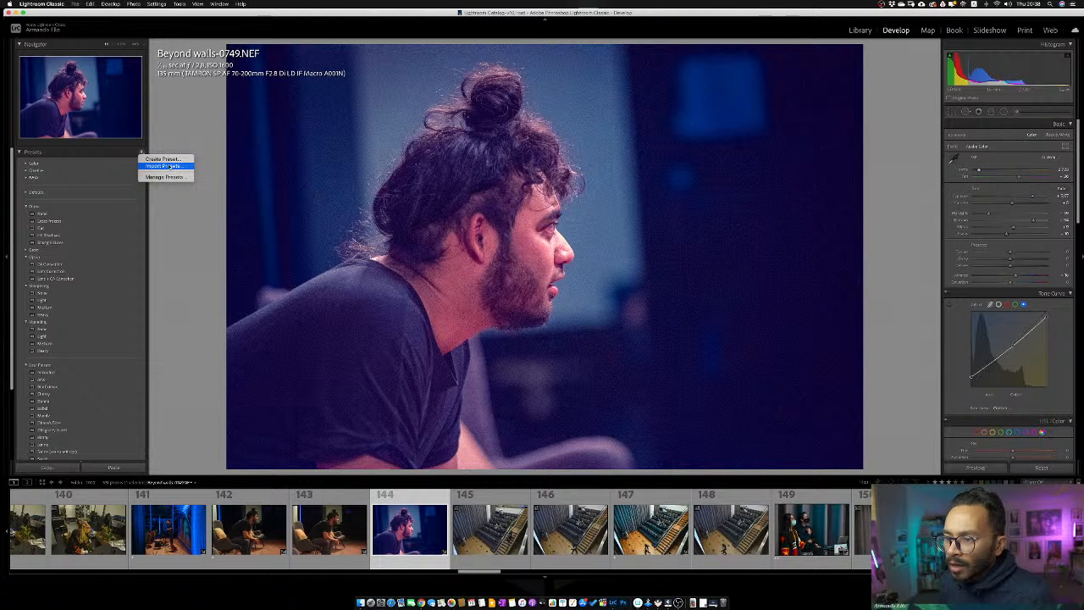
left_click(169, 166)
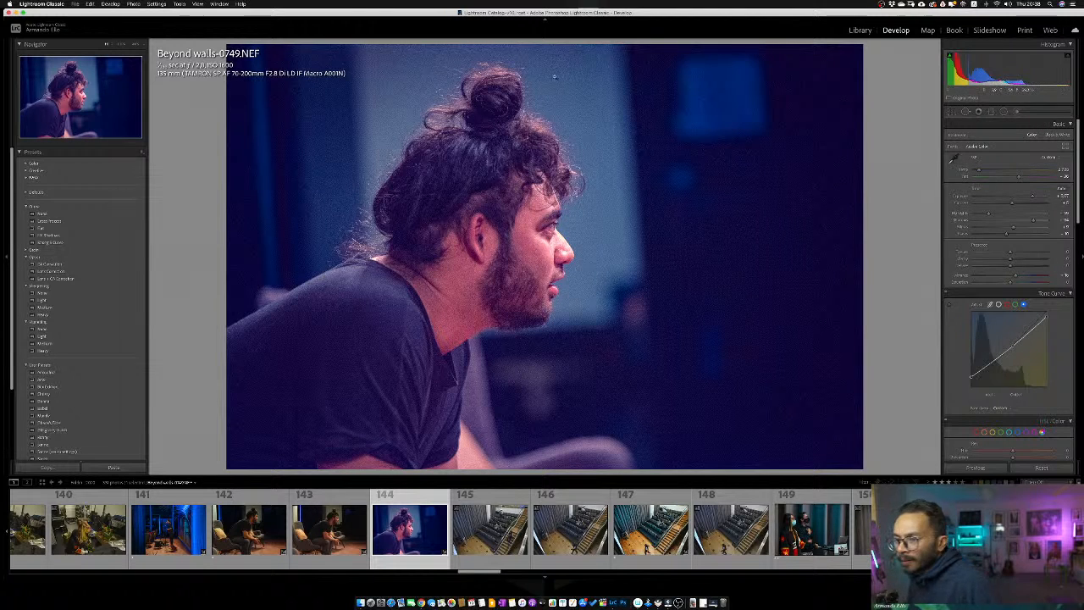
left_click(142, 154)
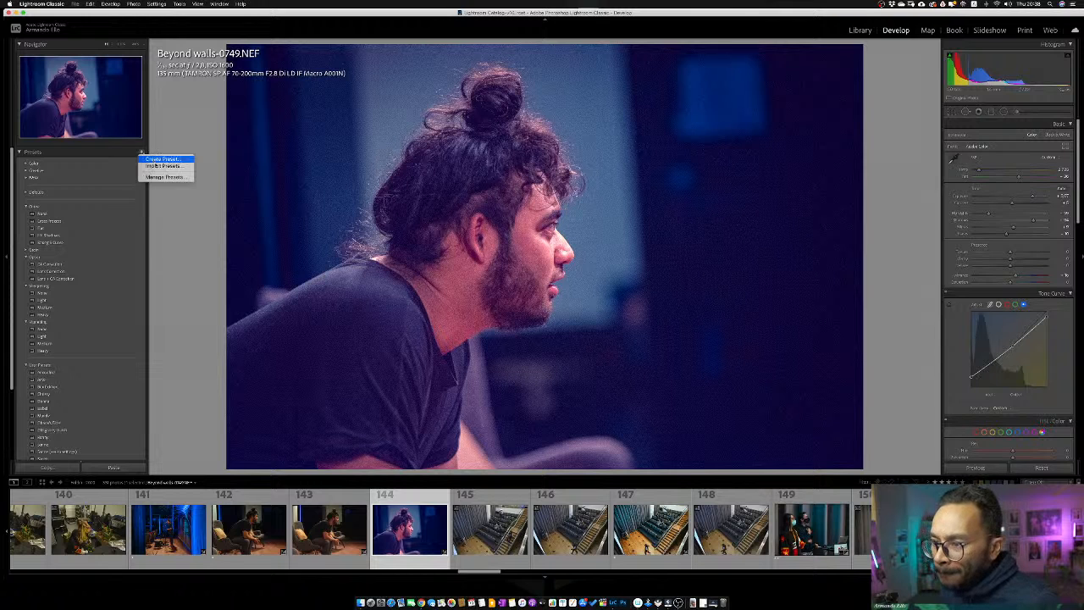
left_click(159, 166)
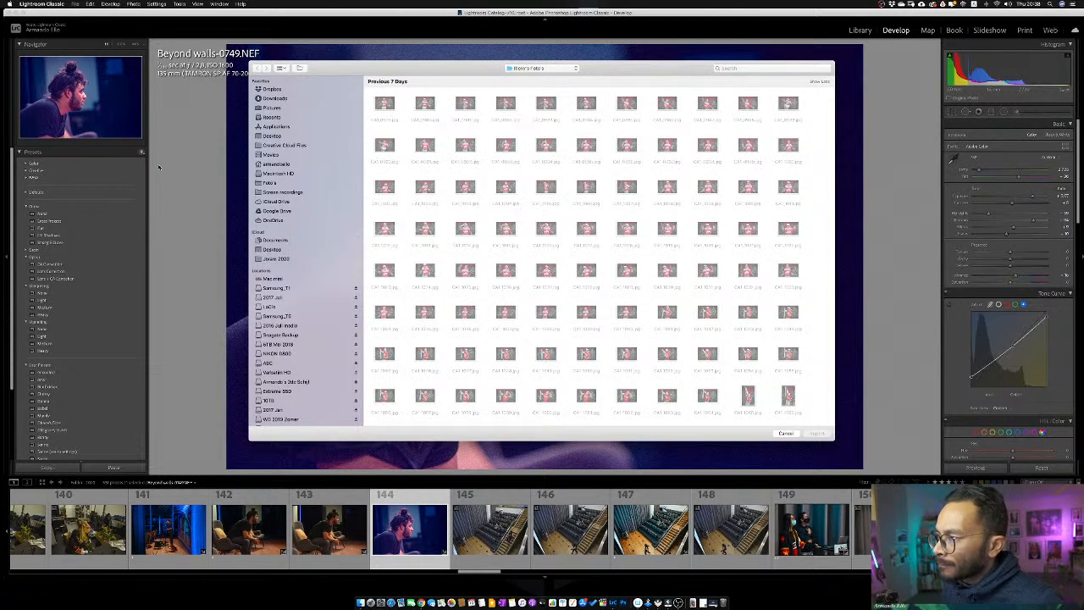
left_click(786, 434)
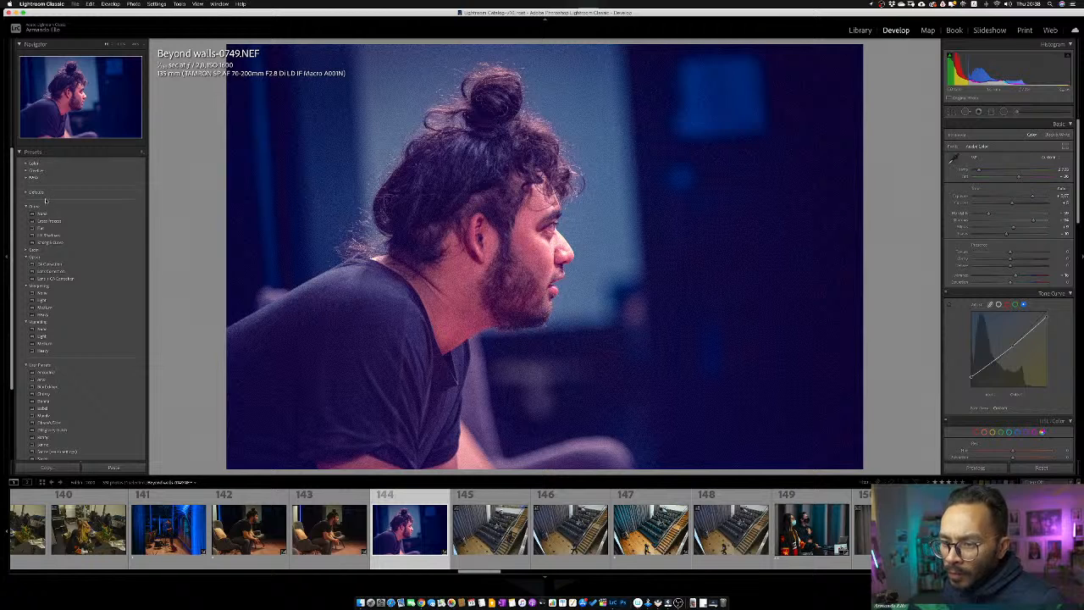
Hide the B&W, Defaults, Curve, Grain, Optics, Sharpening and Vignetting groups in Manage Presets and save the selection
left_click(143, 152)
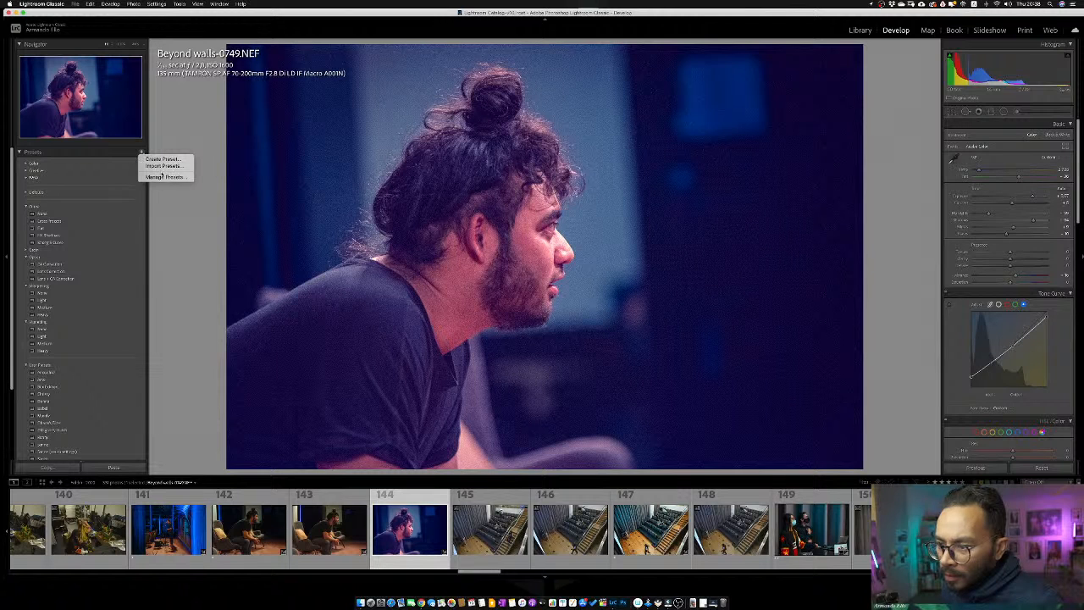
left_click(161, 177)
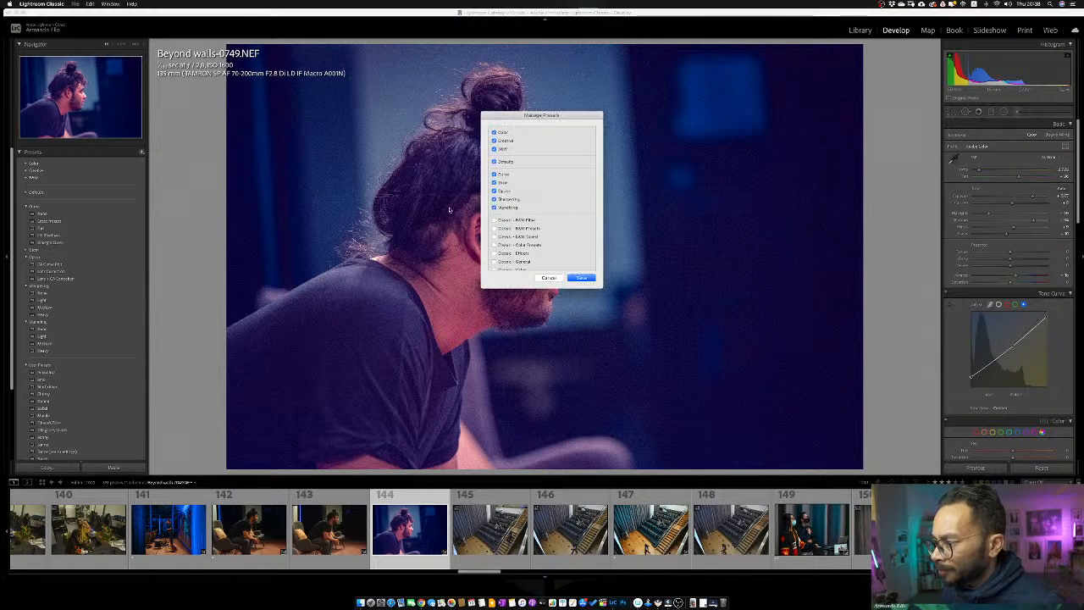
left_click_drag(564, 114, 212, 104)
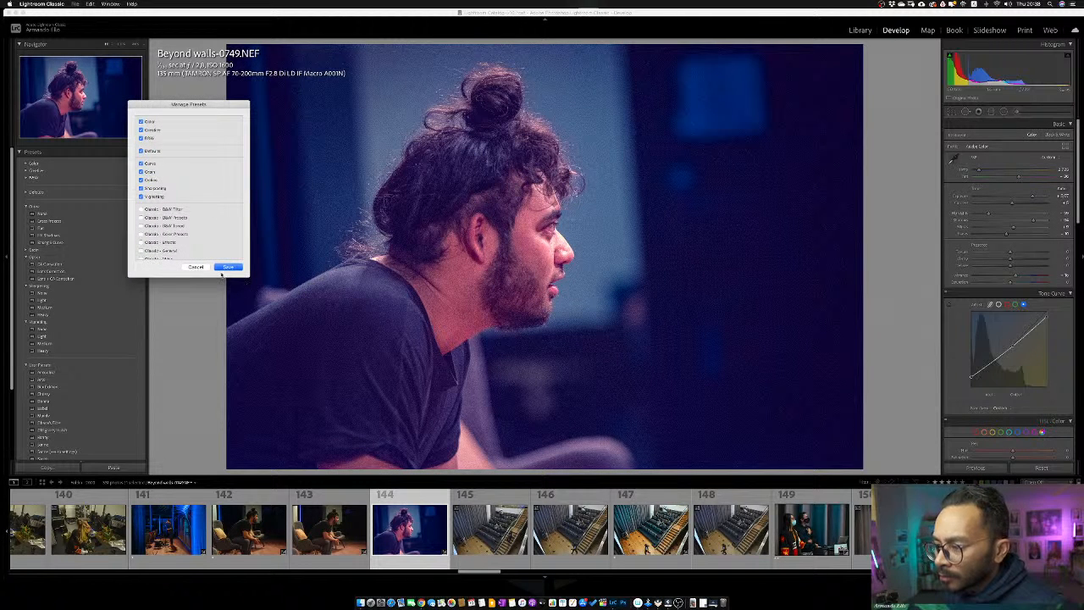
scroll(188, 244, "down", 3)
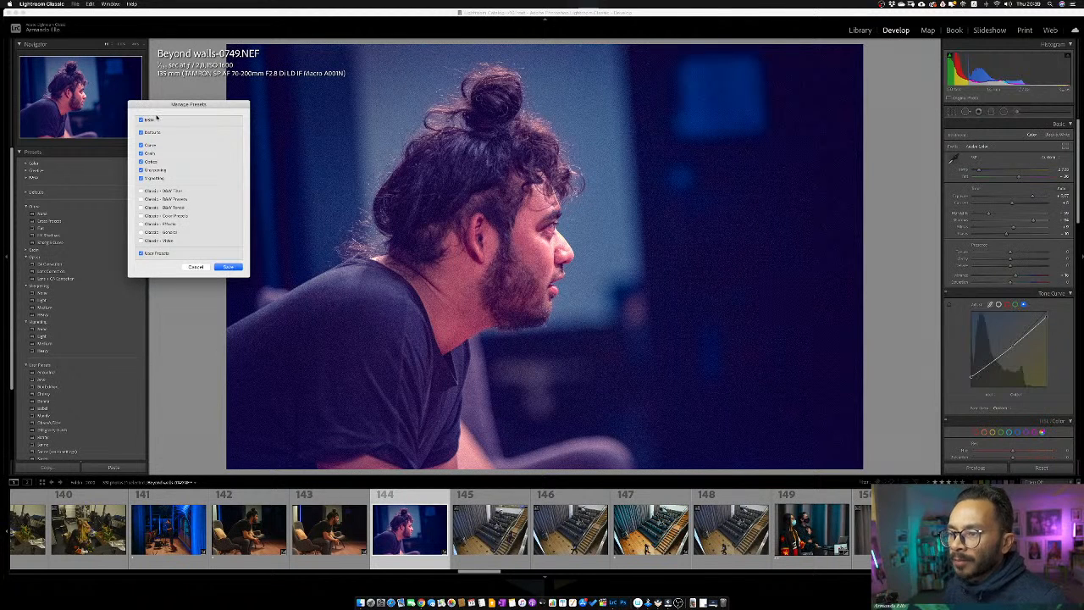
left_click_drag(165, 100, 185, 102)
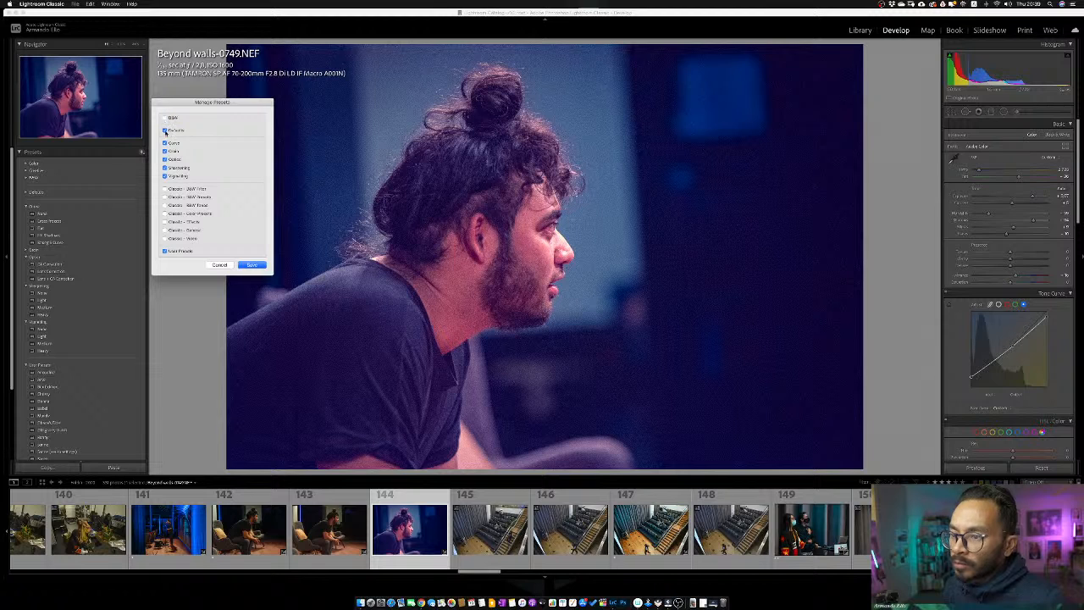
left_click(165, 130)
left_click(166, 143)
left_click(165, 151)
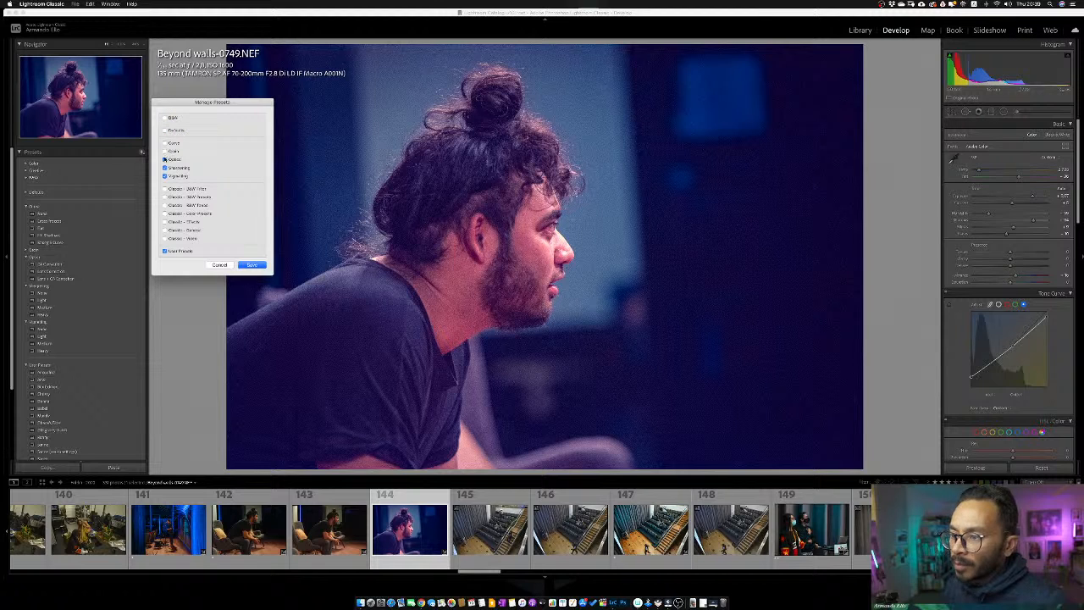
left_click(166, 159)
left_click(165, 167)
left_click(165, 176)
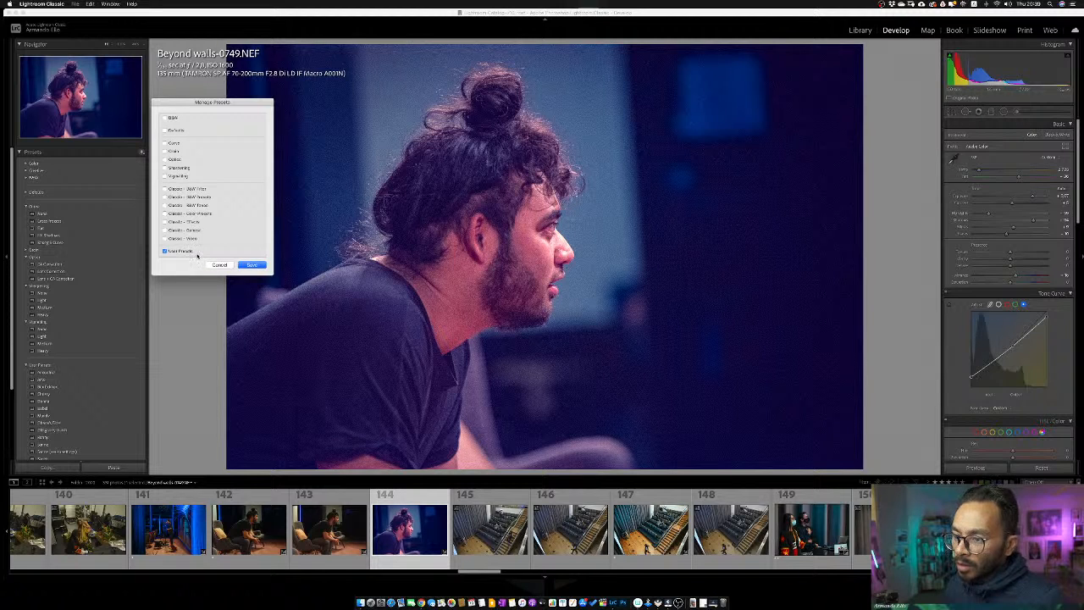
left_click(250, 265)
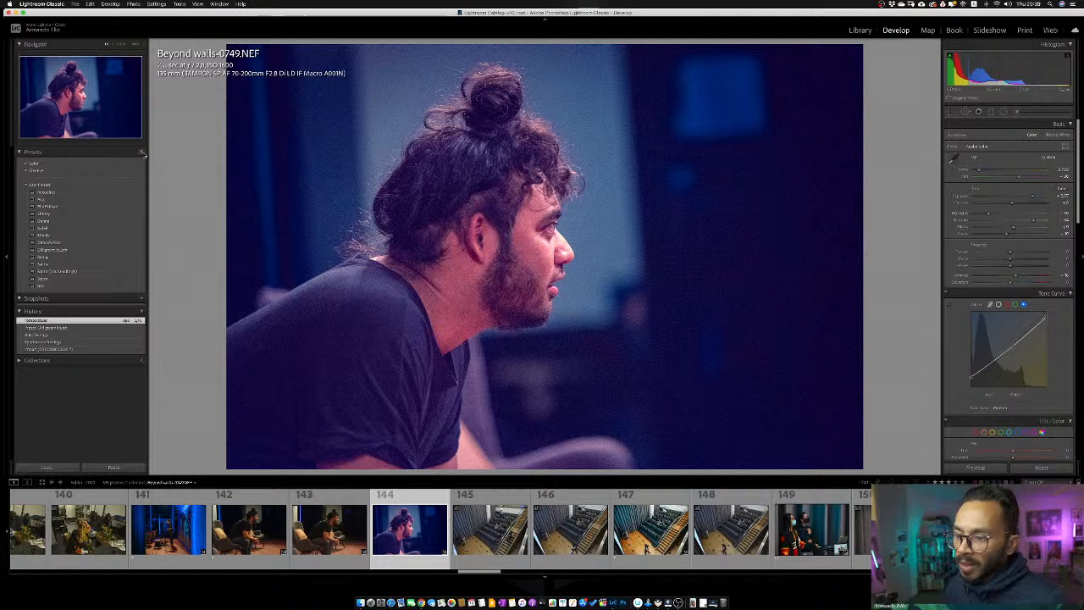
left_click(143, 154)
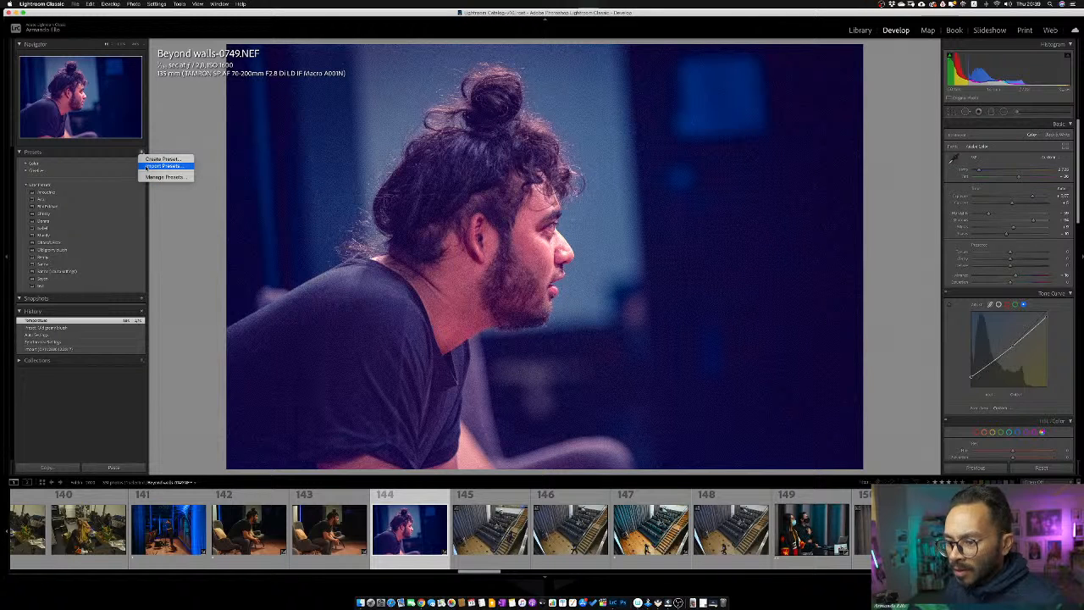
left_click(99, 419)
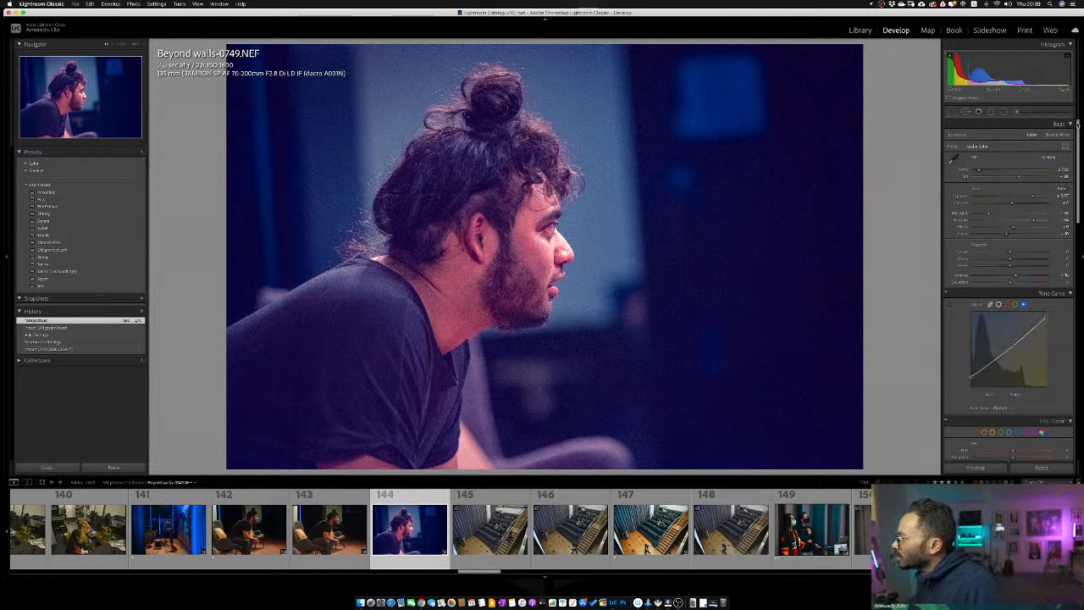
left_click_drag(1077, 124, 1081, 391)
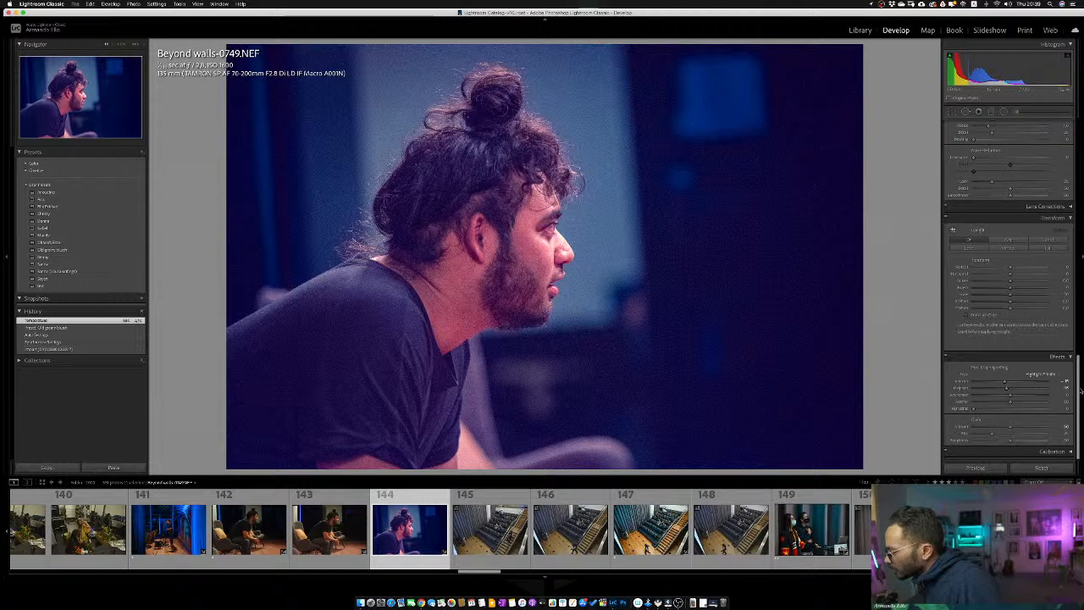
Search the application help for "export preset" and check where the Export with Preset command is located
left_click(241, 4)
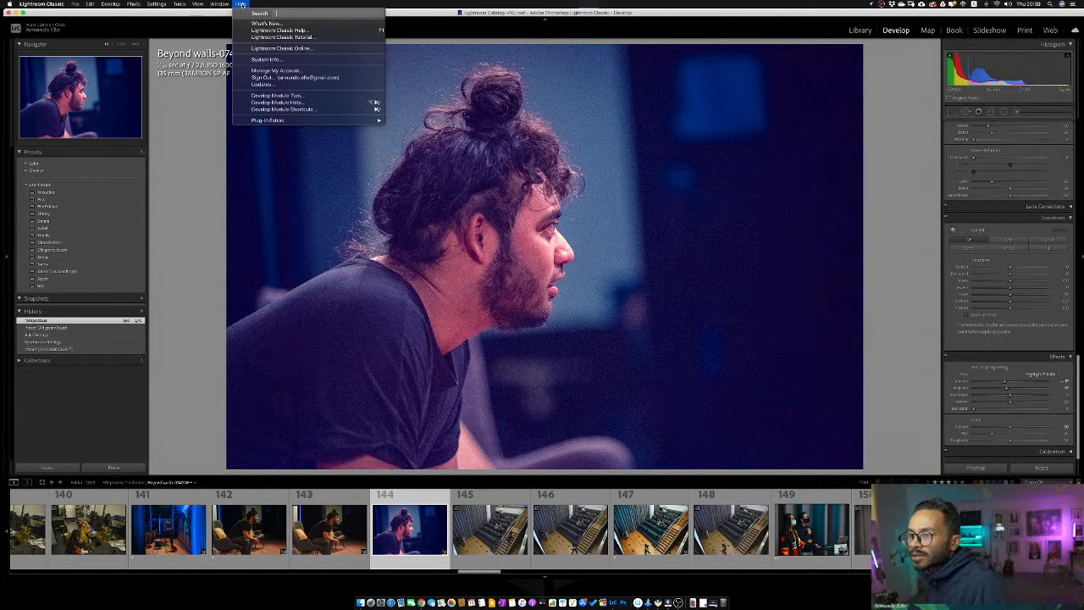
type("export p")
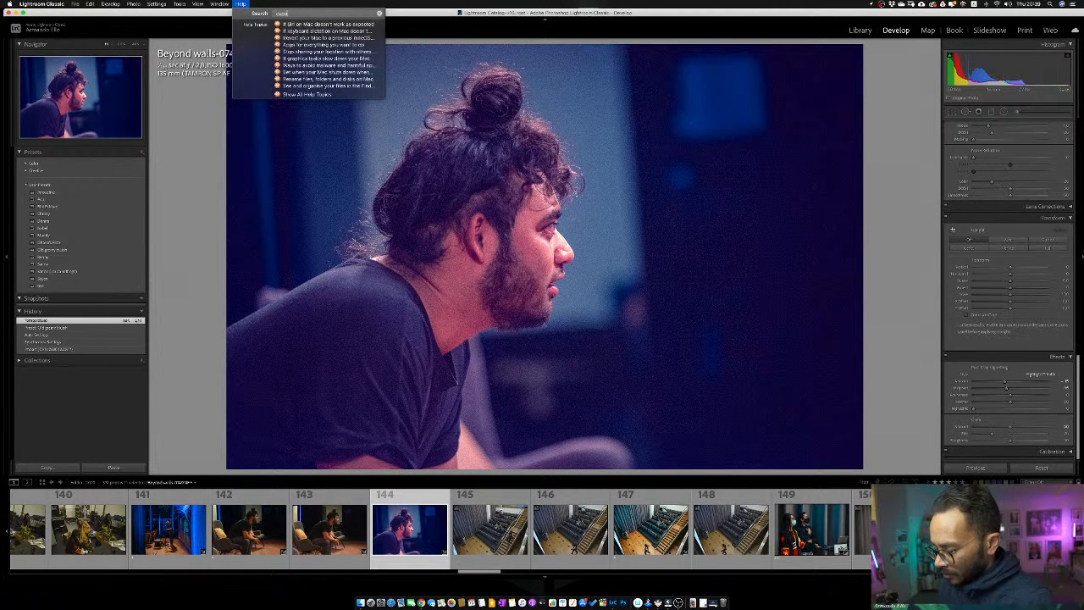
type("reset")
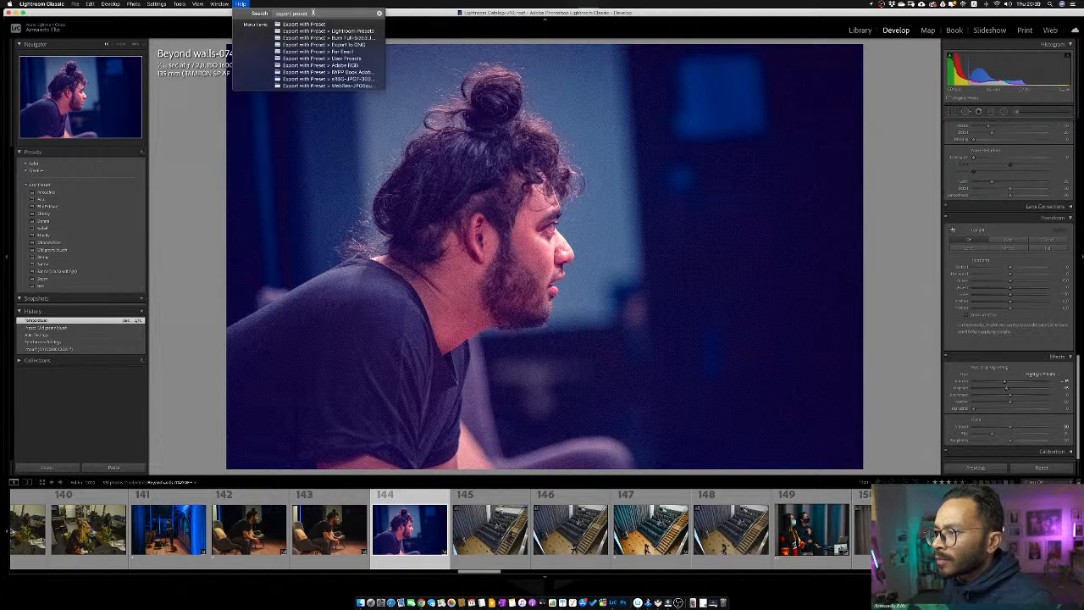
mouse_move(334, 25)
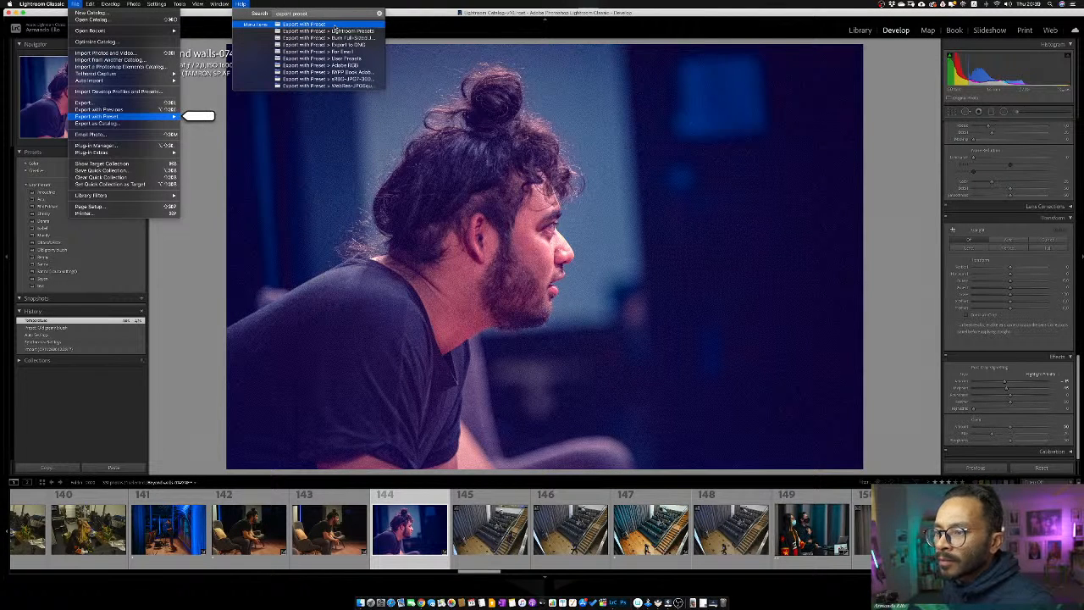
mouse_move(75, 5)
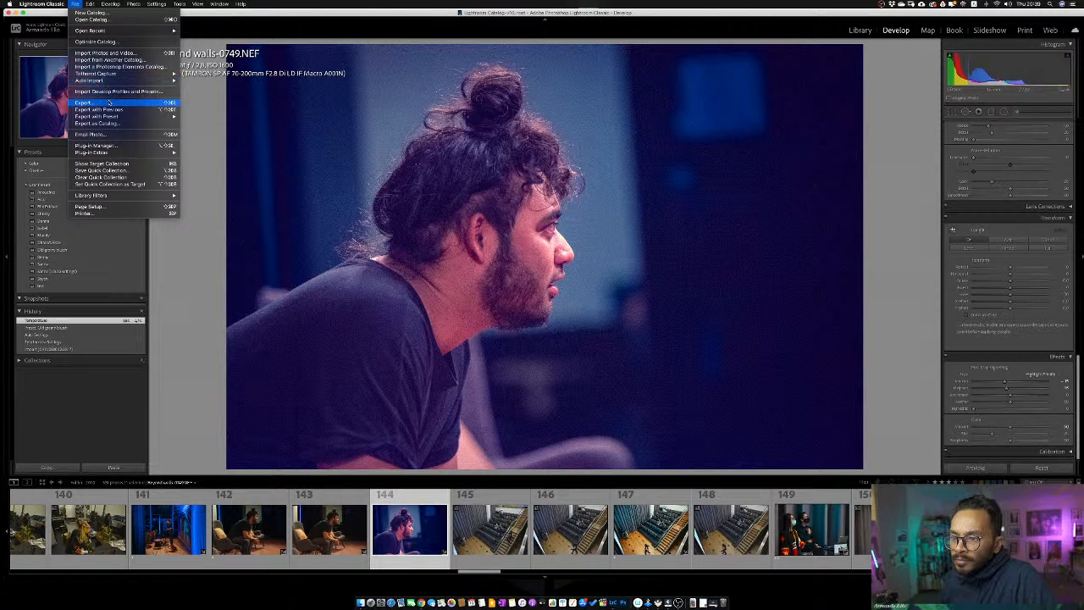
mouse_move(127, 119)
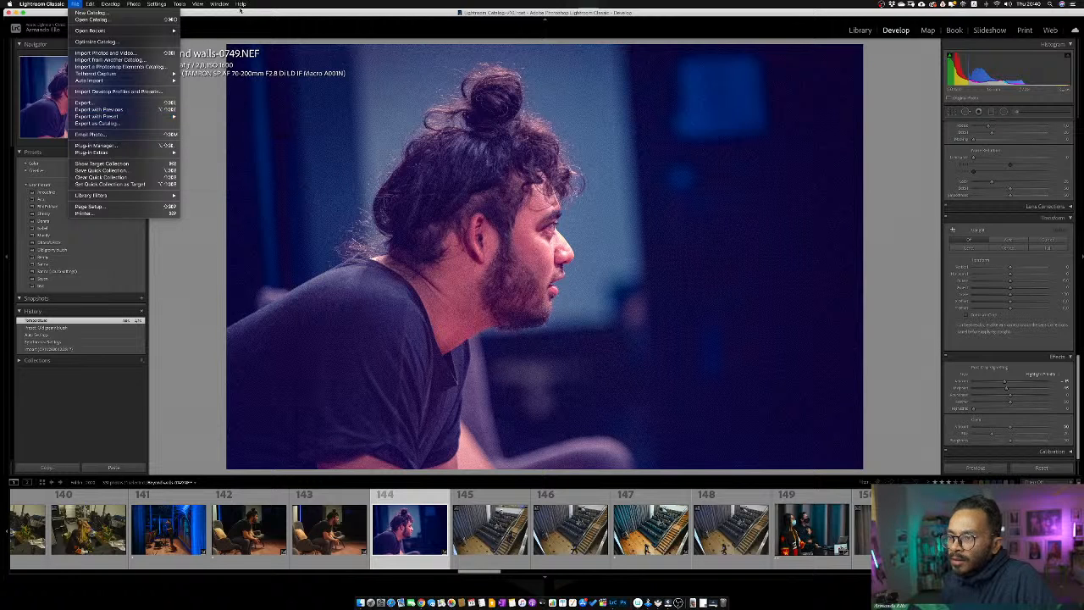
mouse_move(242, 4)
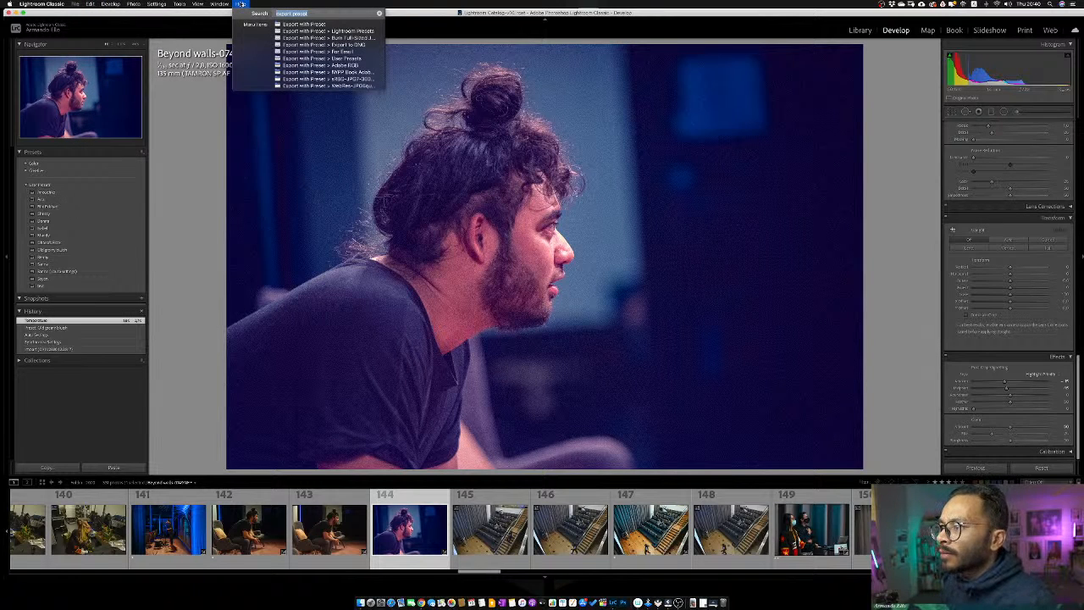
Shorten the help search to "preset" and open the New Preset command from the matching commands
left_click(244, 4)
left_click(244, 6)
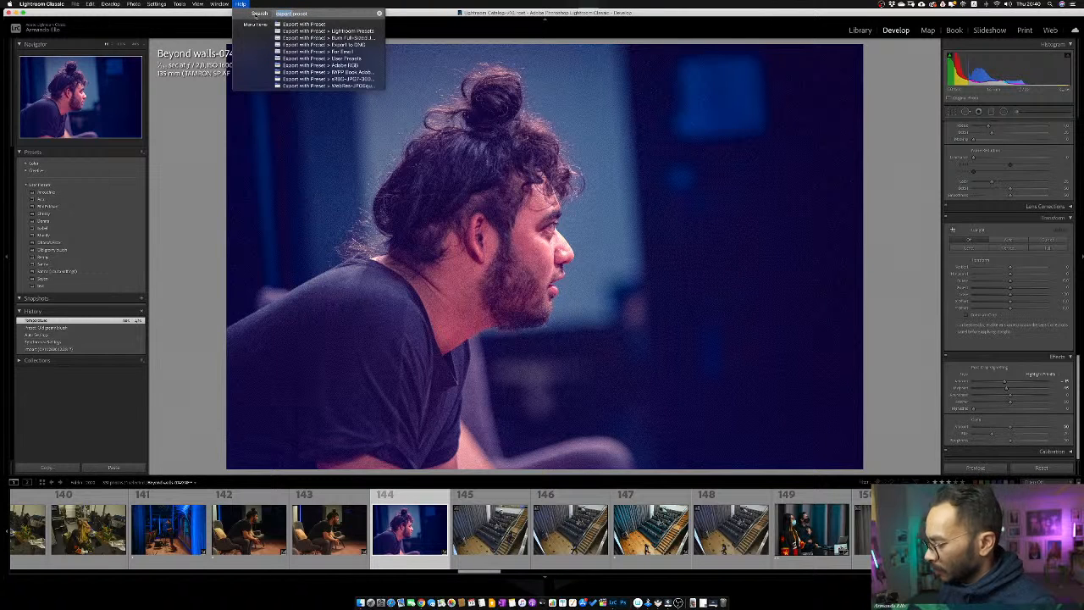
type("import")
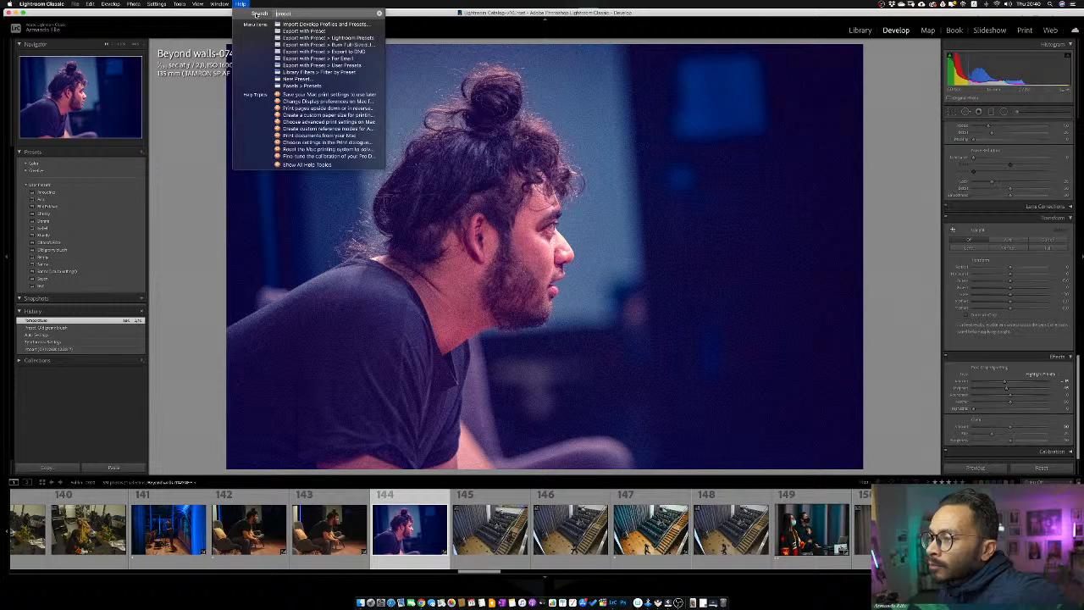
mouse_move(312, 78)
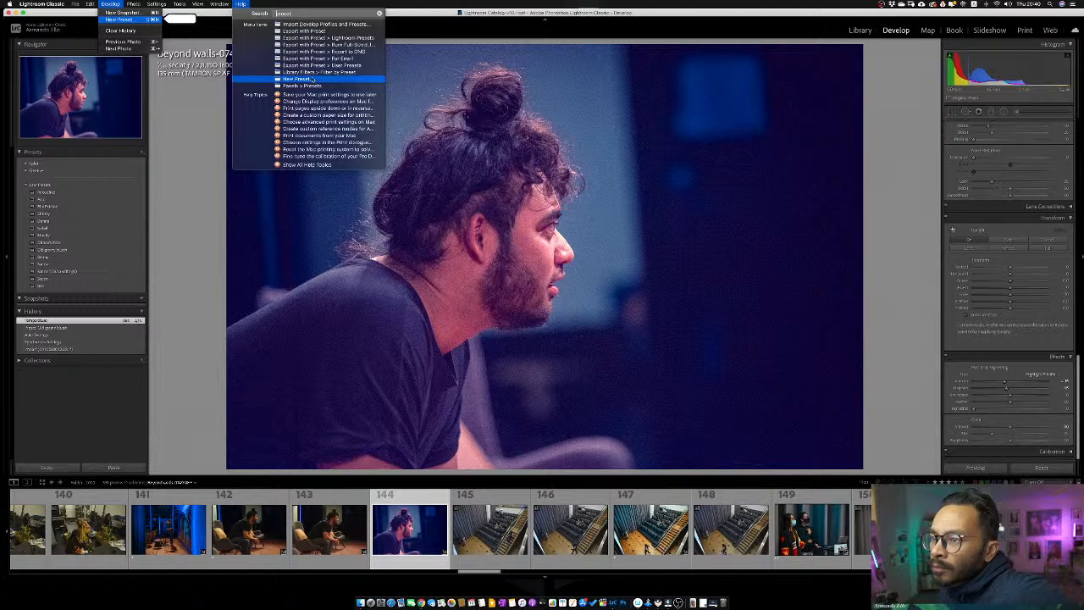
left_click(313, 78)
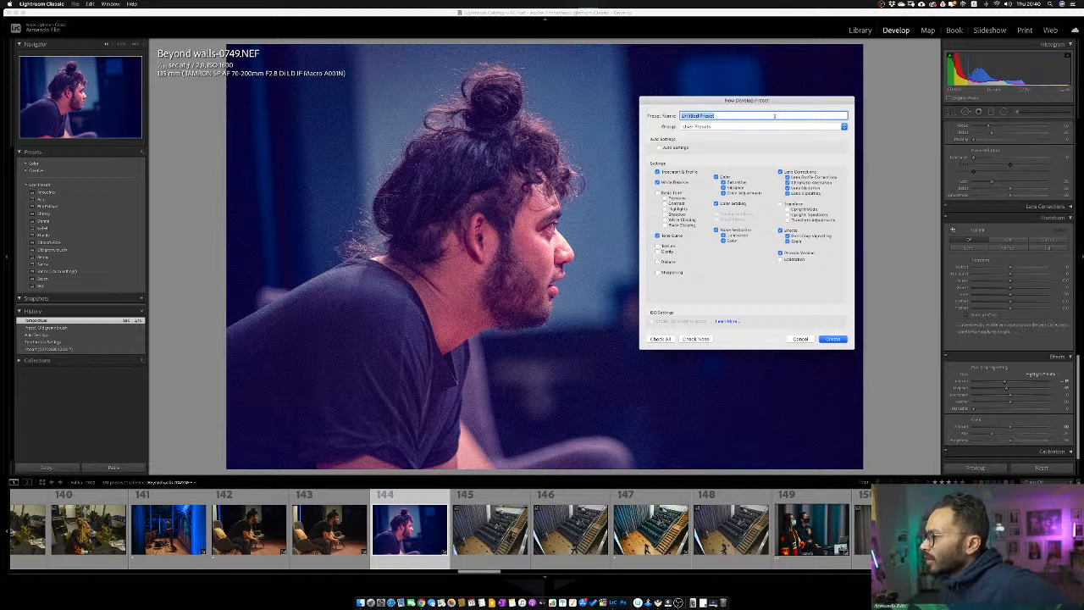
Create a develop preset named "Save" in the User Presets group with the current settings selection
left_click_drag(720, 100, 435, 132)
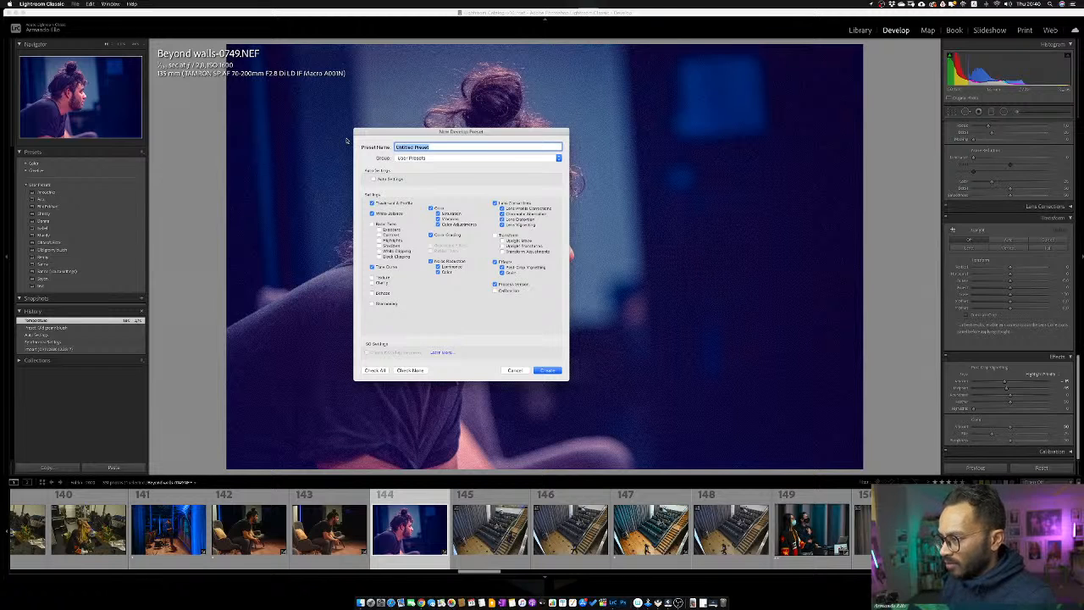
type("Su")
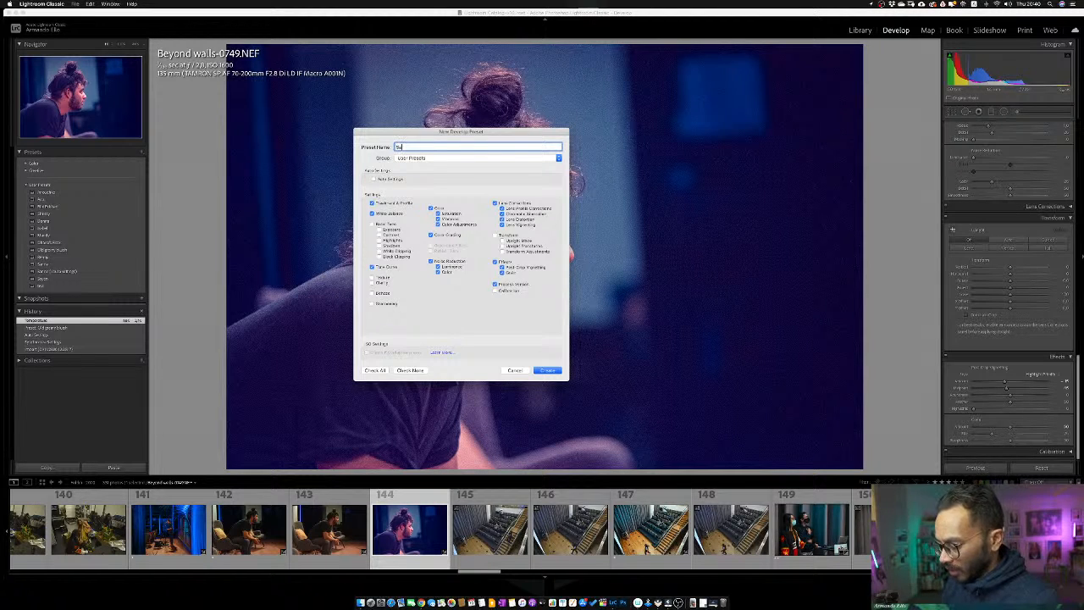
type("ave")
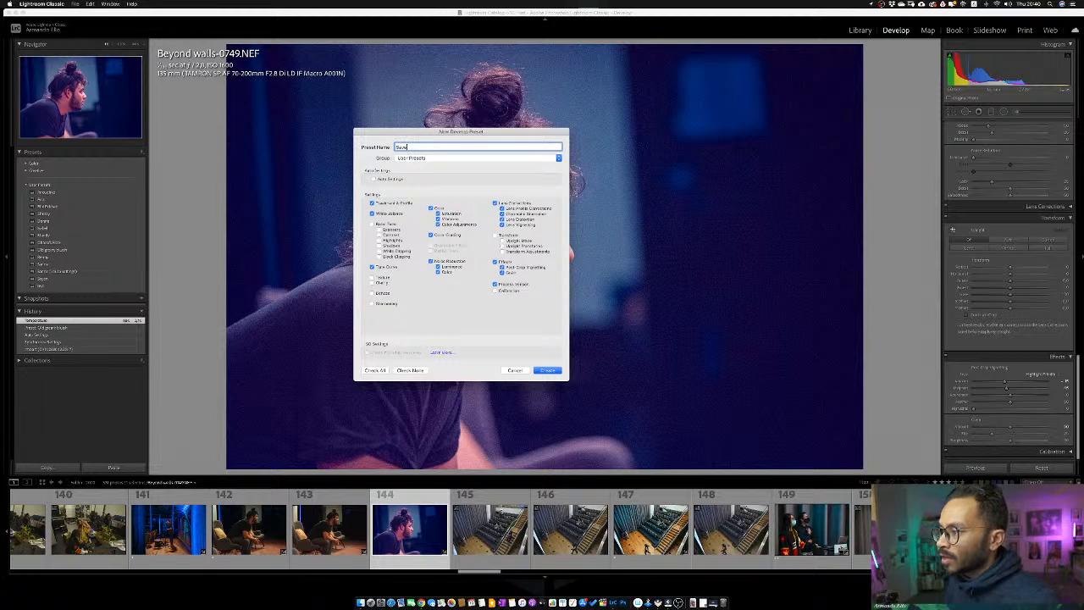
left_click(558, 157)
left_click(542, 158)
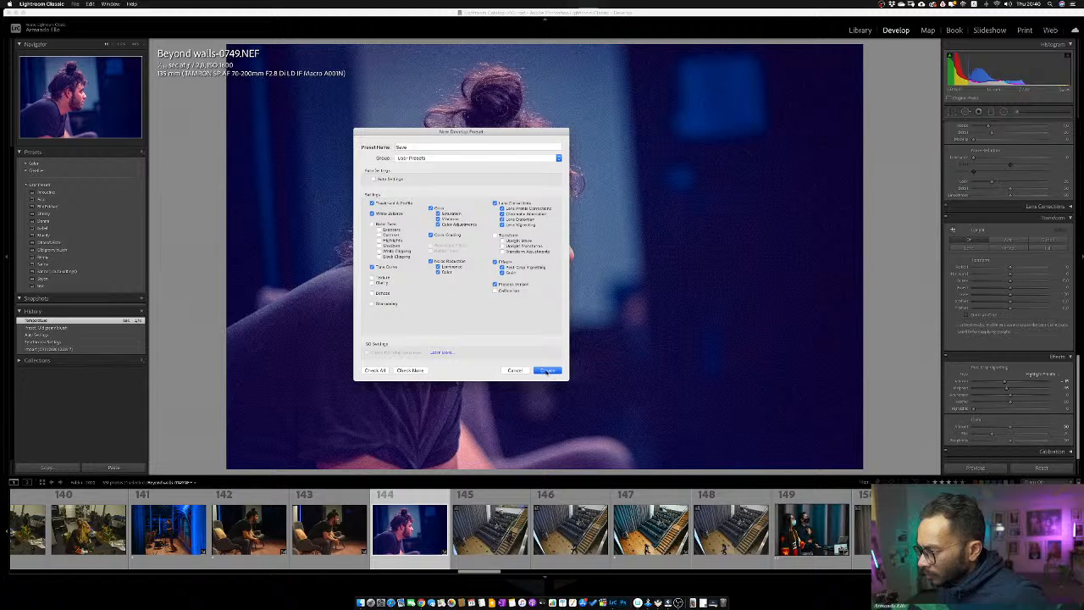
left_click(547, 371)
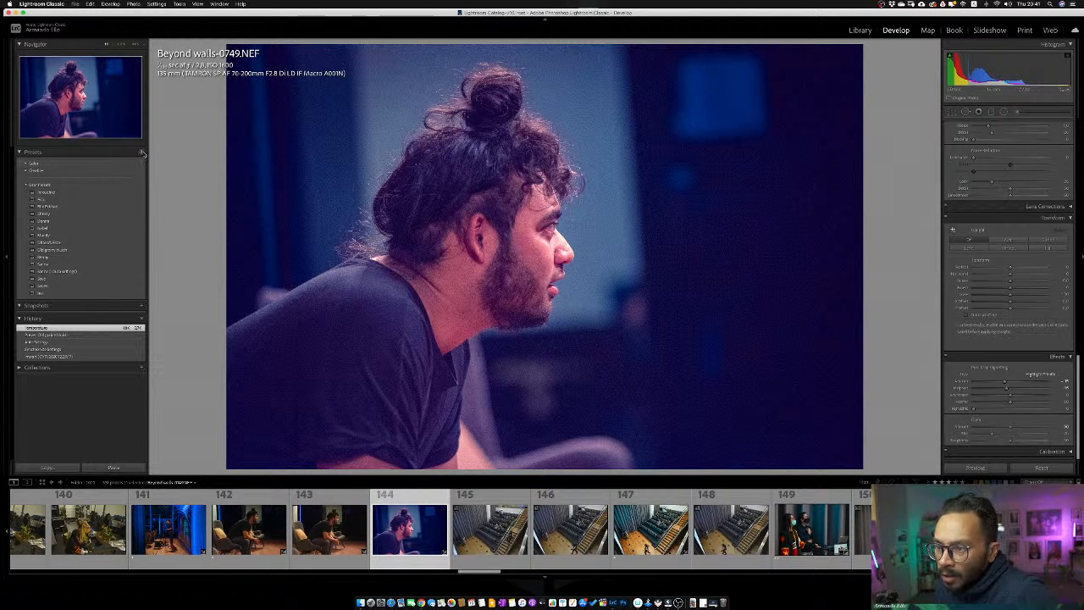
Reveal the old grainy bluish preset's XMP file in Finder and examine the folder path leading to User Presets
left_click(19, 153)
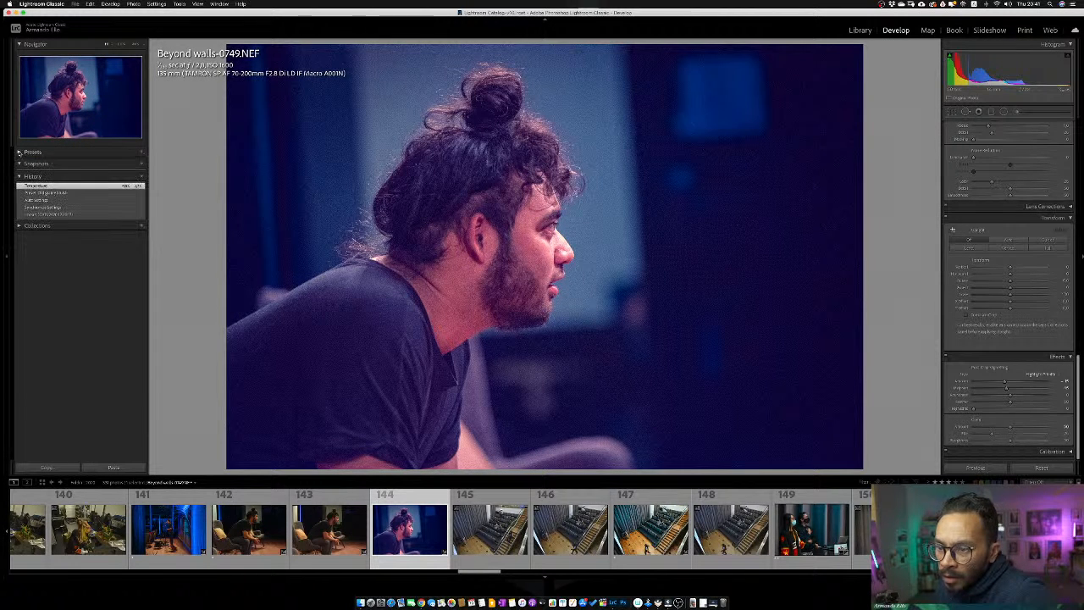
left_click(19, 152)
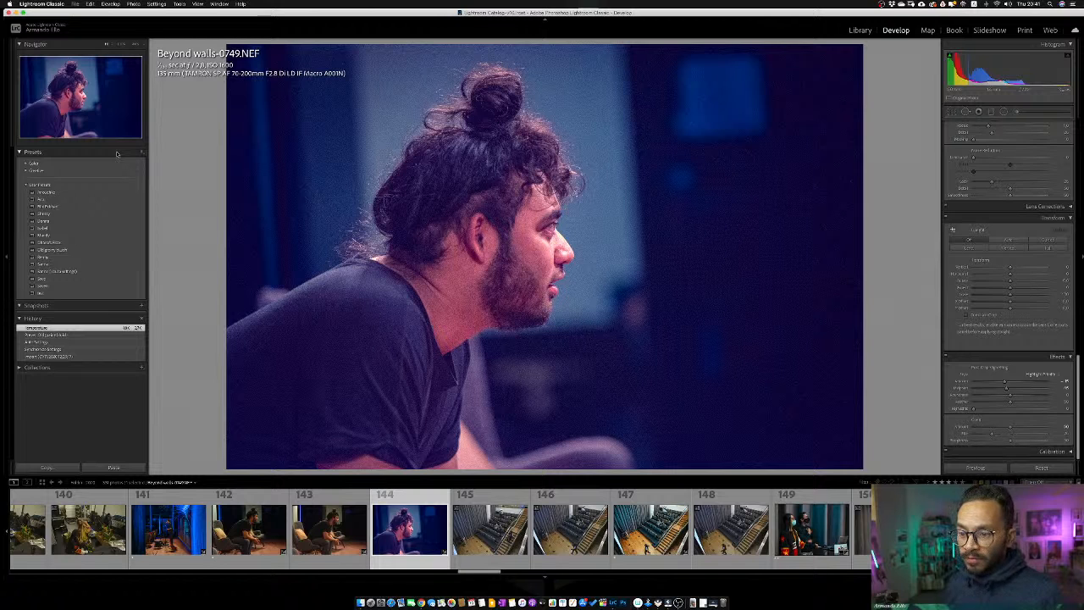
right_click(63, 289)
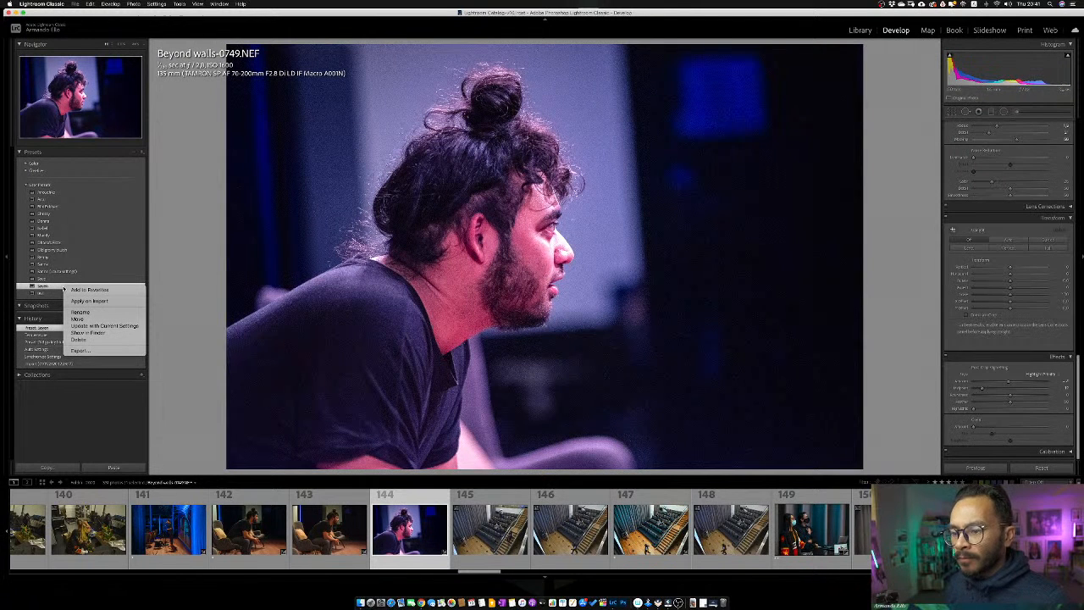
right_click(58, 252)
right_click(58, 251)
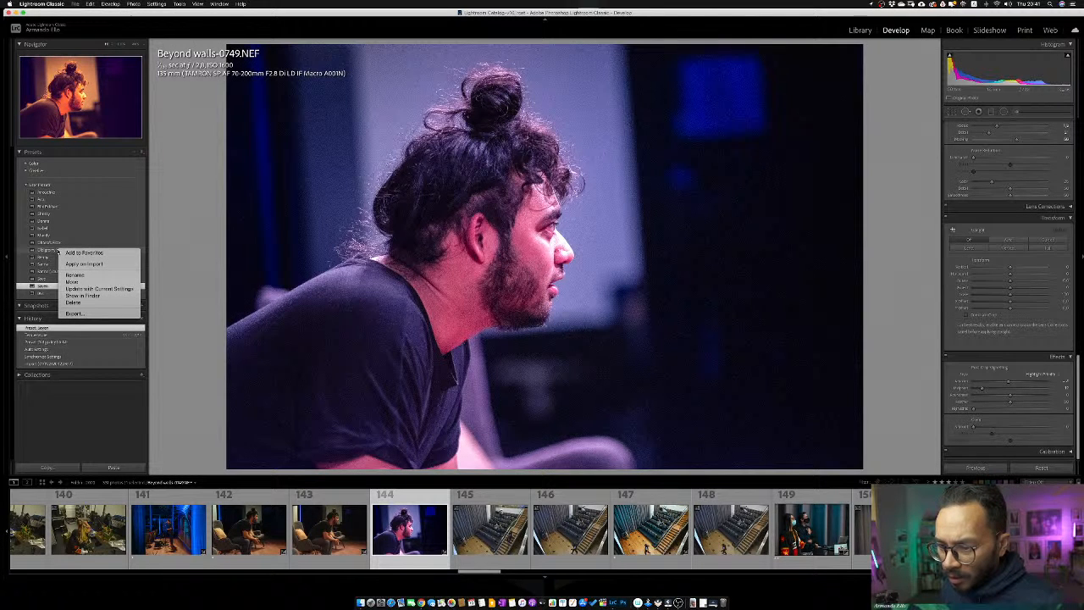
left_click(88, 294)
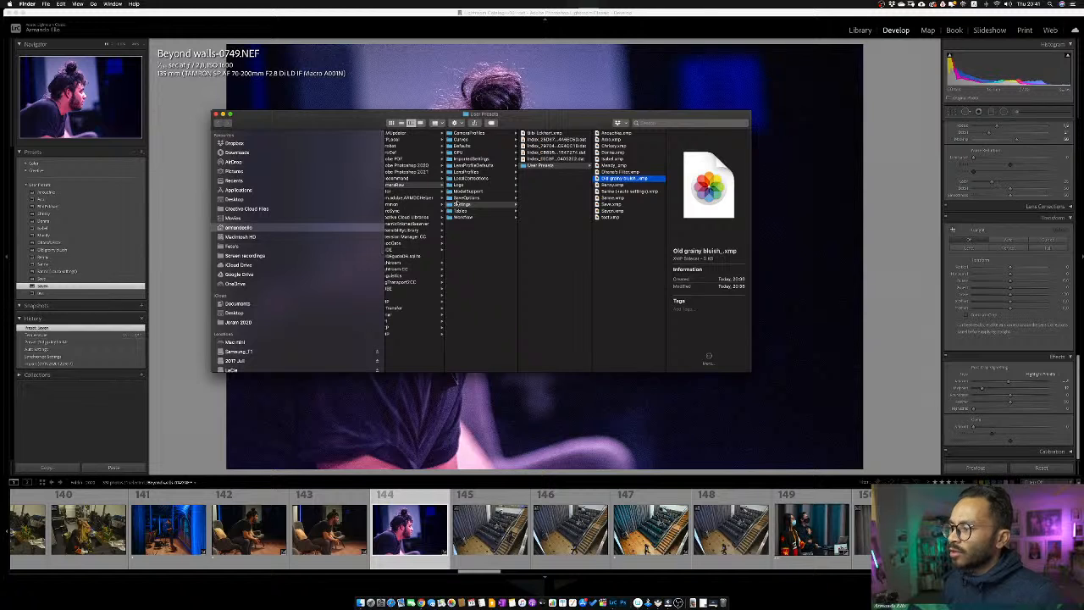
scroll(458, 203, "left", 2)
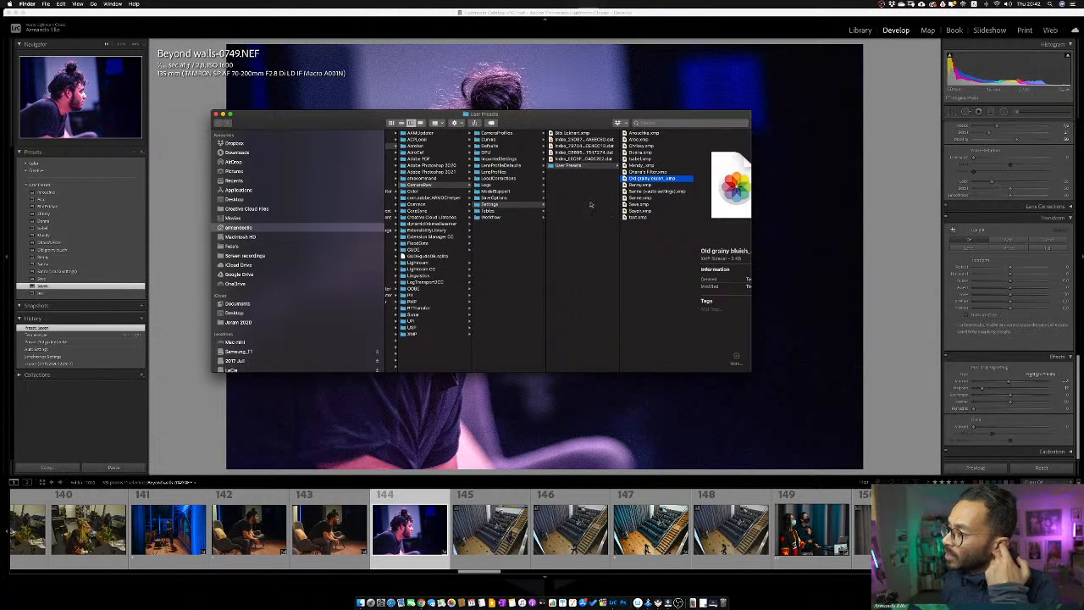
scroll(456, 201, "left", 5)
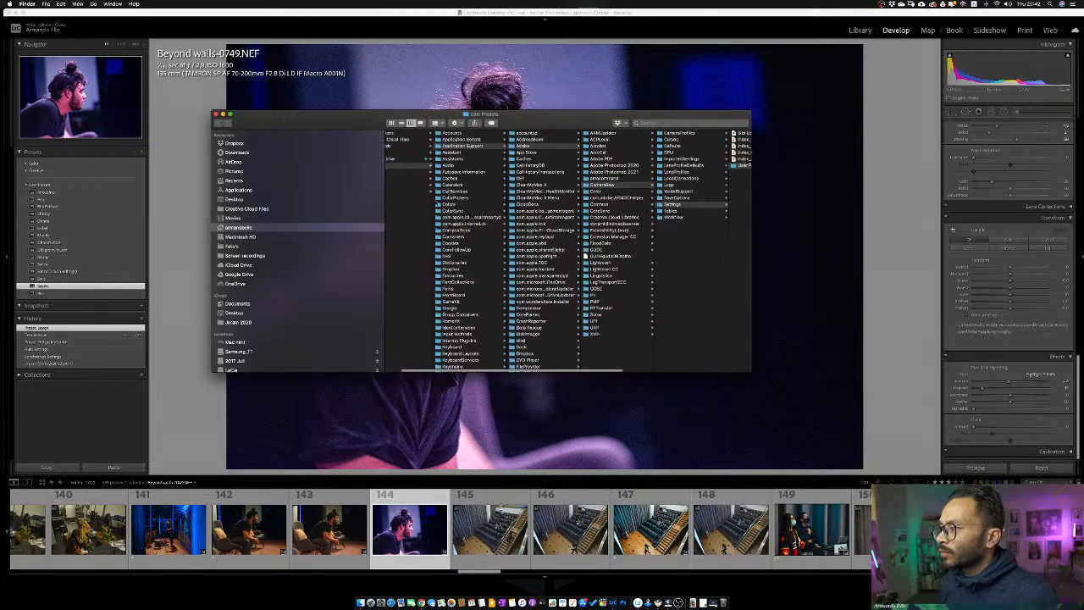
scroll(634, 159, "right", 5)
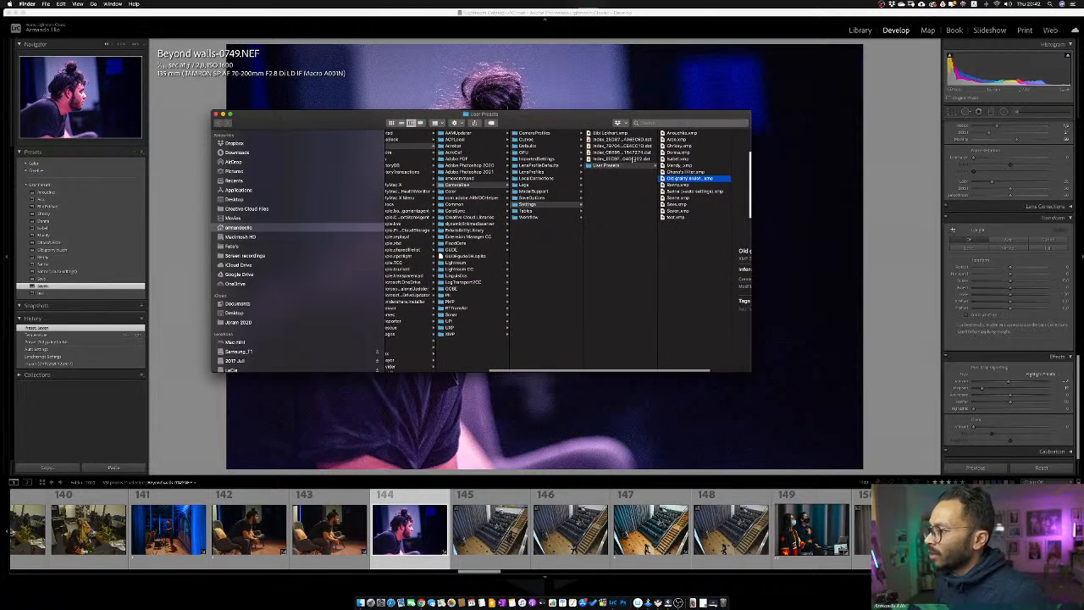
Examine all preset XMP files in the User Presets folder and the neighbouring SaveOptions folder in Finder
scroll(605, 167, "right", 3)
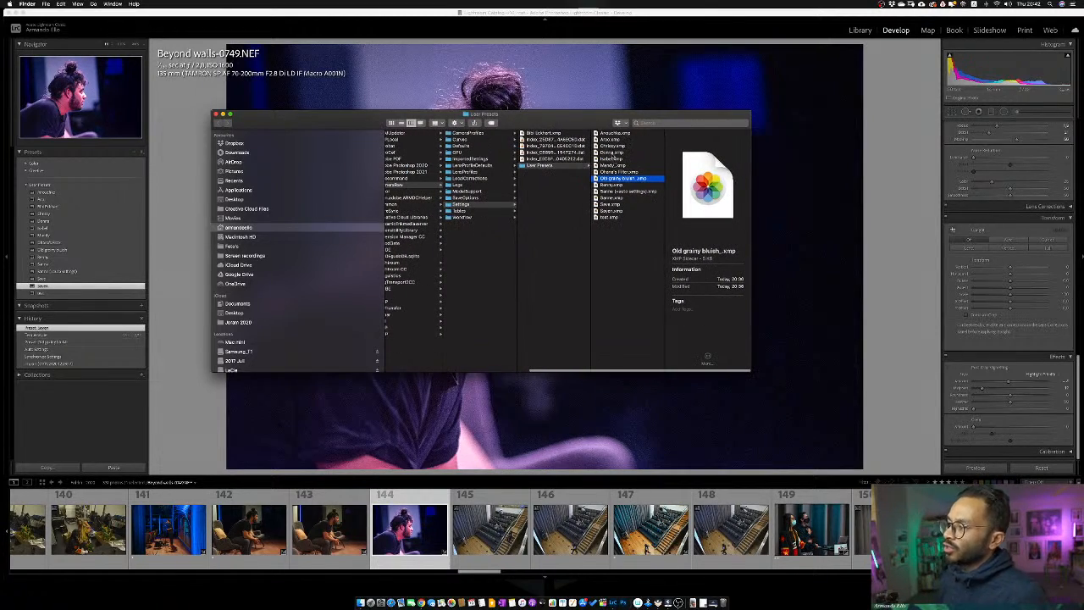
left_click_drag(589, 120, 477, 109)
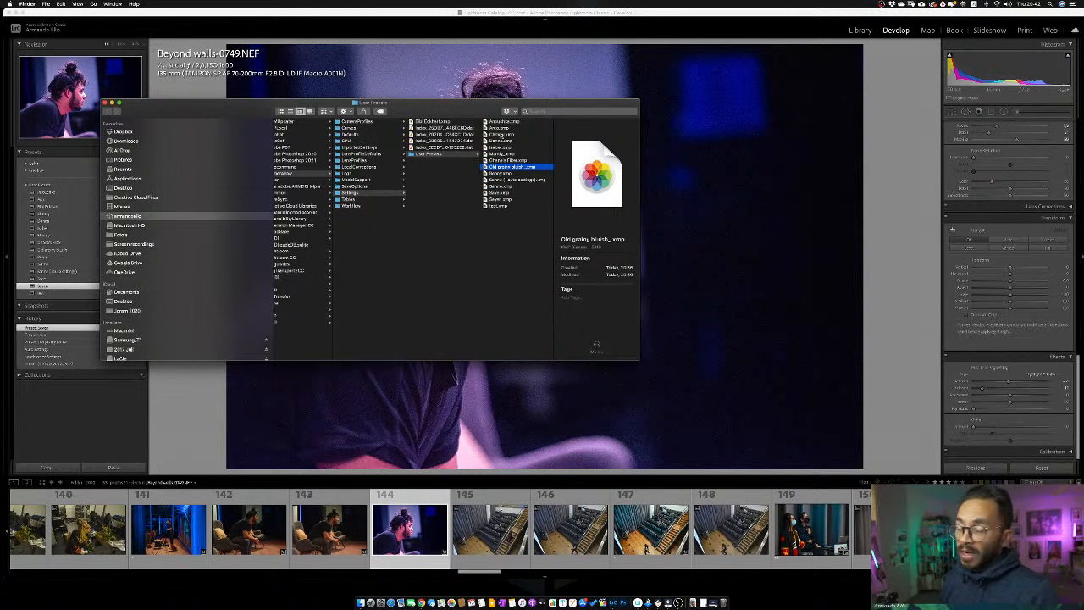
left_click_drag(506, 229, 504, 119)
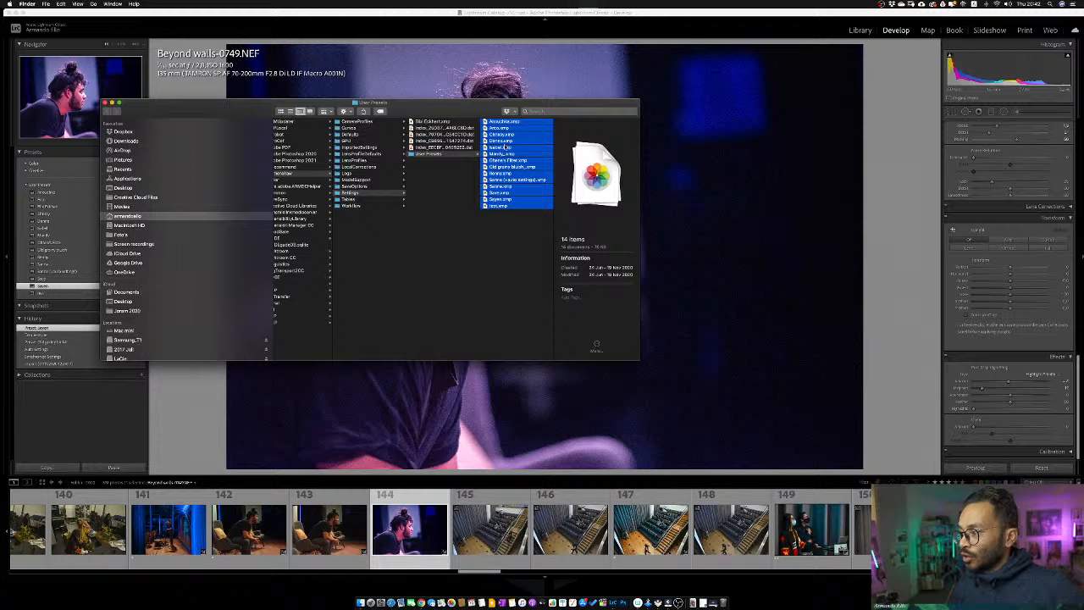
left_click(360, 185)
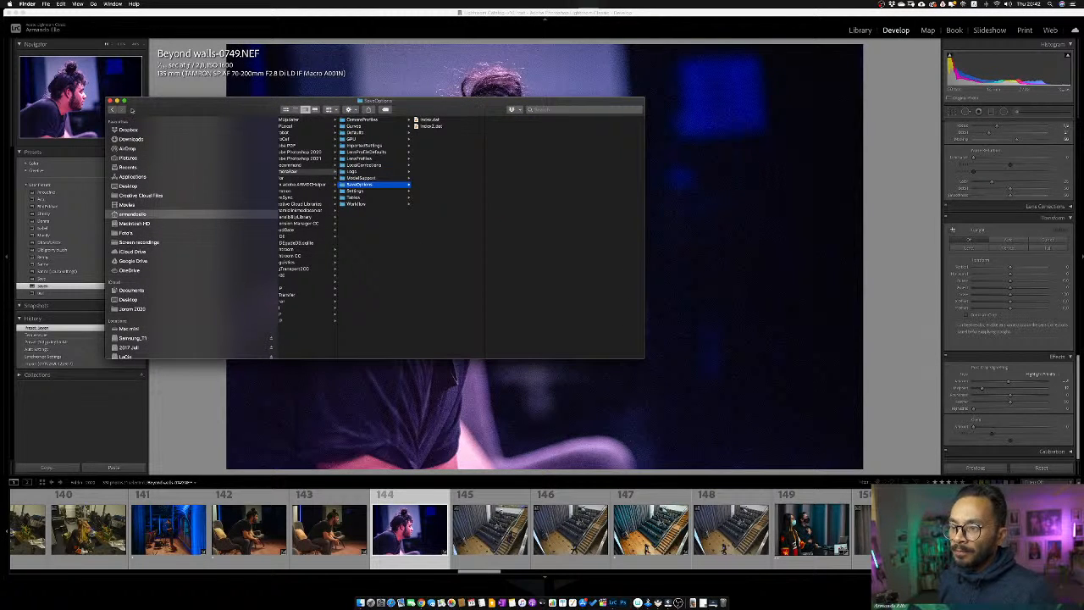
left_click_drag(144, 104, 357, 111)
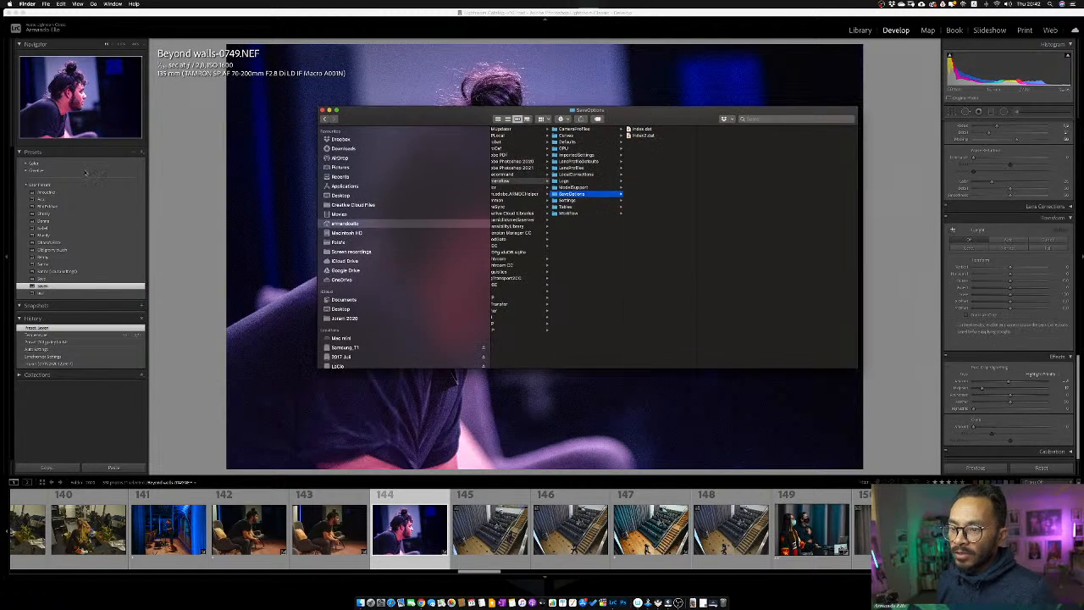
Switch back to Lightroom Classic, apply the test preset from User Presets to the photo, and permanently delete that preset
left_click(135, 155)
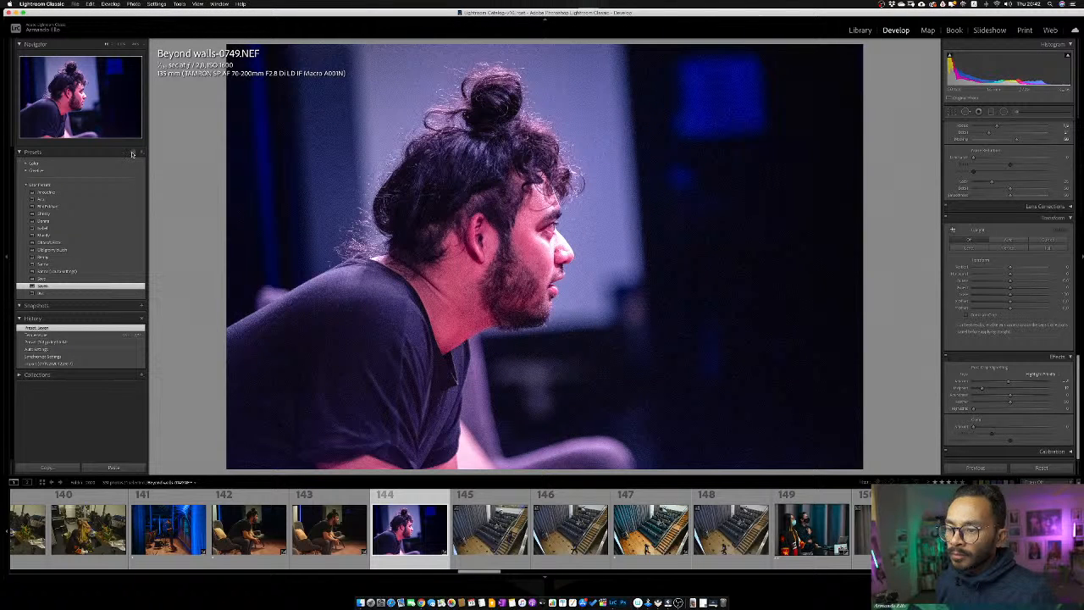
left_click(68, 293)
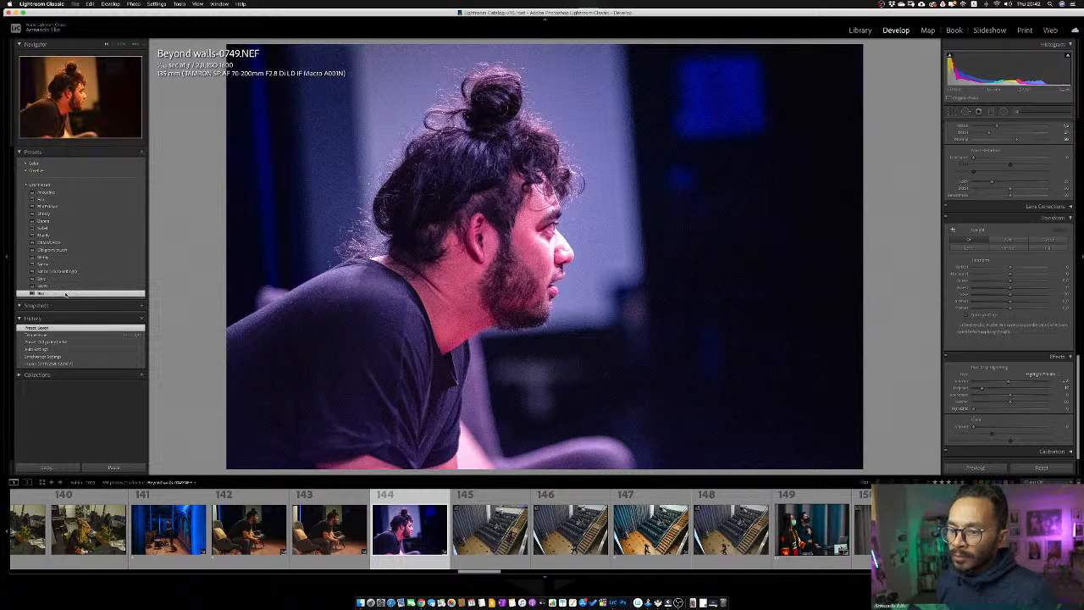
left_click(134, 154)
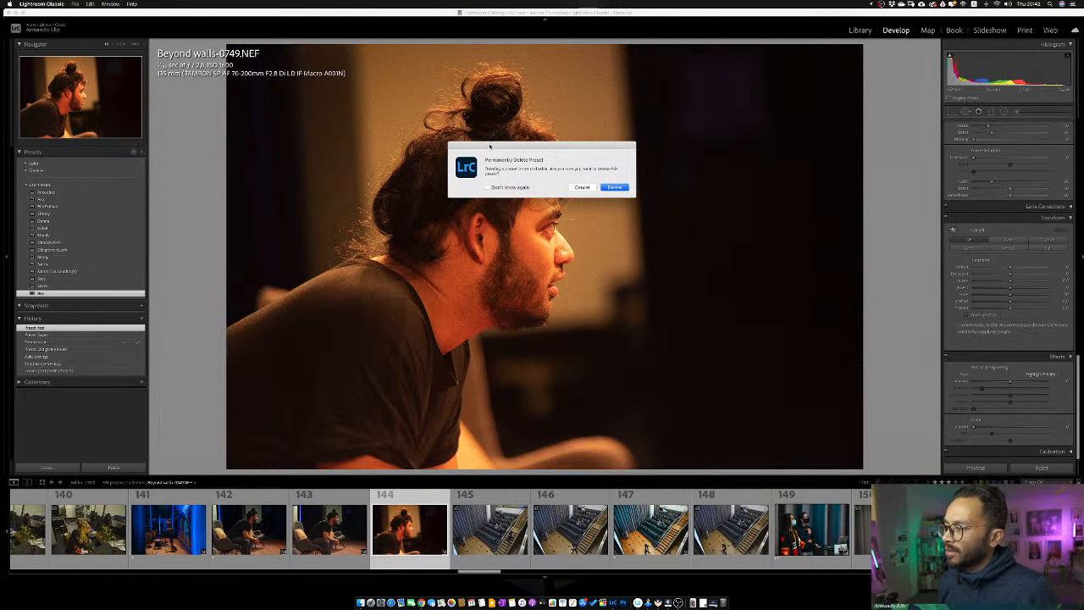
left_click(616, 187)
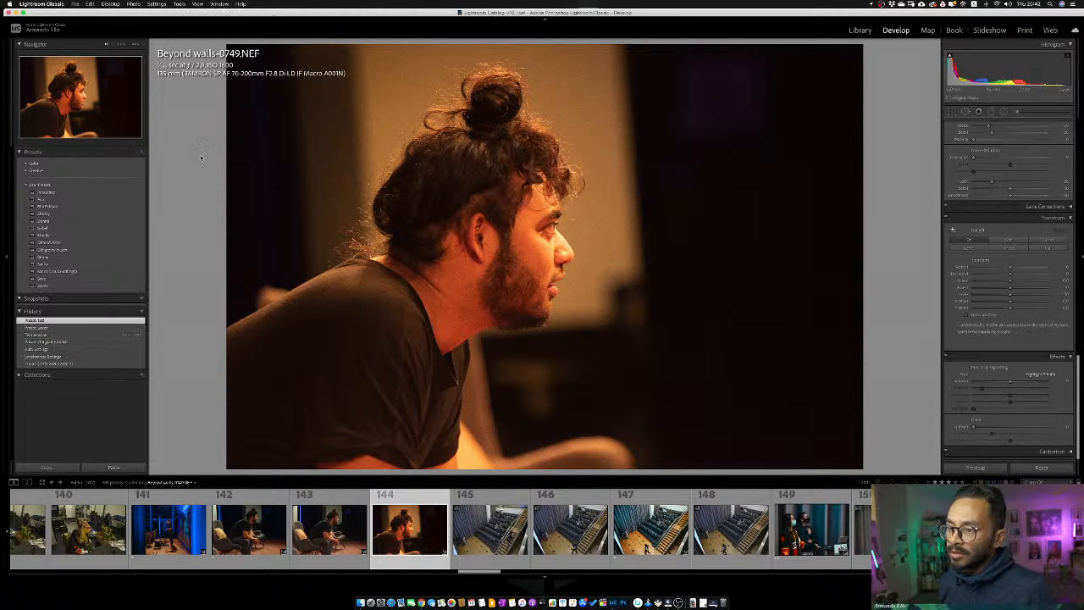
Start a preset import and browse the home folder's Applications and Chrome Apps folders for the preset files
left_click(141, 152)
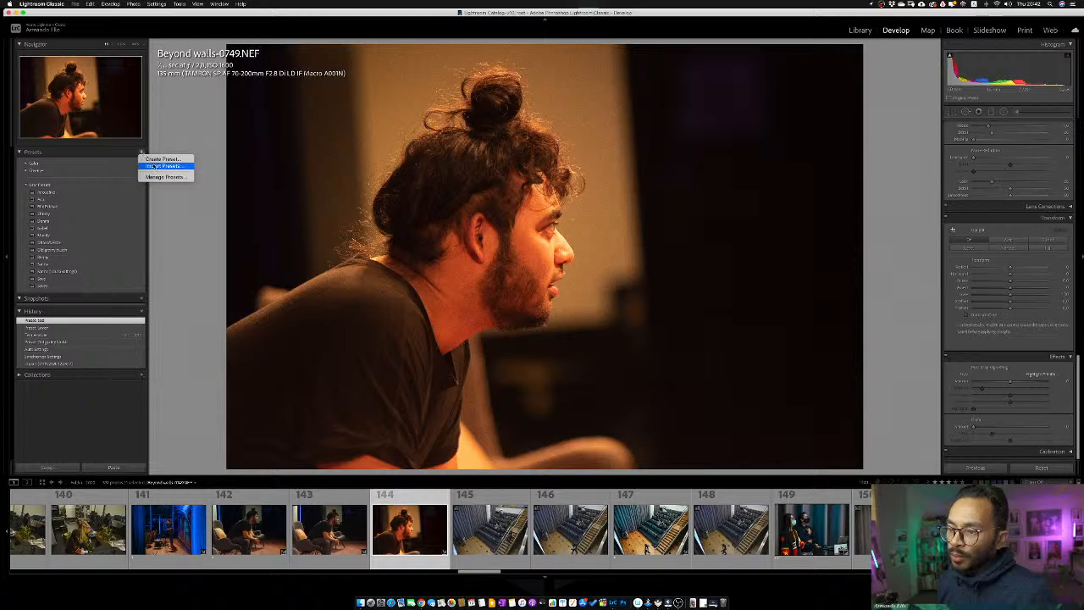
left_click(163, 166)
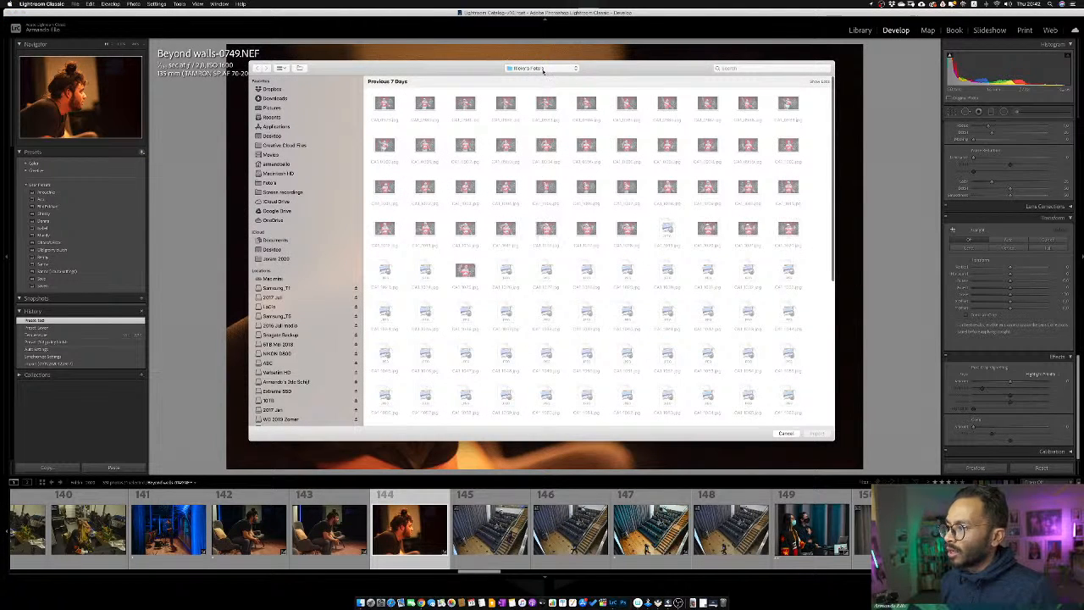
left_click(543, 69)
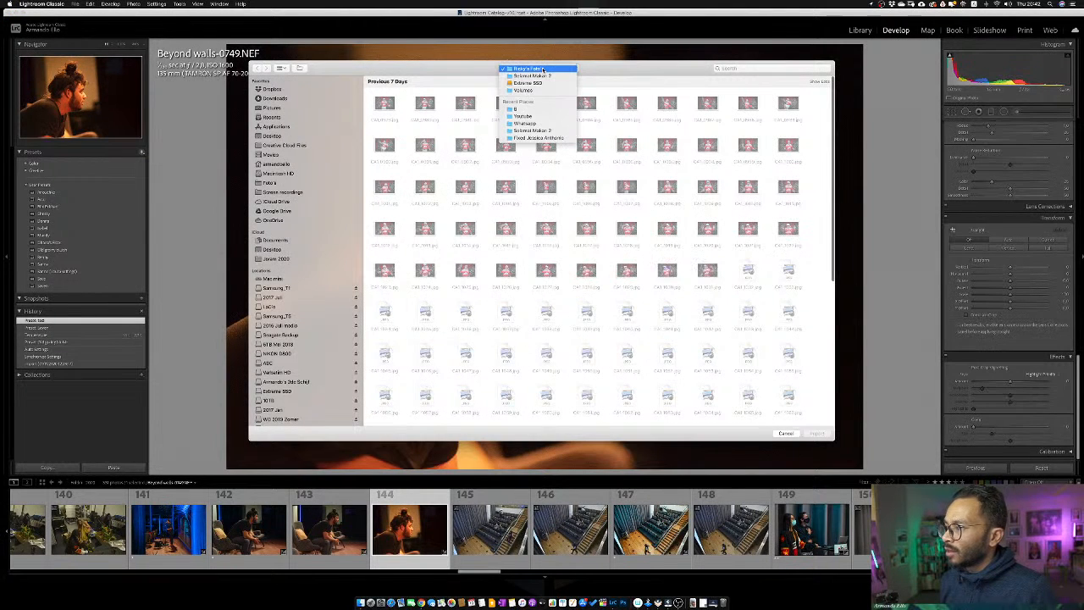
left_click(479, 70)
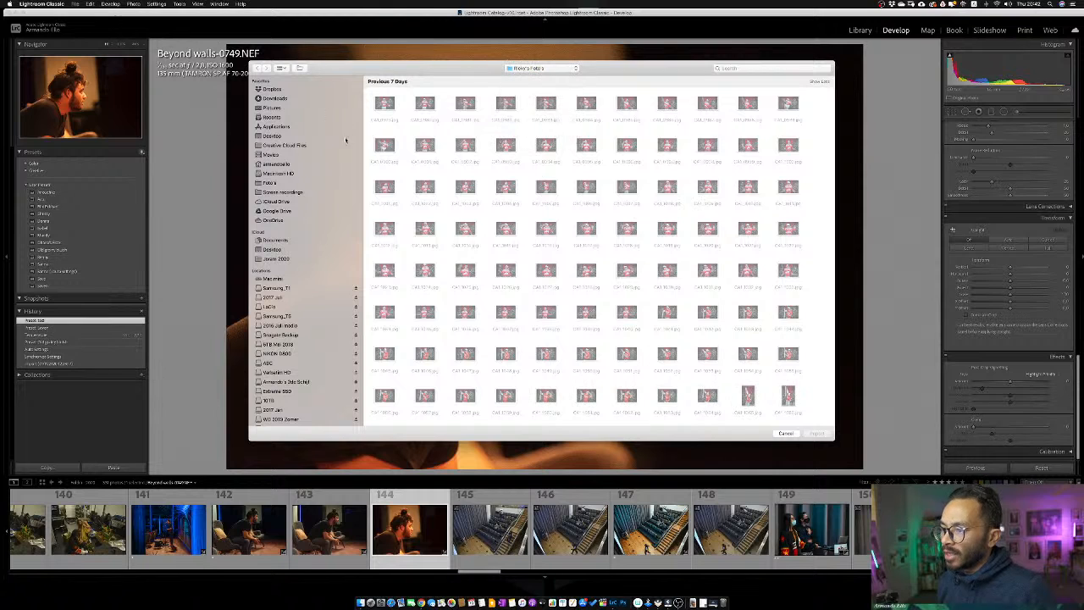
left_click(279, 164)
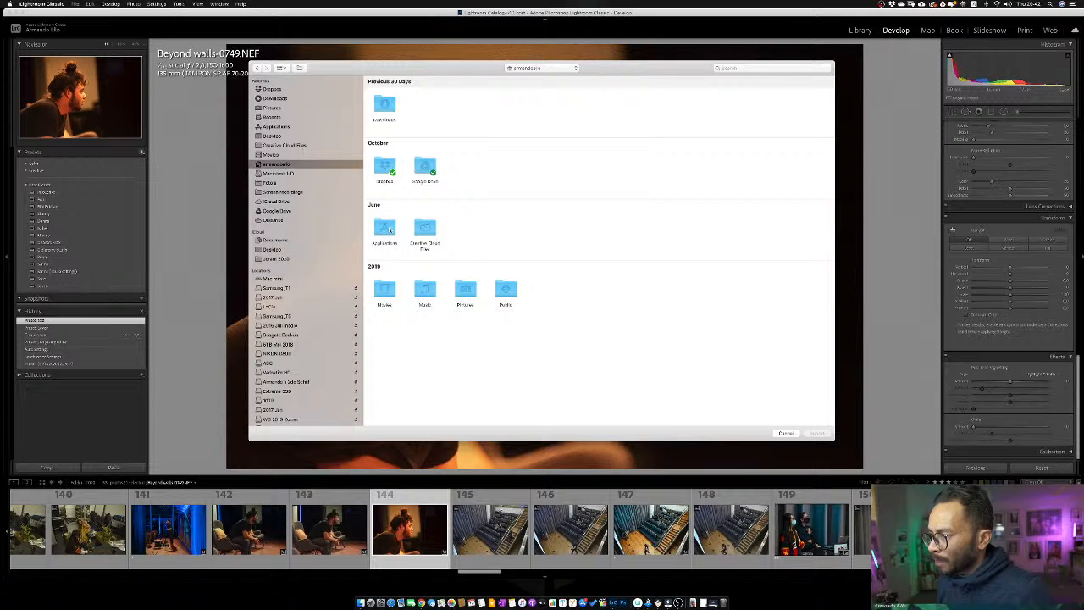
double_click(386, 227)
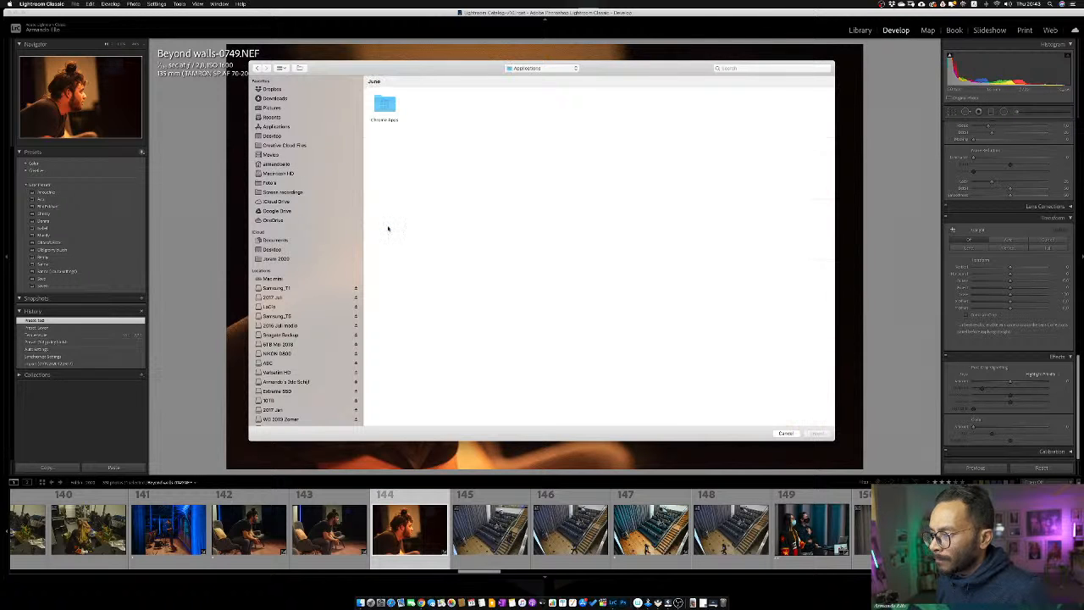
double_click(386, 100)
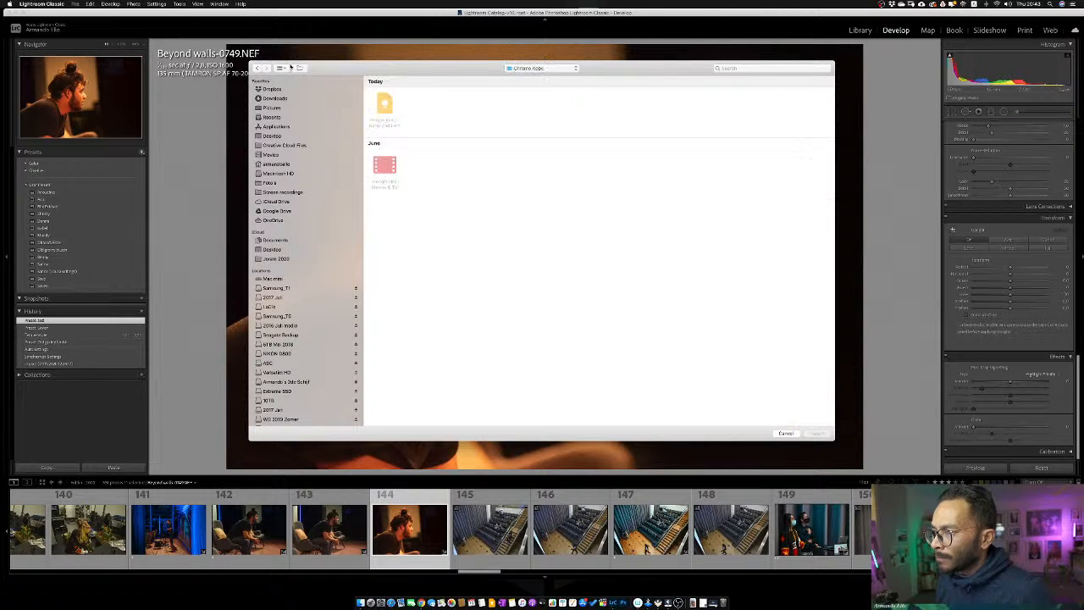
left_click(259, 67)
left_click(259, 68)
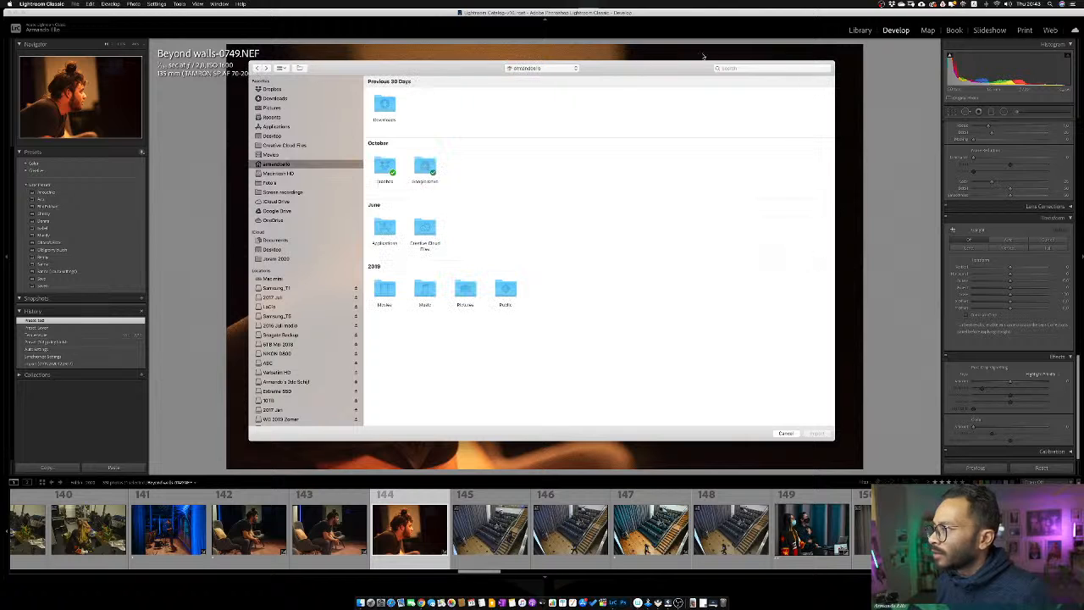
Search this Mac for "User presets" in the import dialog, clear the search and cancel the import
left_click(740, 68)
type("lbo")
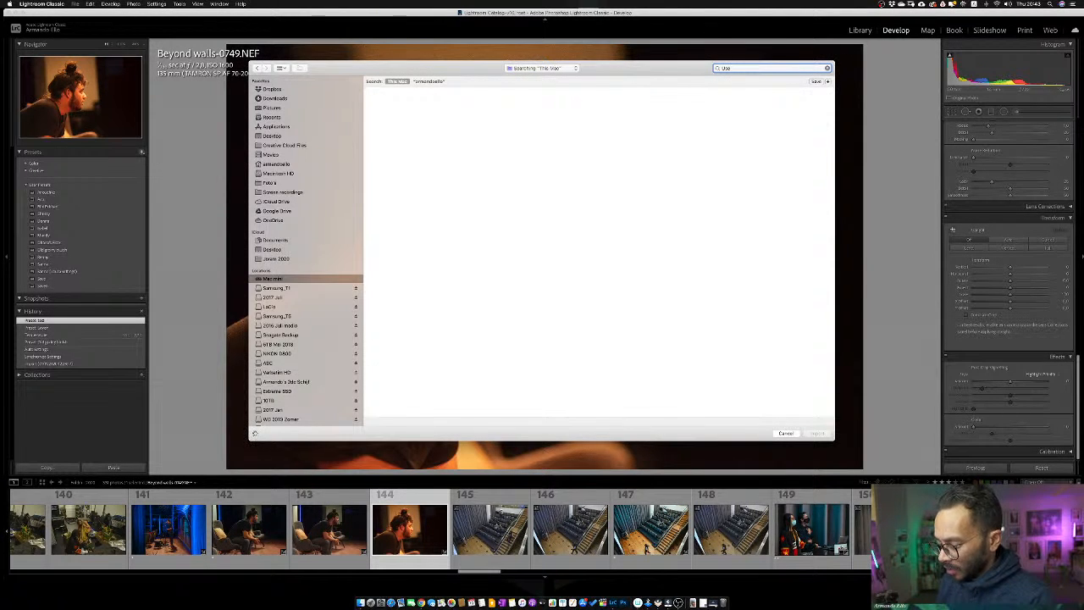
type("r preset")
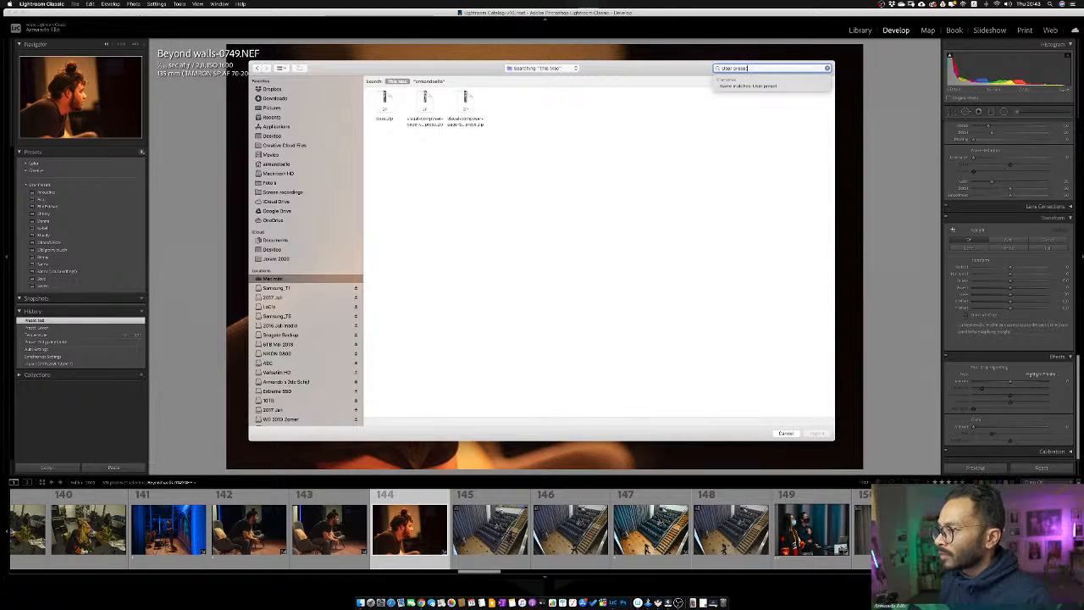
type("s")
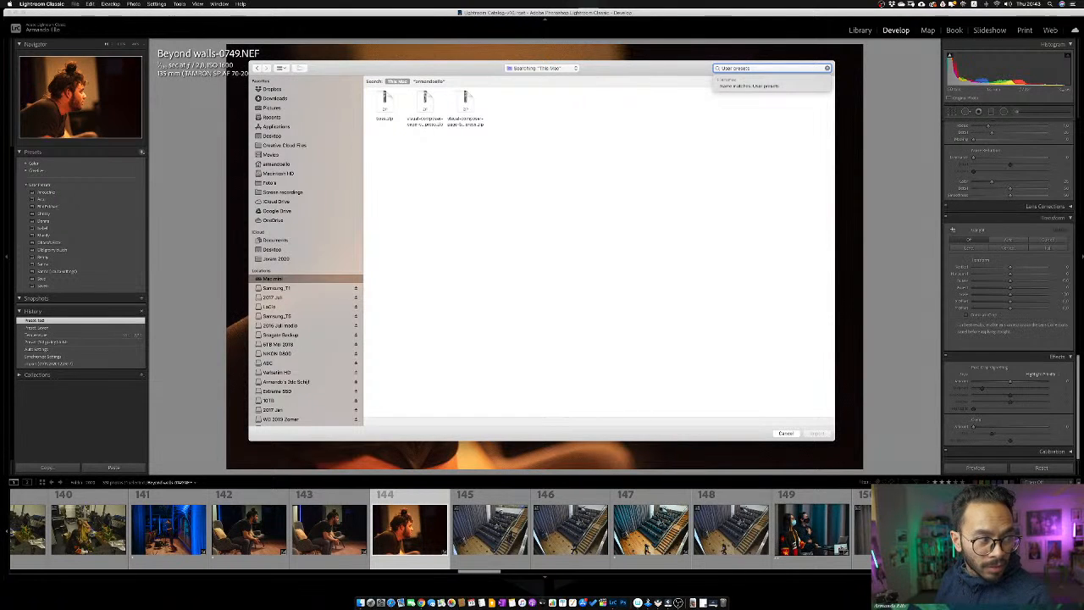
key("BackSpace")
key("BackSpace")
key("BackSpace")
key("BackSpace")
key("BackSpace")
key("BackSpace")
key("BackSpace")
key("BackSpace")
key("BackSpace")
key("BackSpace")
key("BackSpace")
key("BackSpace")
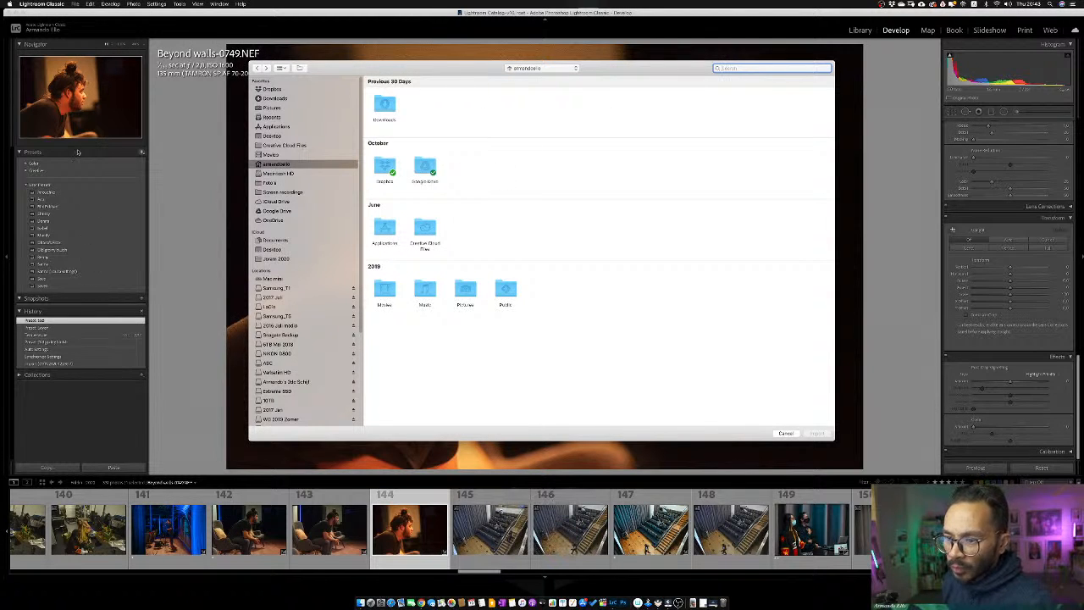
left_click(786, 434)
Reveal the old grainy bluish preset in Finder and move its XMP file from User Presets to the Desktop
right_click(78, 251)
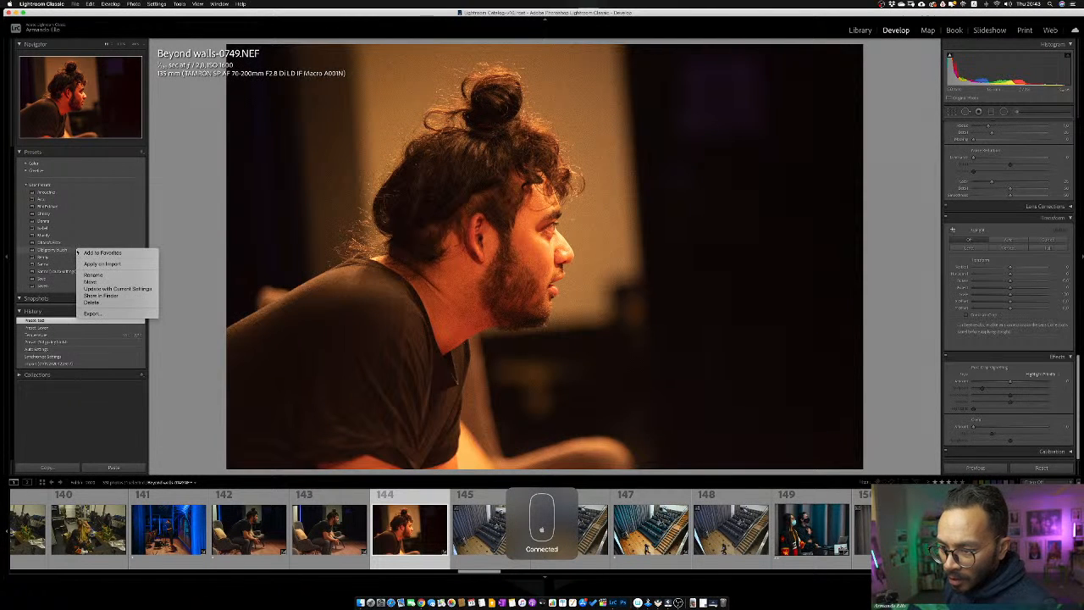
left_click(110, 296)
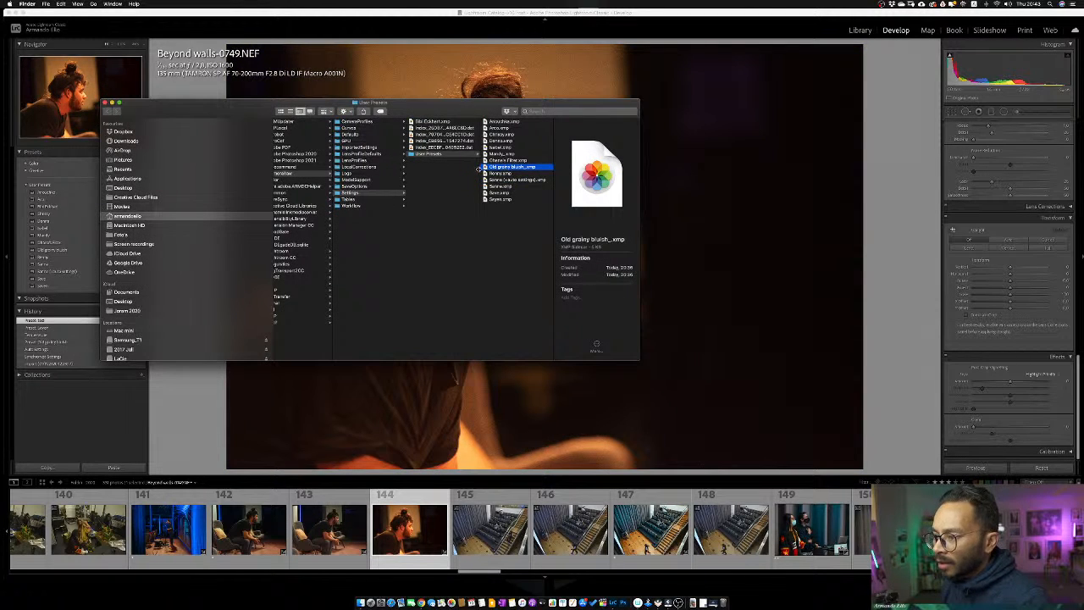
left_click_drag(481, 168, 141, 195)
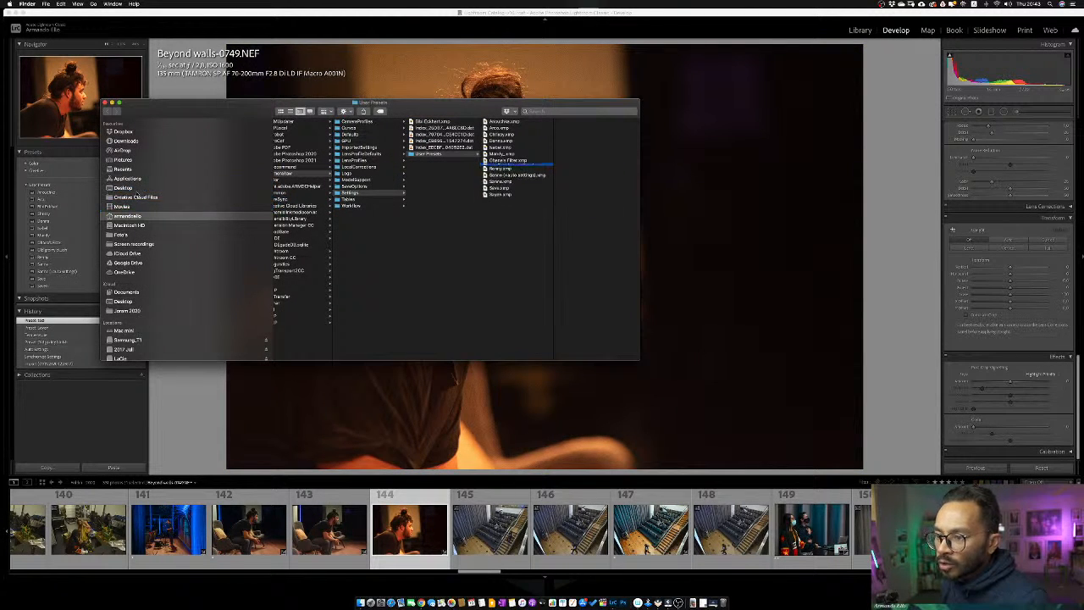
Return to Lightroom Classic and try to import the old grainy bluish XMP preset from the Desktop
left_click(155, 24)
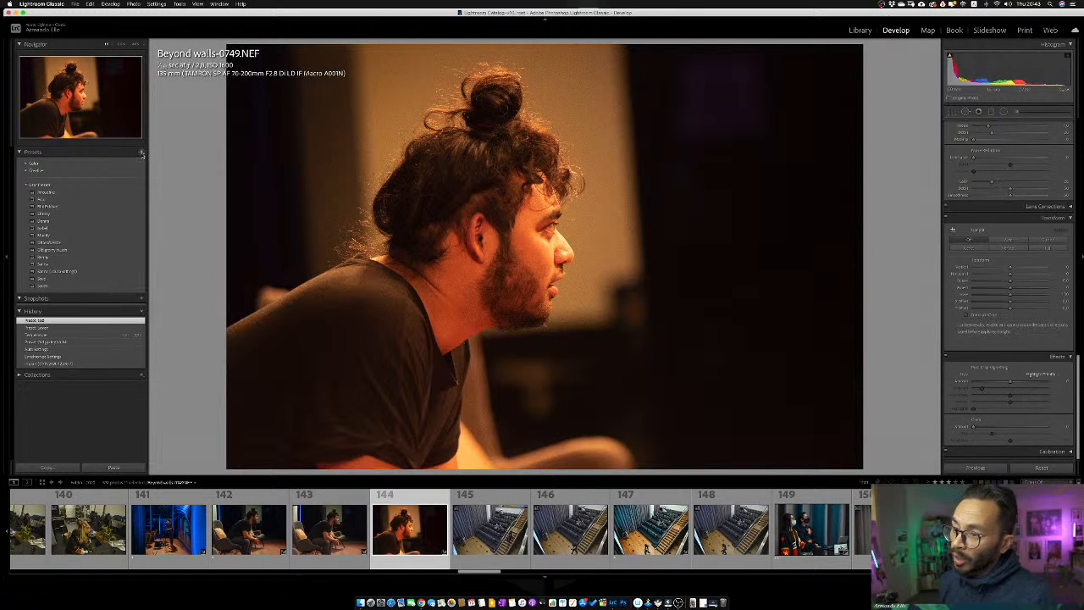
left_click(142, 153)
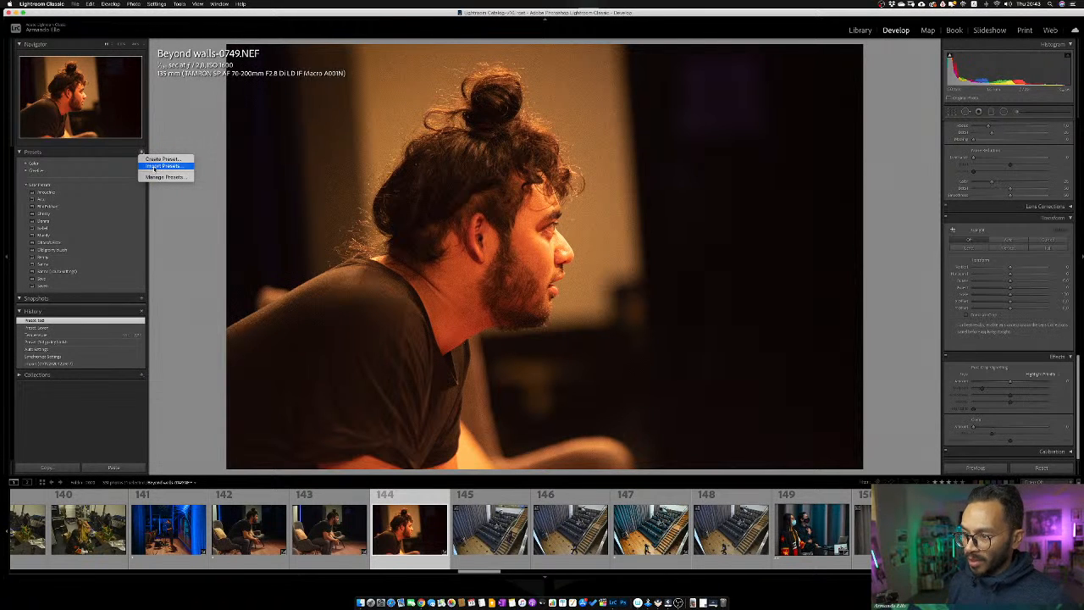
left_click(154, 140)
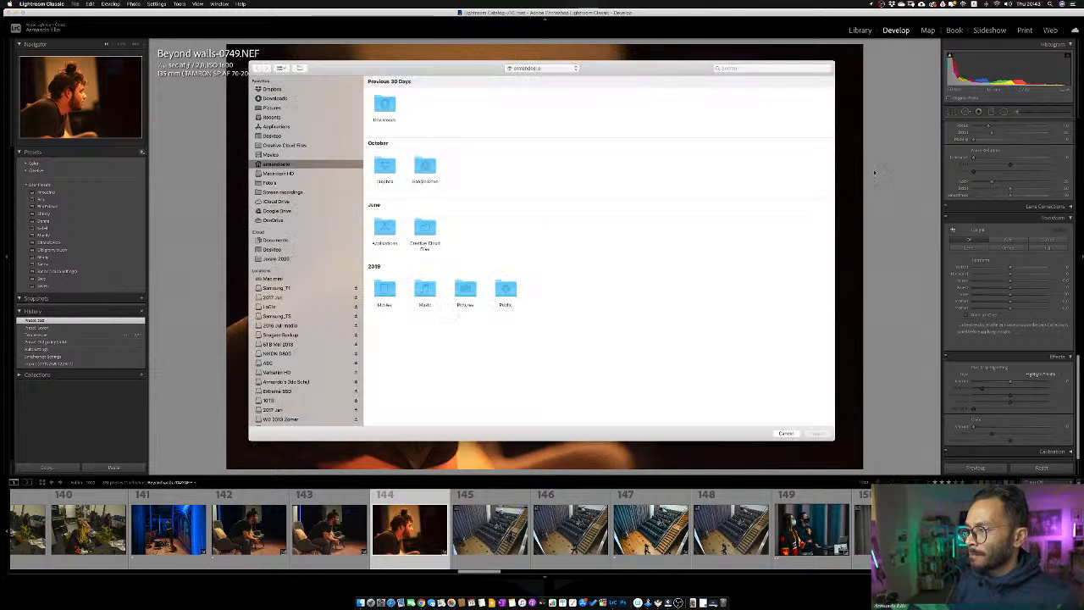
left_click(272, 136)
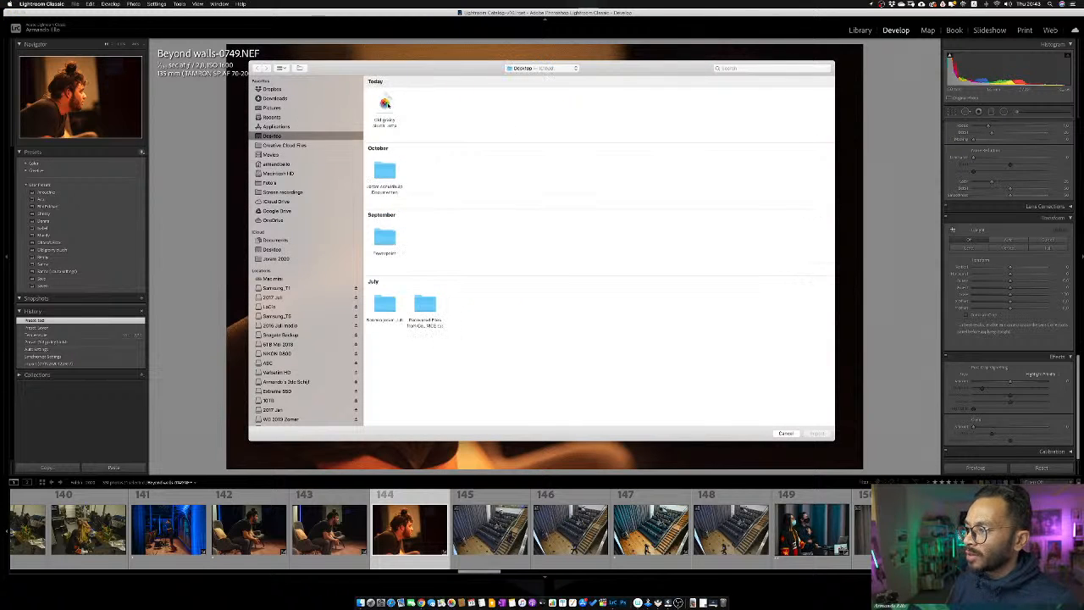
left_click(384, 106)
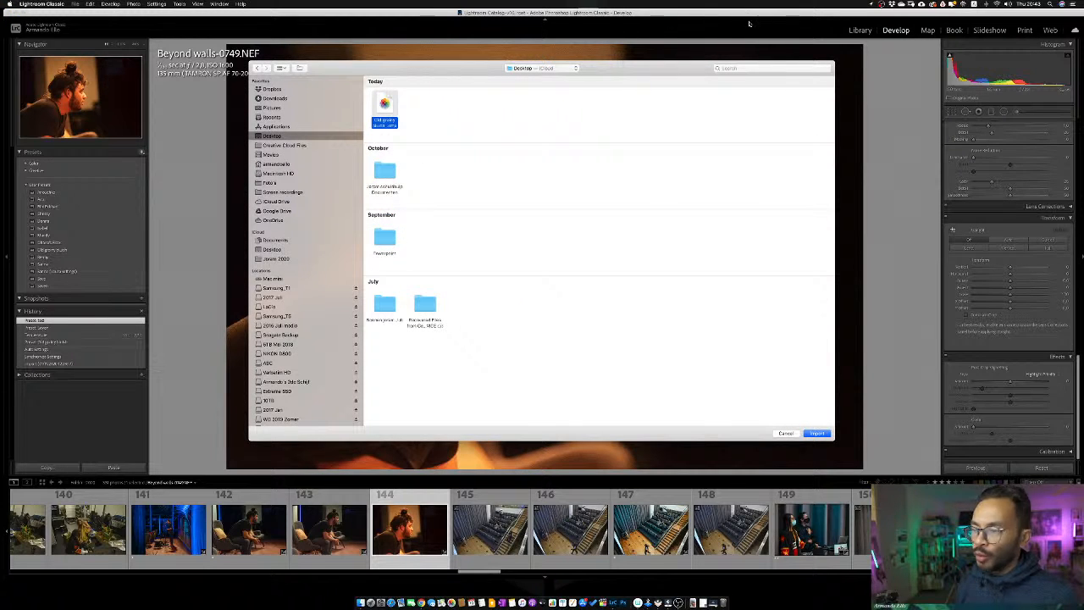
left_click(818, 434)
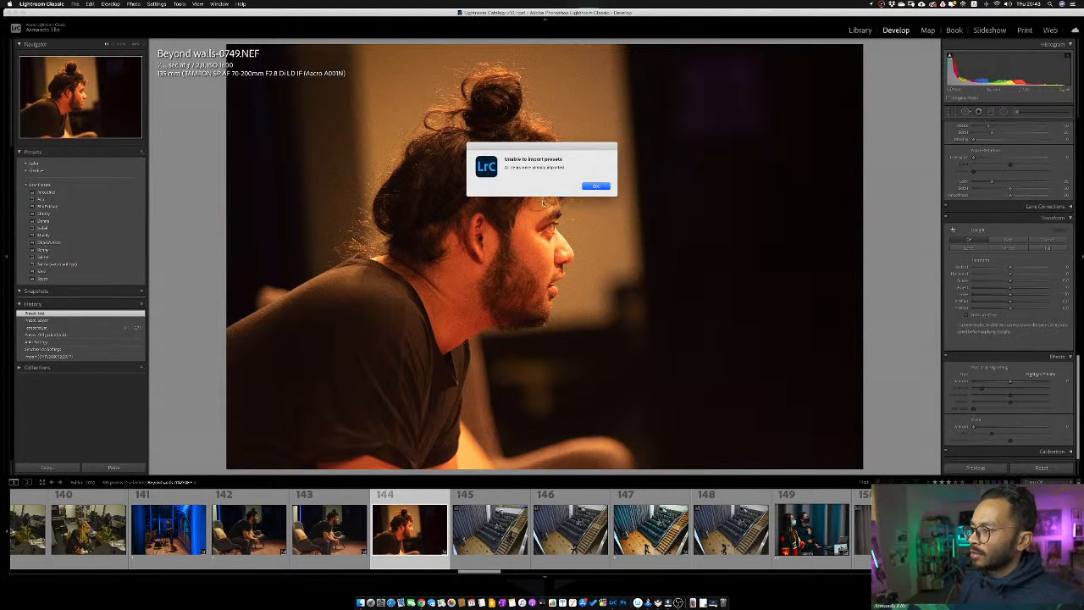
left_click(596, 186)
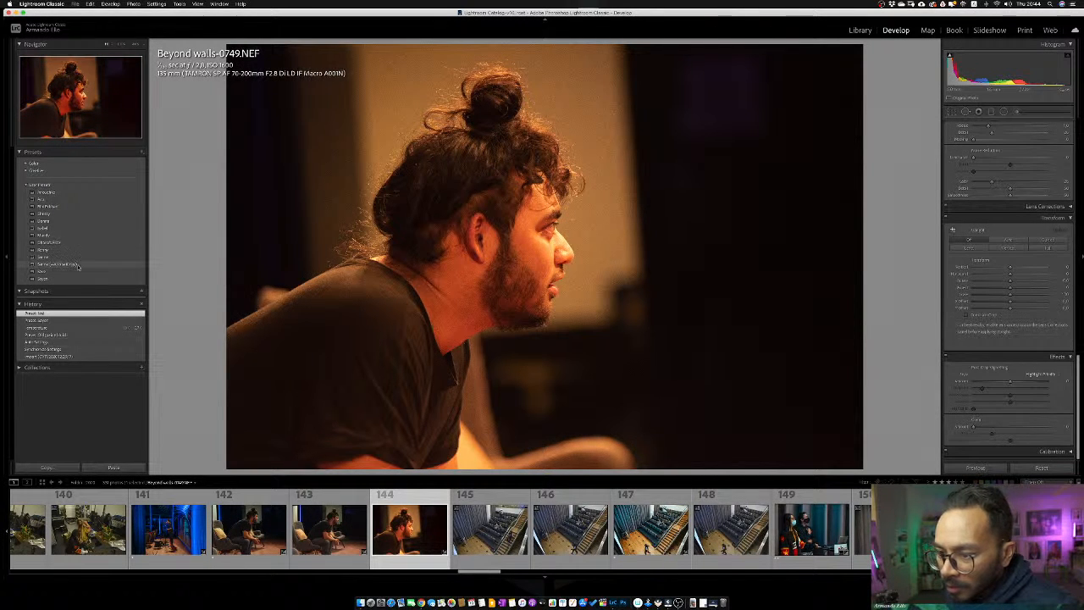
Import the old grainy bluish XMP file from the Desktop once more into the presets
left_click(141, 154)
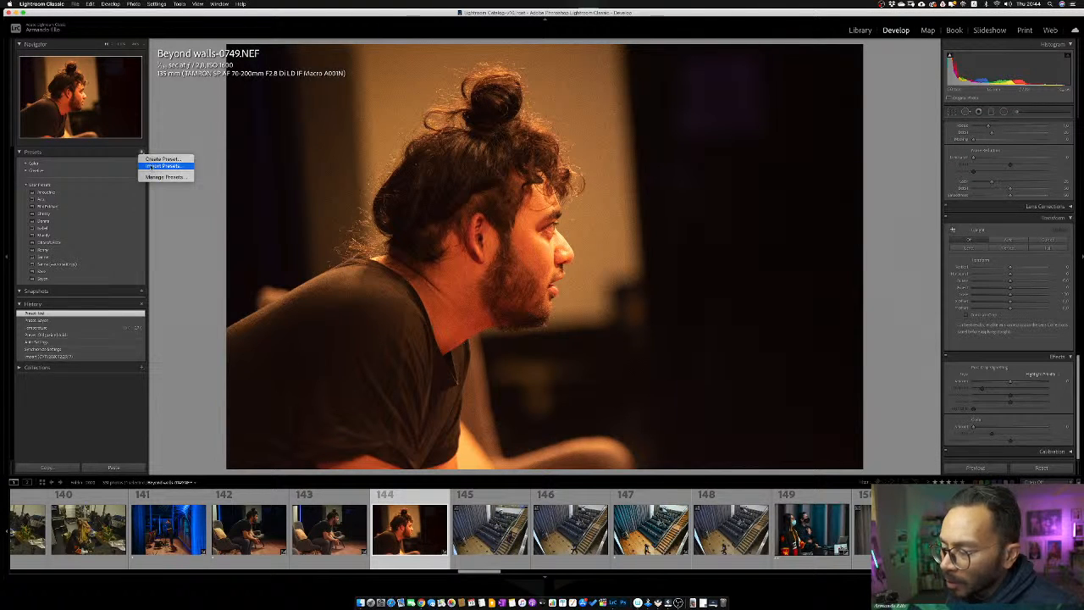
left_click(306, 190)
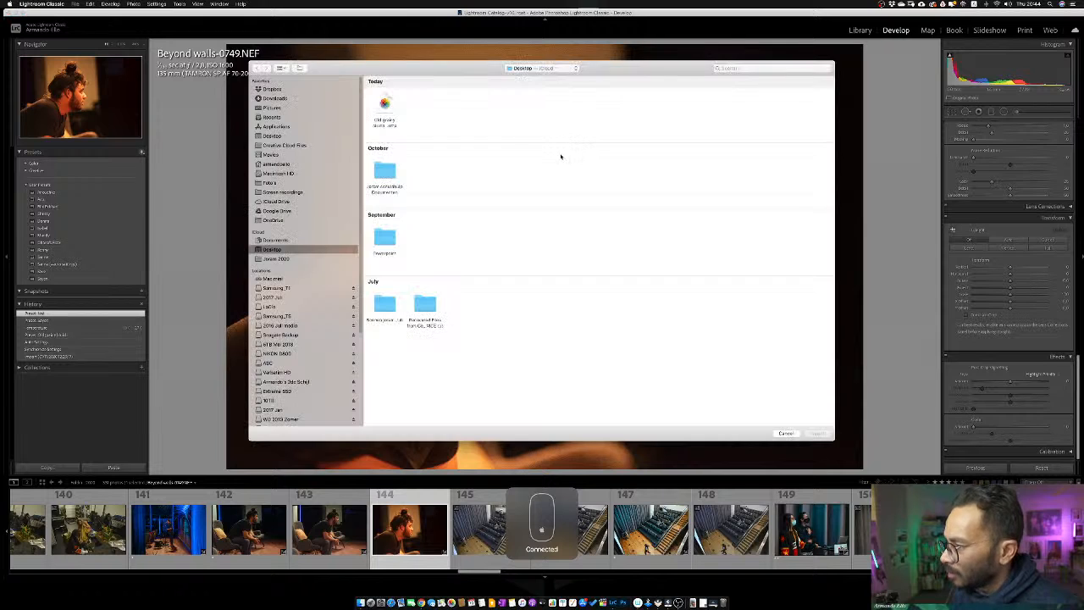
left_click(384, 104)
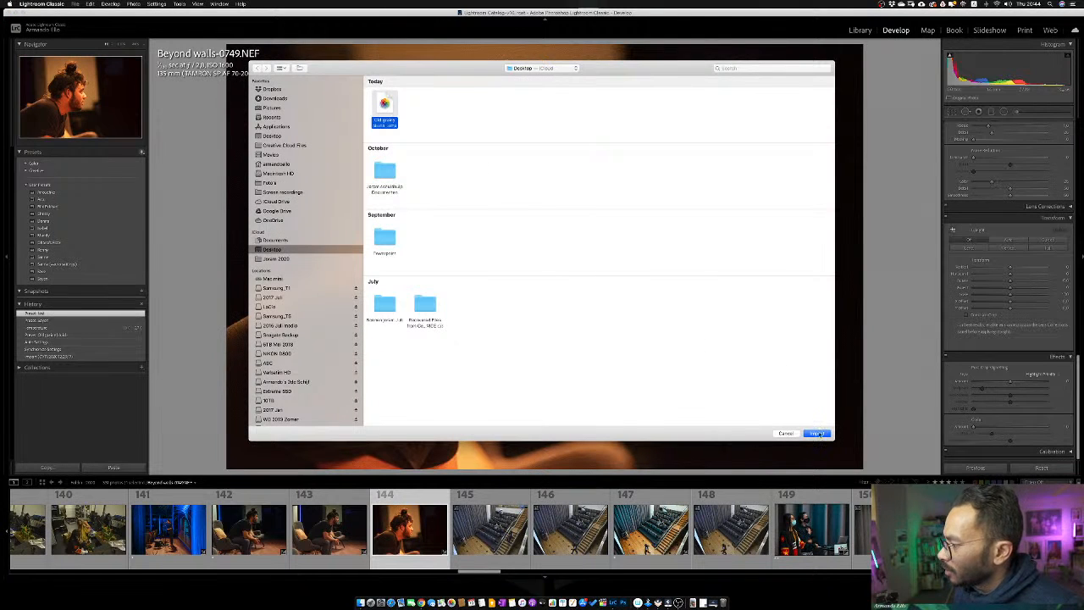
key("Return")
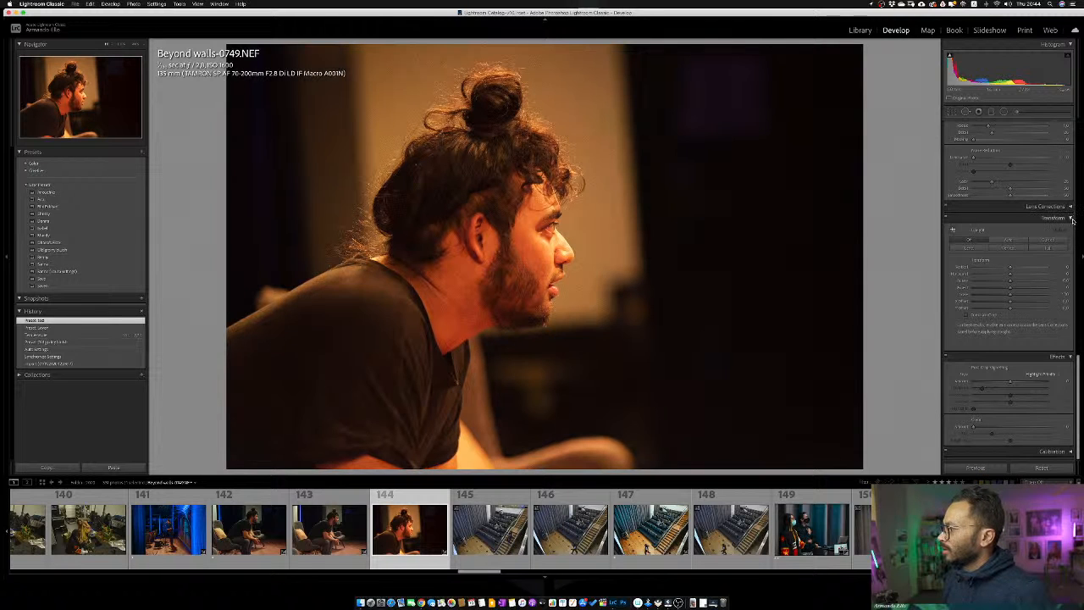
Go back to the Basic adjustments at the start of the develop settings and collapse that section
scroll(1077, 142, "up", 5)
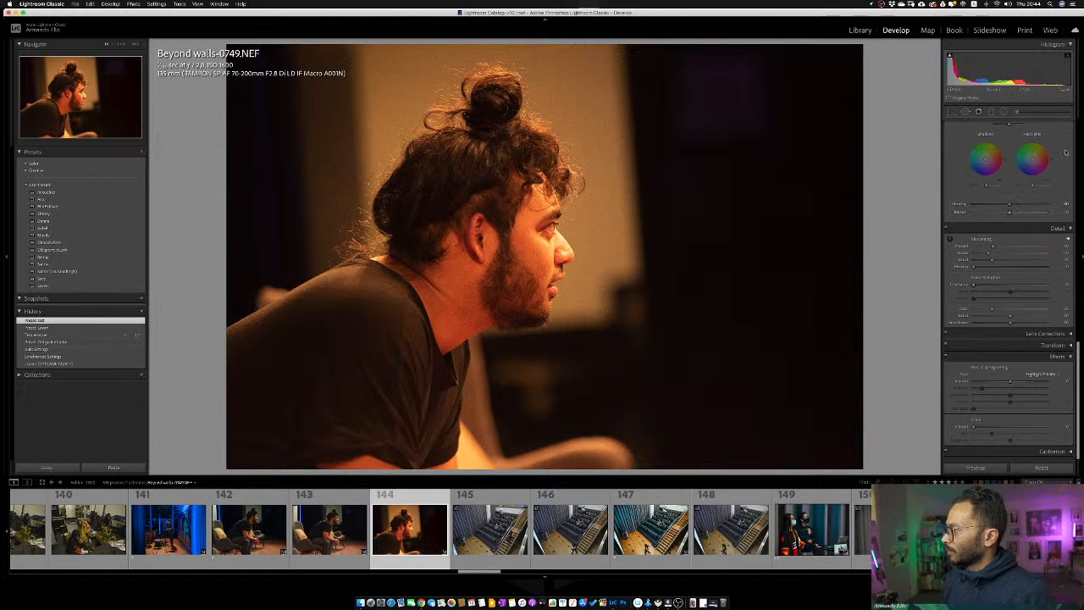
scroll(1078, 137, "up", 5)
scroll(1079, 137, "up", 2)
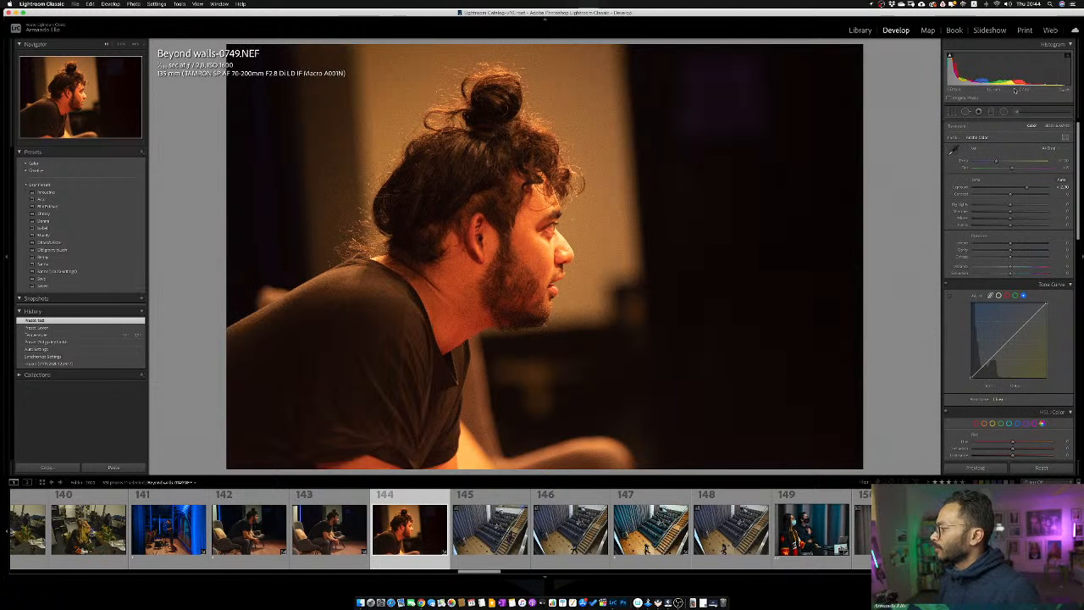
scroll(1070, 127, "up", 1)
left_click(1070, 125)
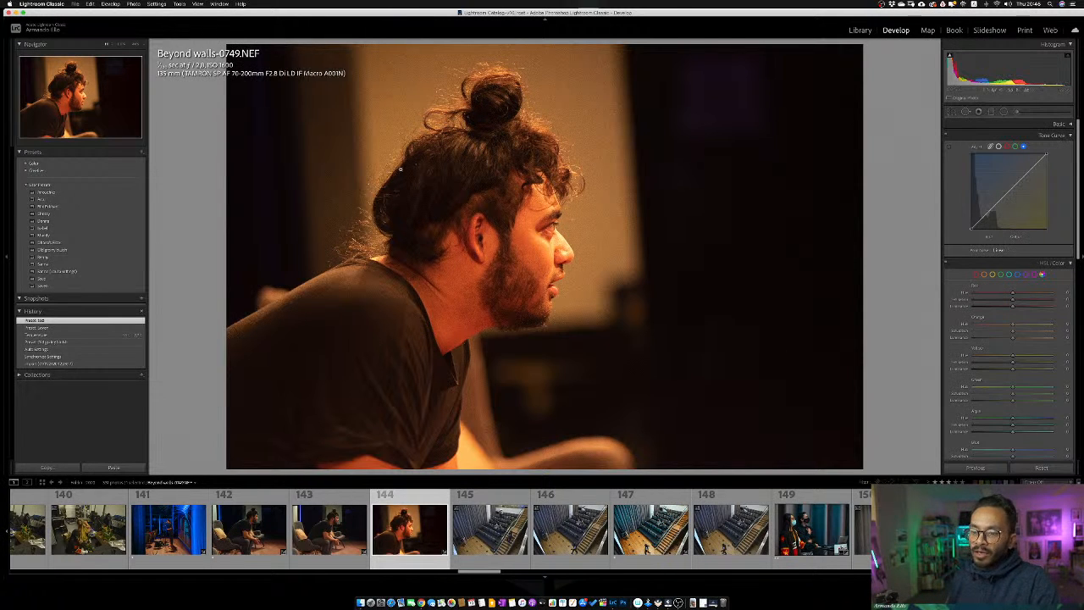
Reveal the Ohana's Filter preset in Finder and select all the XMP preset files in the User Presets folder
right_click(40, 244)
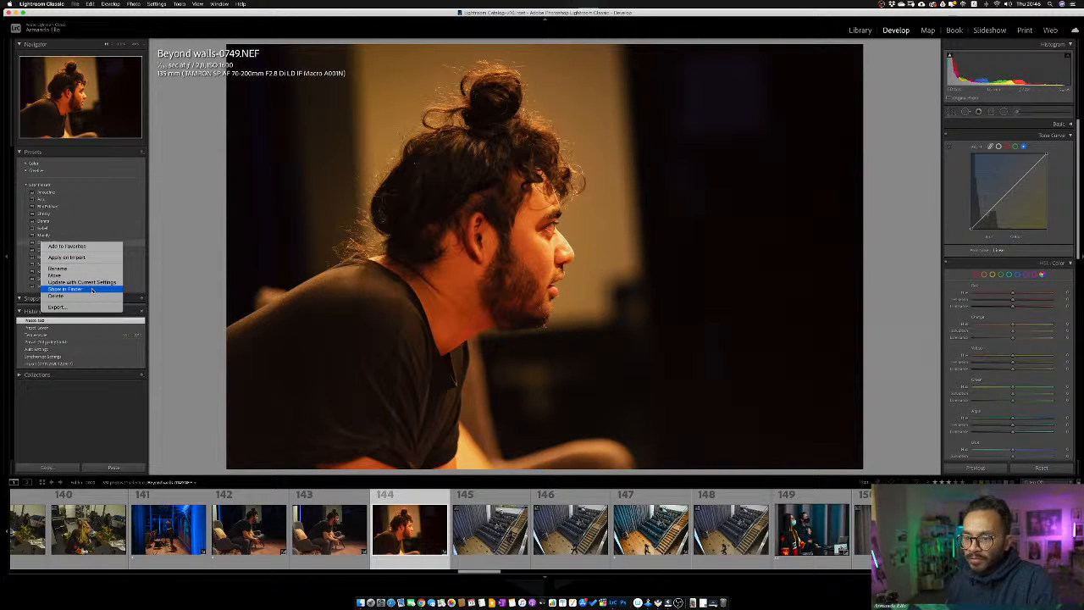
left_click(92, 290)
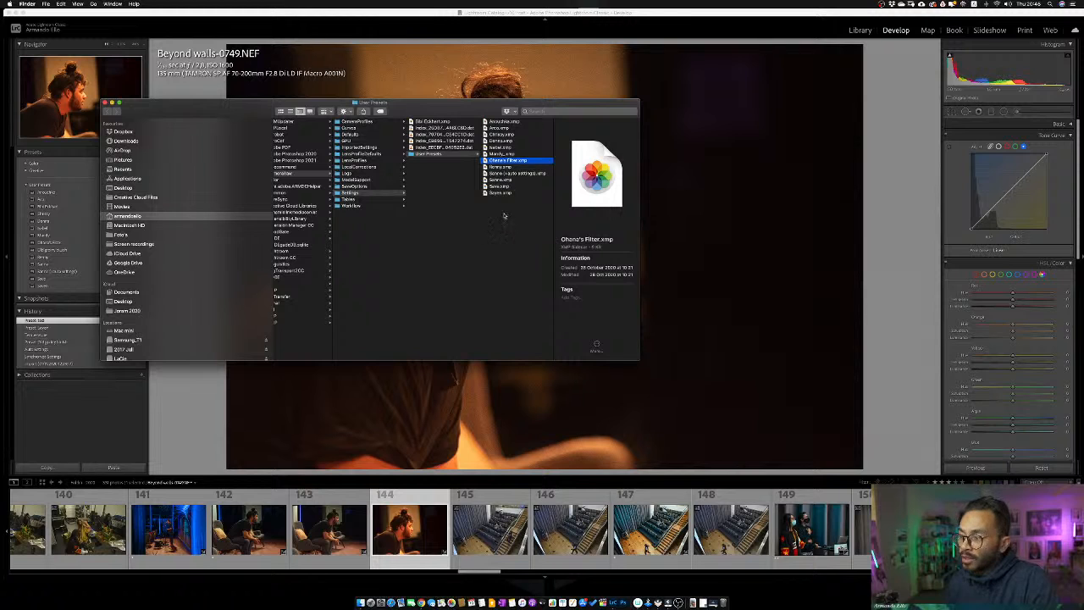
left_click_drag(507, 217, 504, 123)
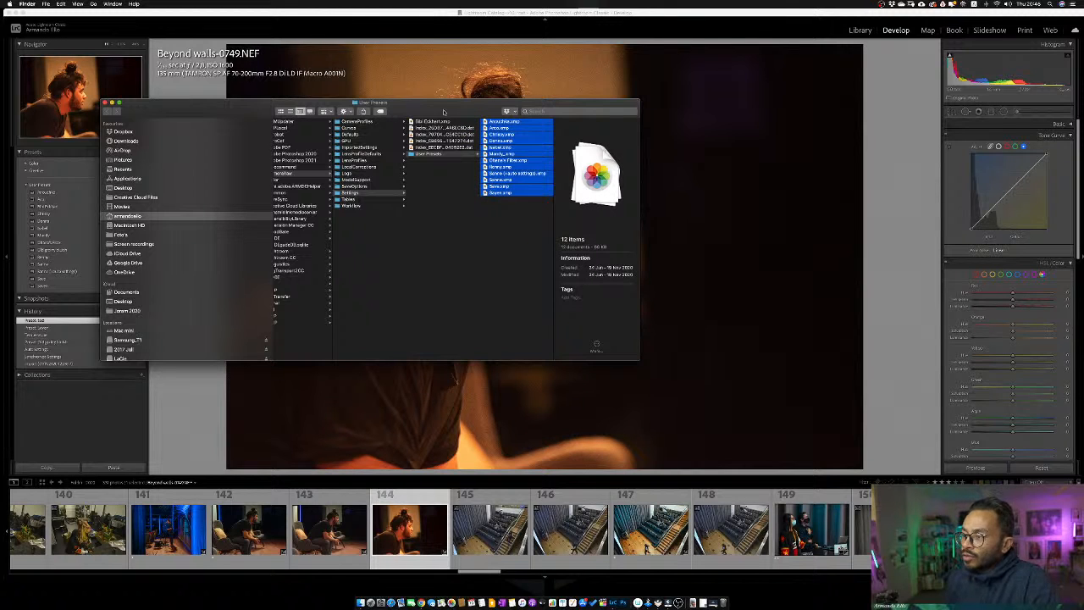
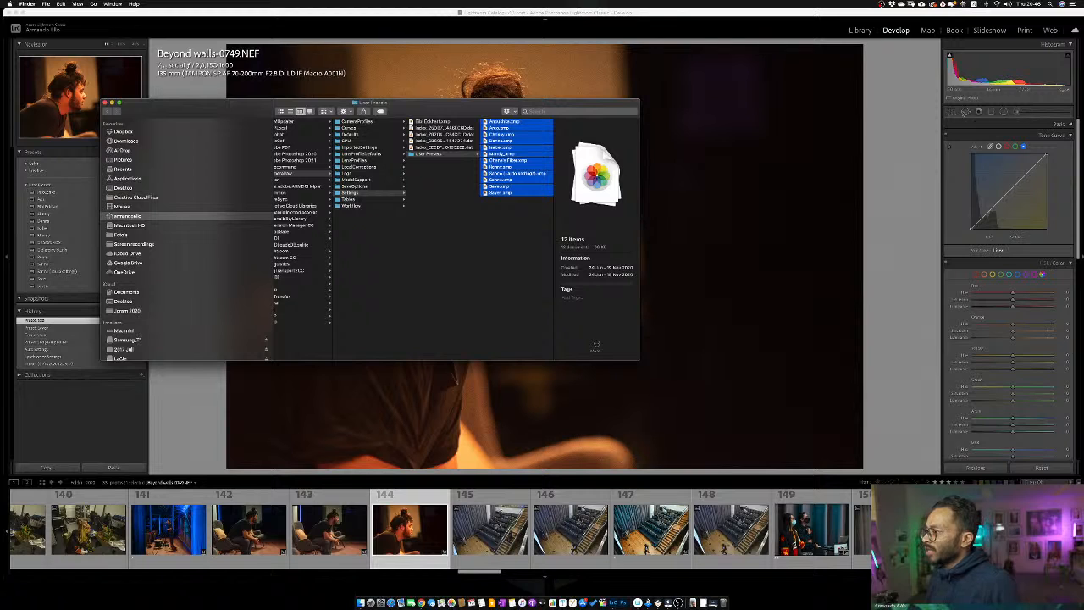
Switch back to Lightroom Classic and look through the settings of the Adjustment Brush, Radial Filter, Graduated Filter and Spot Removal tools
left_click(1018, 113)
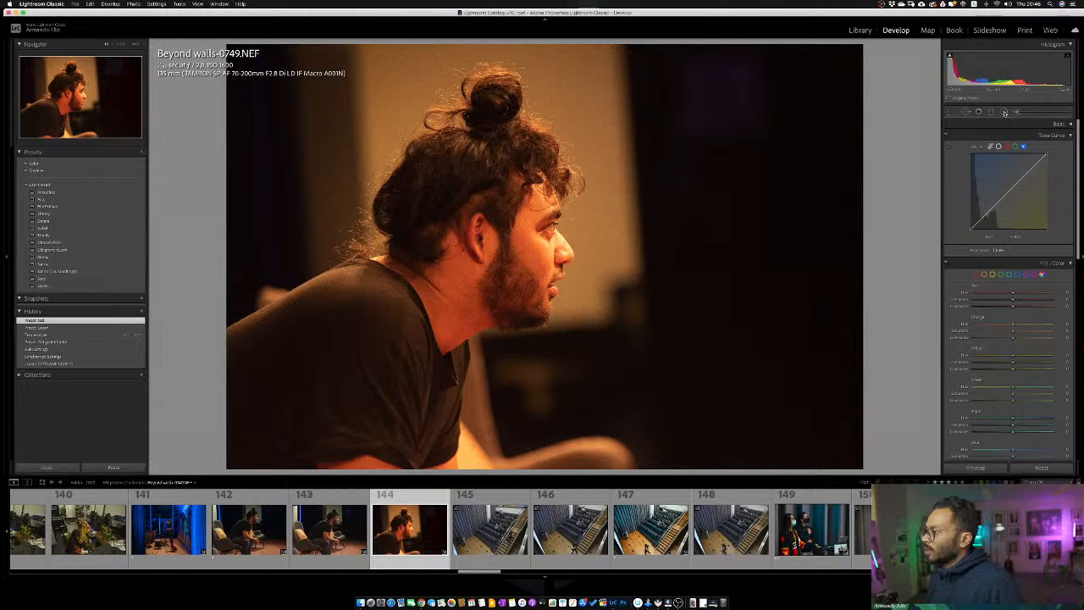
left_click(1004, 111)
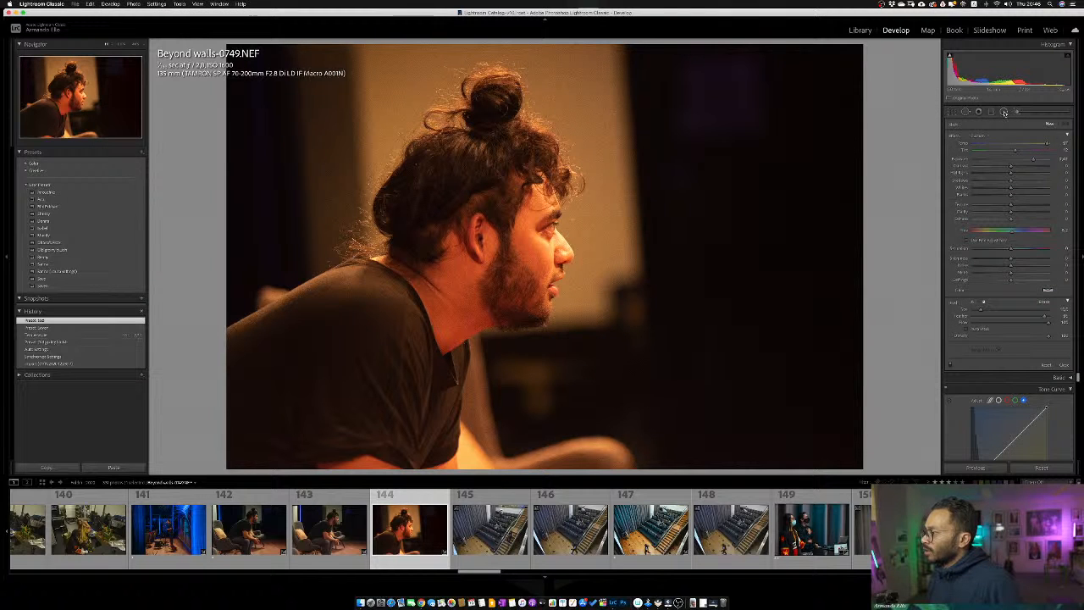
left_click(1003, 111)
left_click(992, 112)
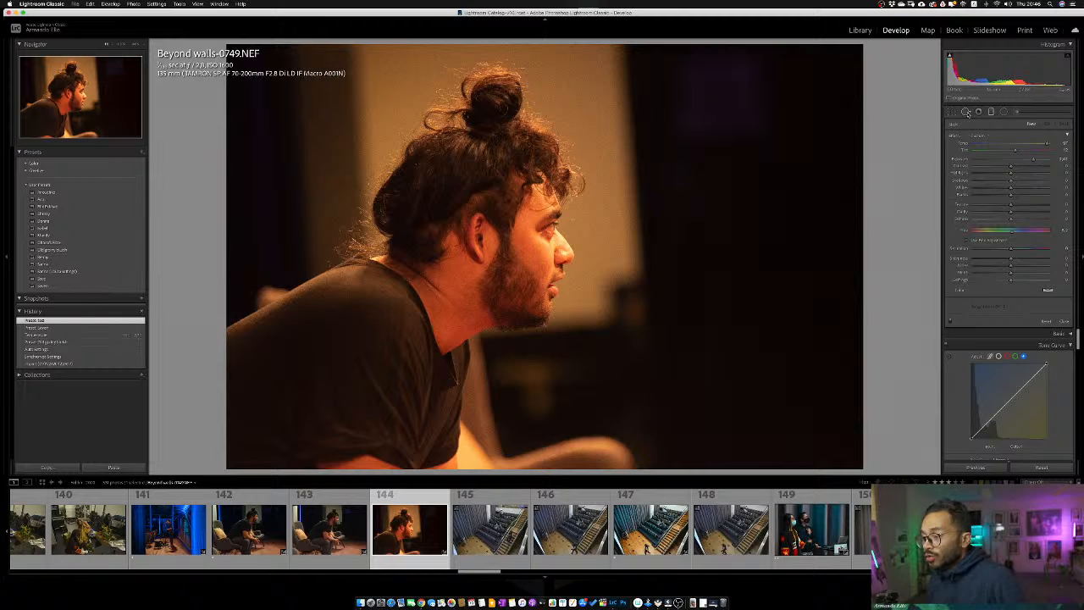
left_click(966, 112)
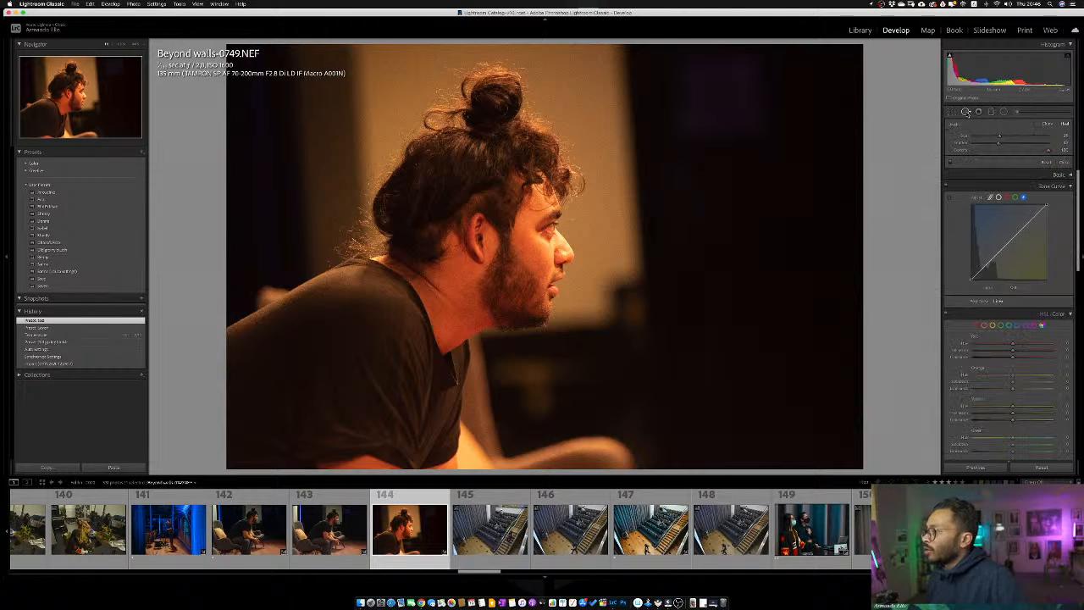